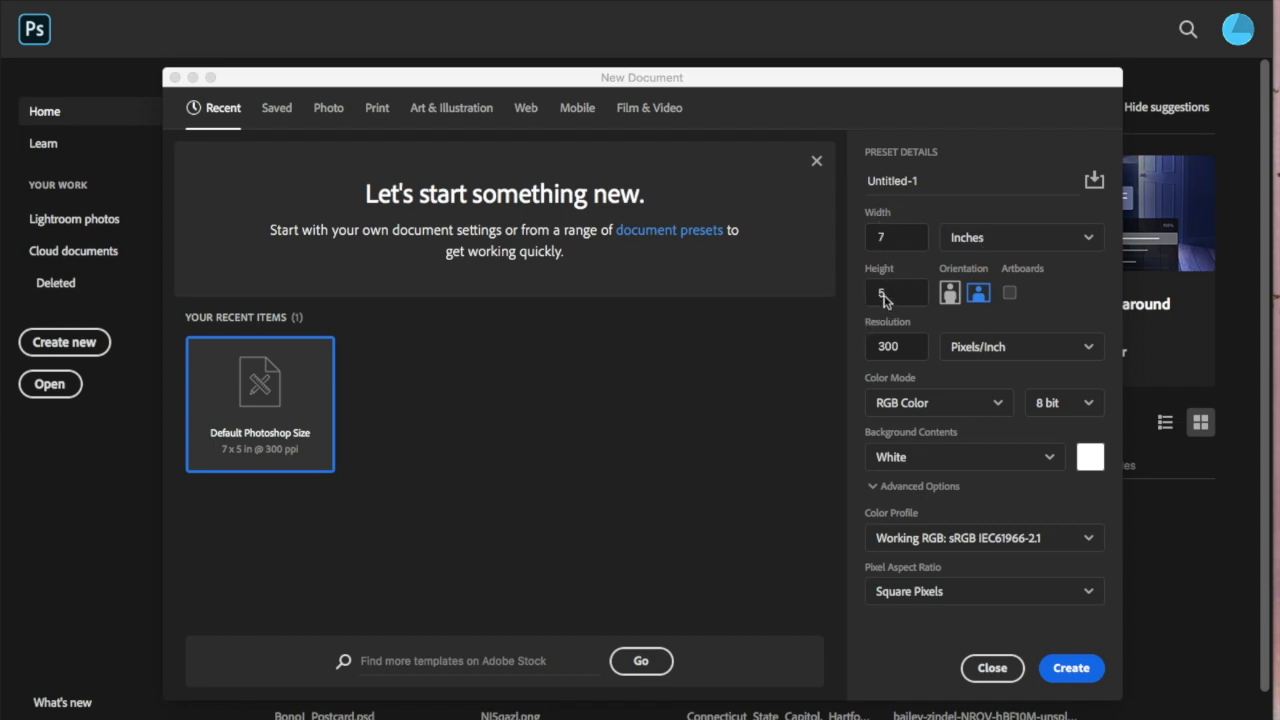
# Create a new 7 x 5 inch landscape document with its resolution set to 150 pixels/inch.
pyautogui.moveTo(908, 348); pyautogui.dragTo(874, 346)
pyautogui.write('150')
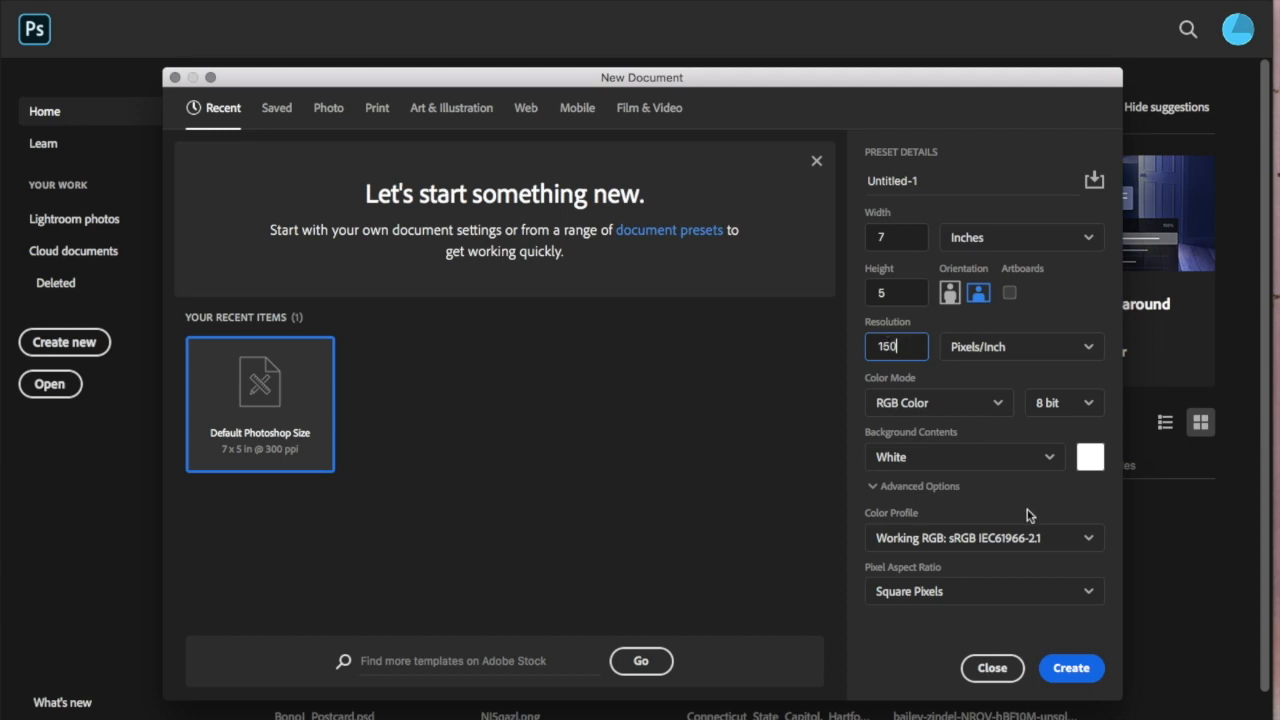
pyautogui.click(1069, 668)
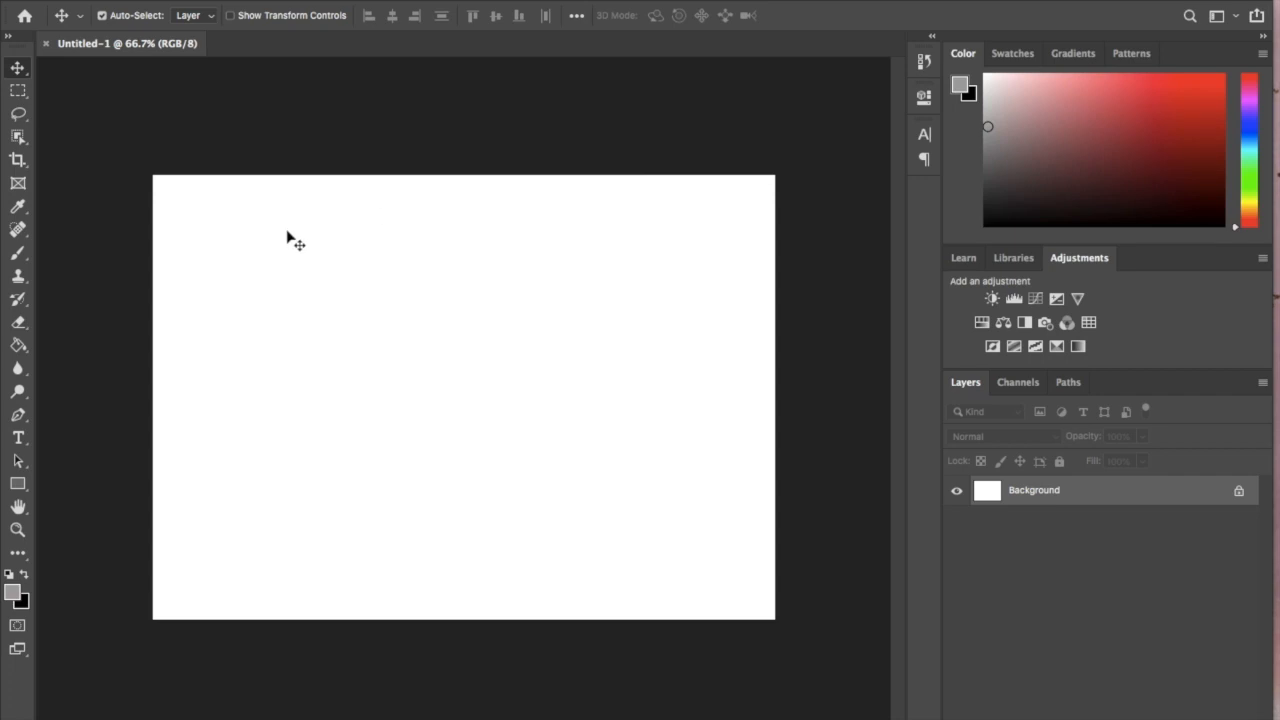
# Add horizontal text reading "CONNECTICUT" and move it so the whole word fits across the middle of the canvas.
pyautogui.click(24, 441)
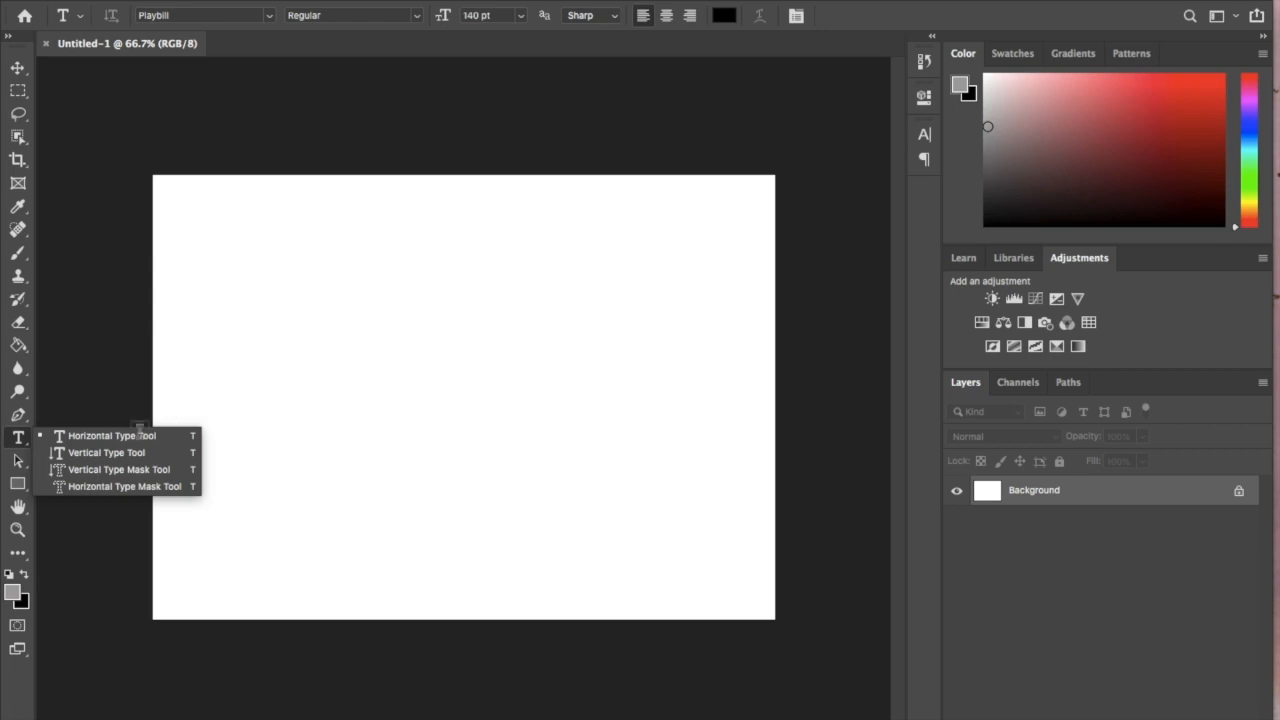
pyautogui.click(131, 438)
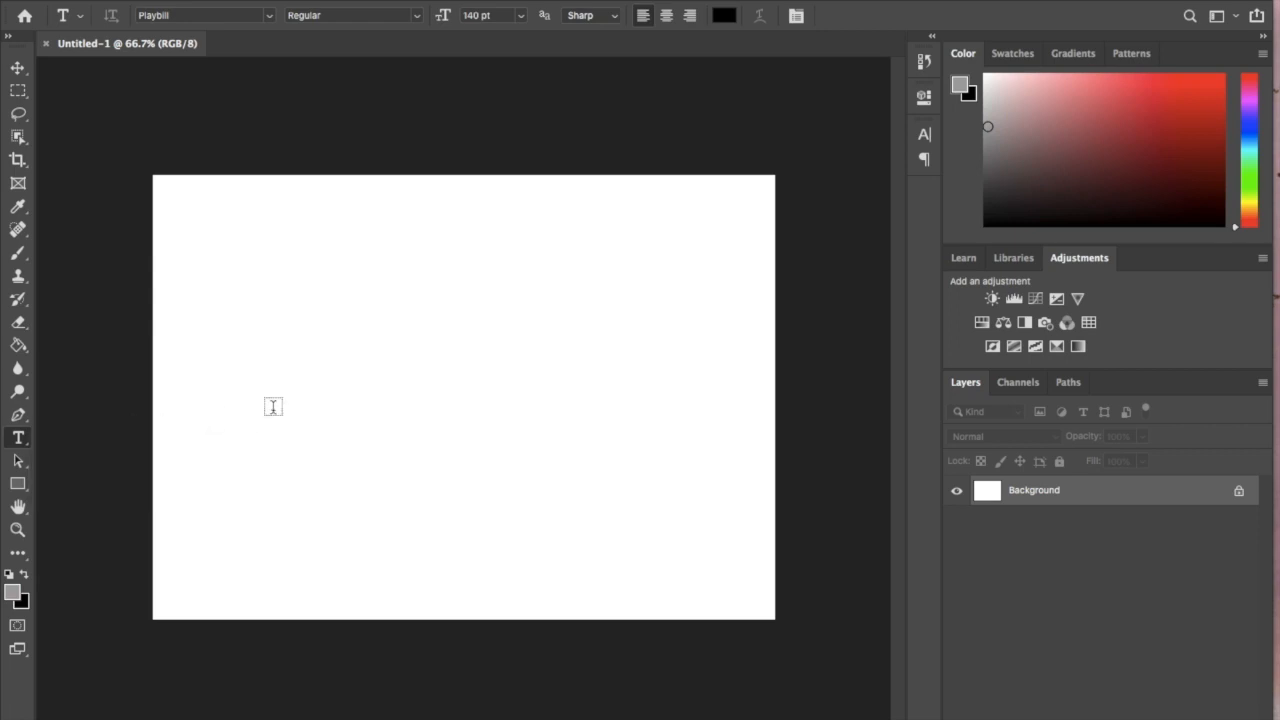
pyautogui.click(272, 407)
pyautogui.write('CONNE')
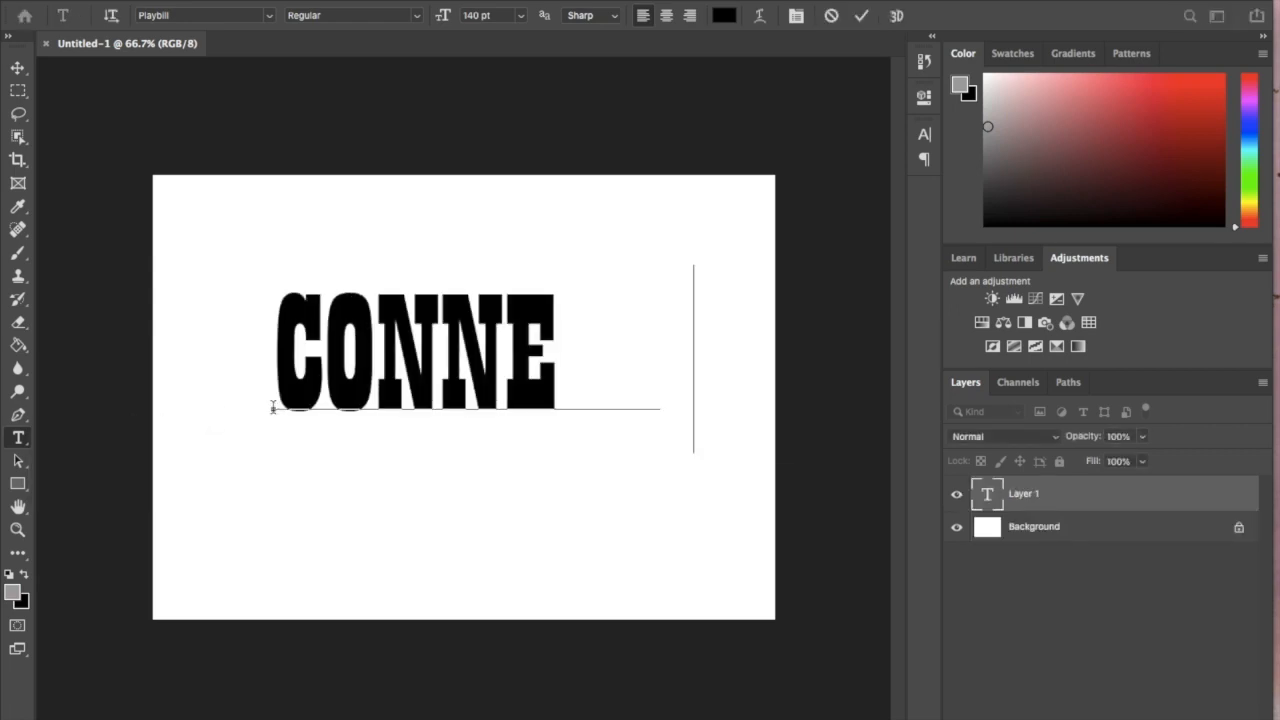
pyautogui.write('CTICUT')
pyautogui.click(17, 67)
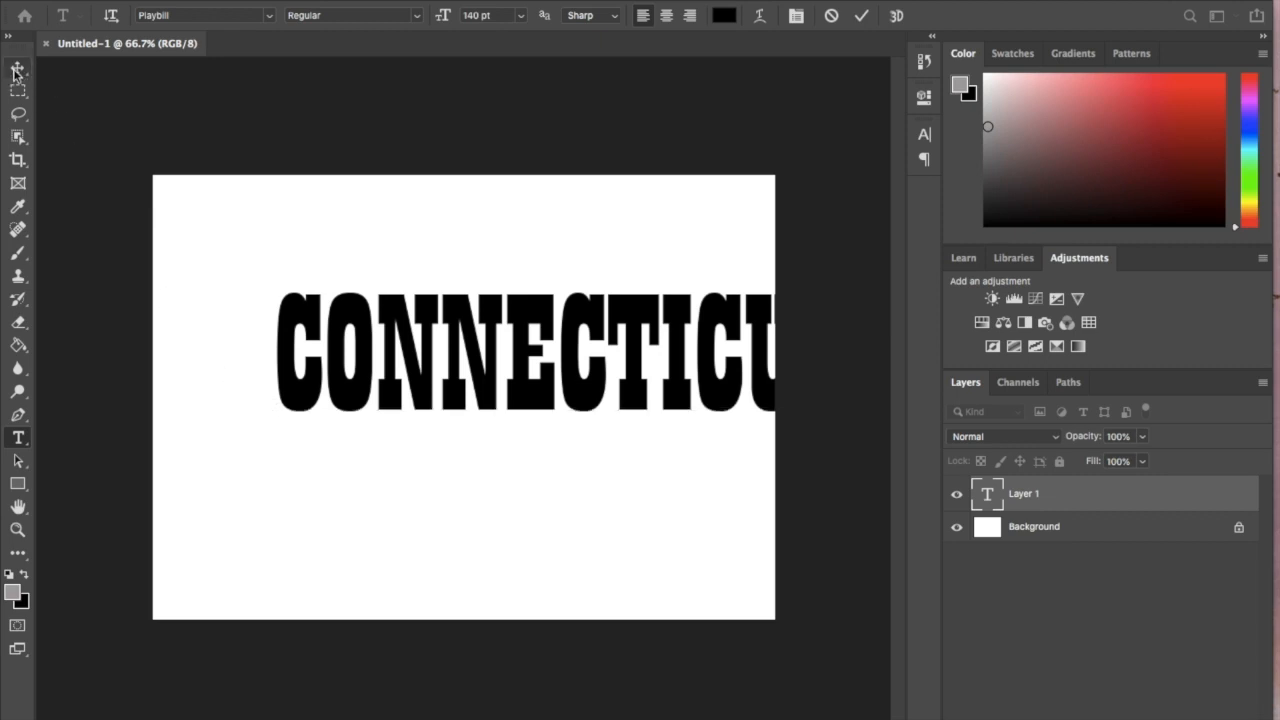
pyautogui.moveTo(523, 394); pyautogui.dragTo(430, 444)
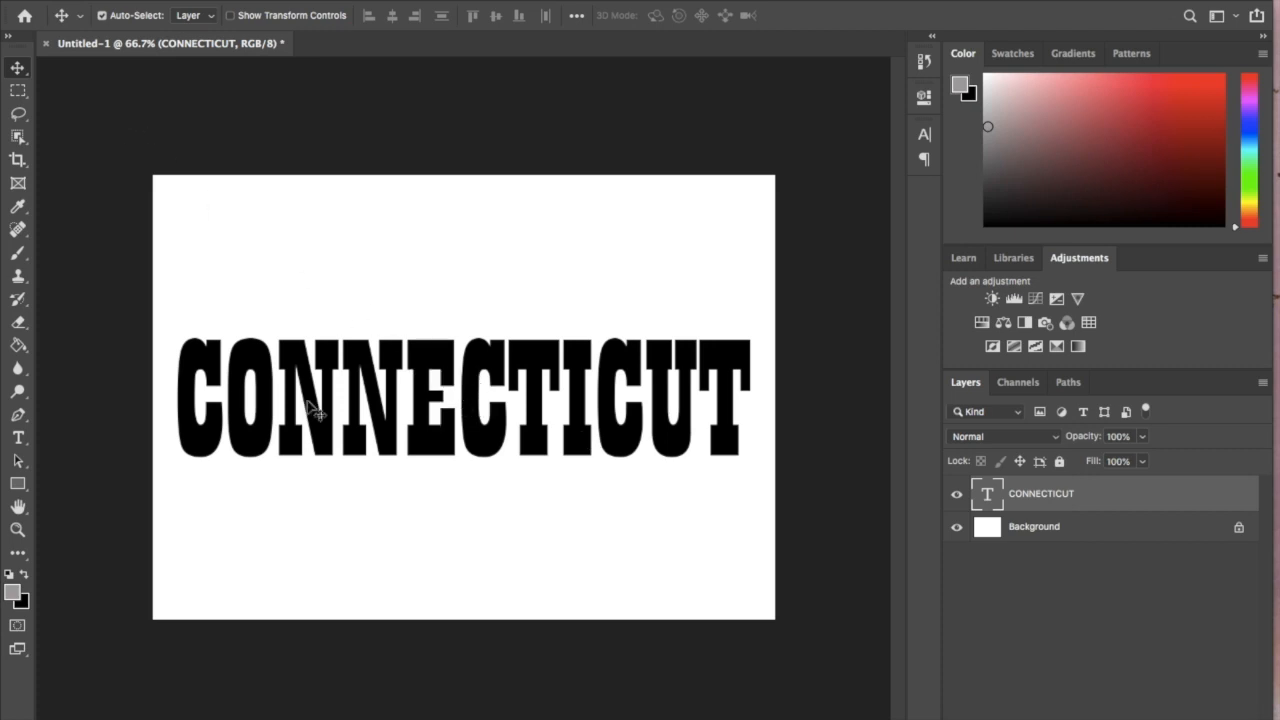
# Change the CONNECTICUT text to the Poplar Std font at 100 pt.
pyautogui.click(381, 414)
pyautogui.doubleClick(381, 414)
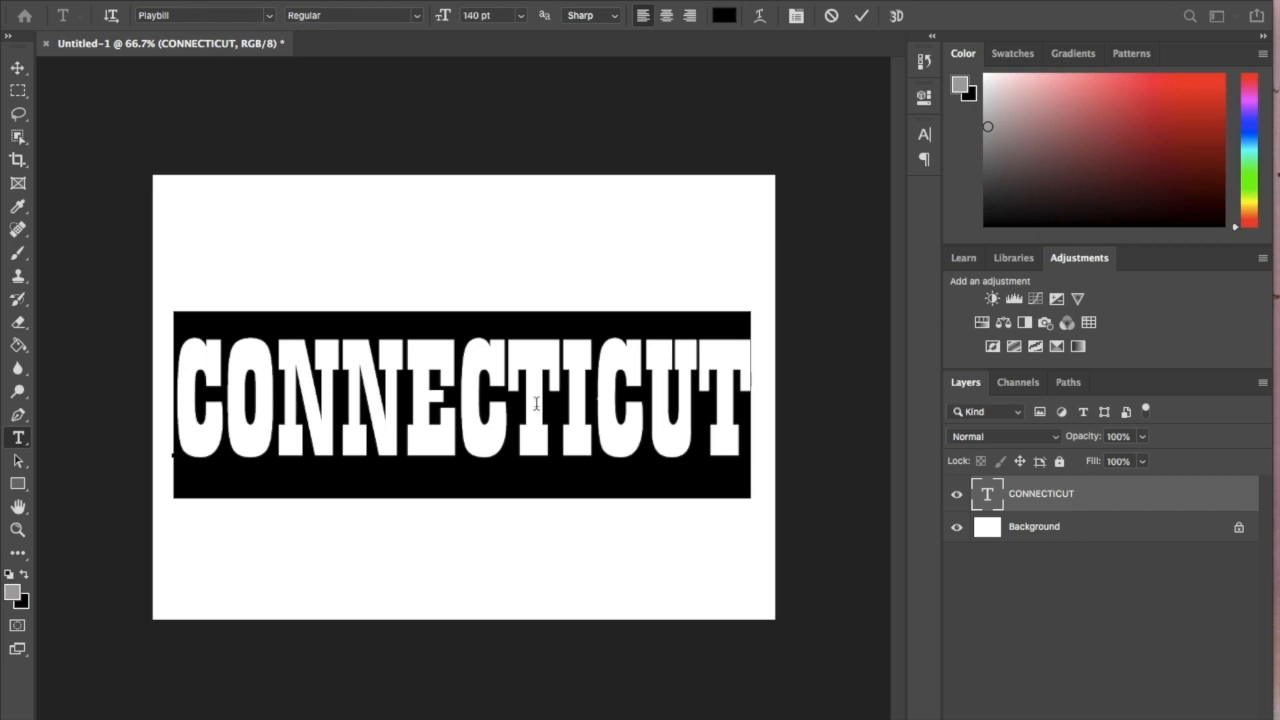
pyautogui.click(212, 18)
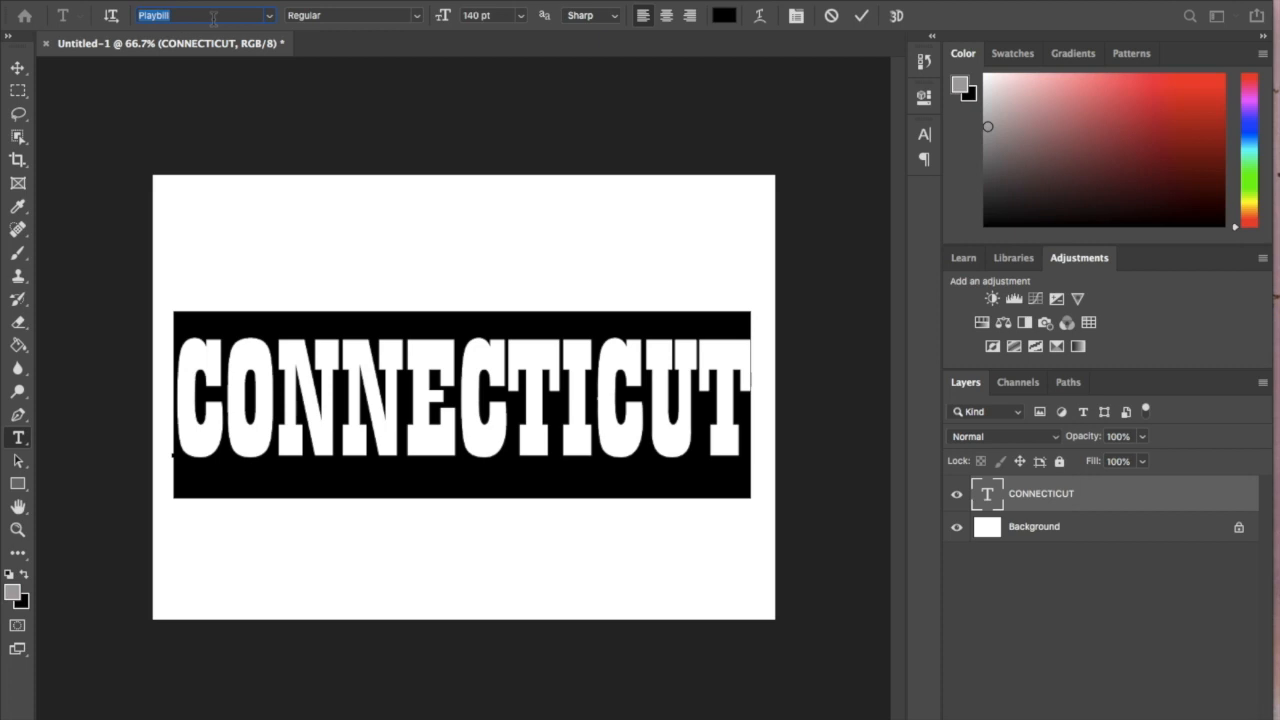
pyautogui.press('Down')
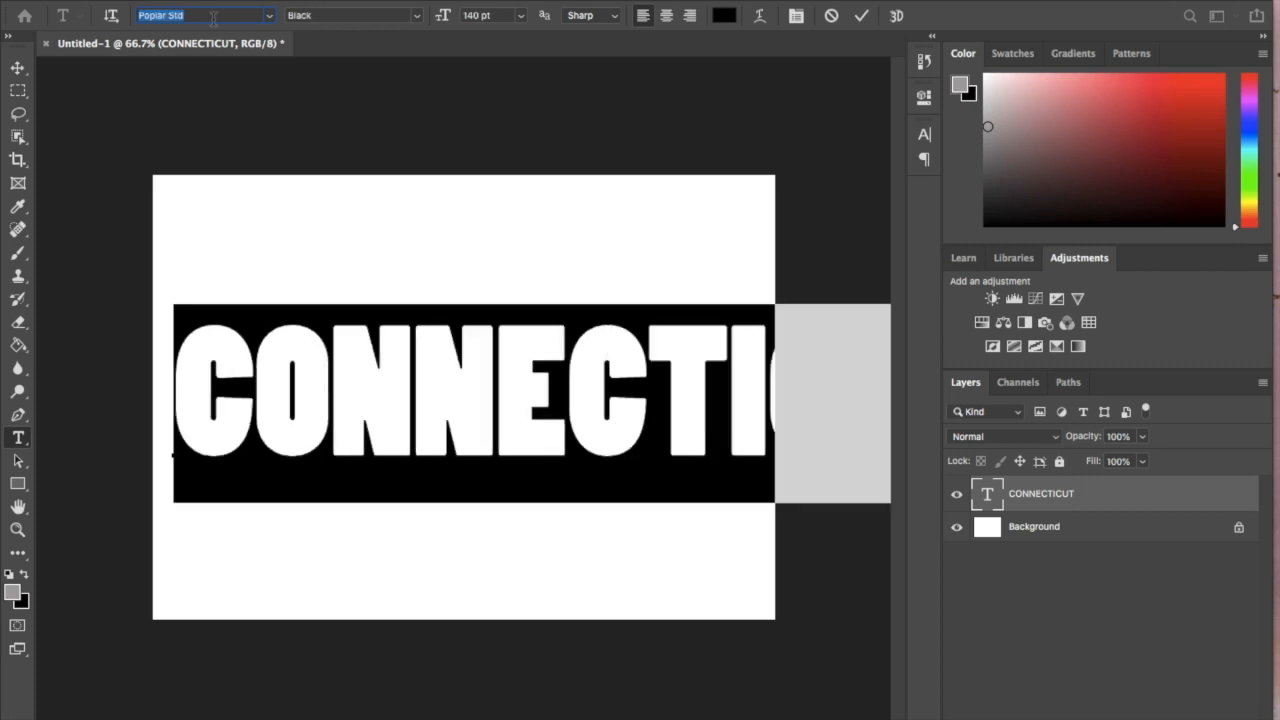
pyautogui.press('Down')
pyautogui.press('Up')
pyautogui.click(476, 15)
pyautogui.write('100')
pyautogui.press('Return')
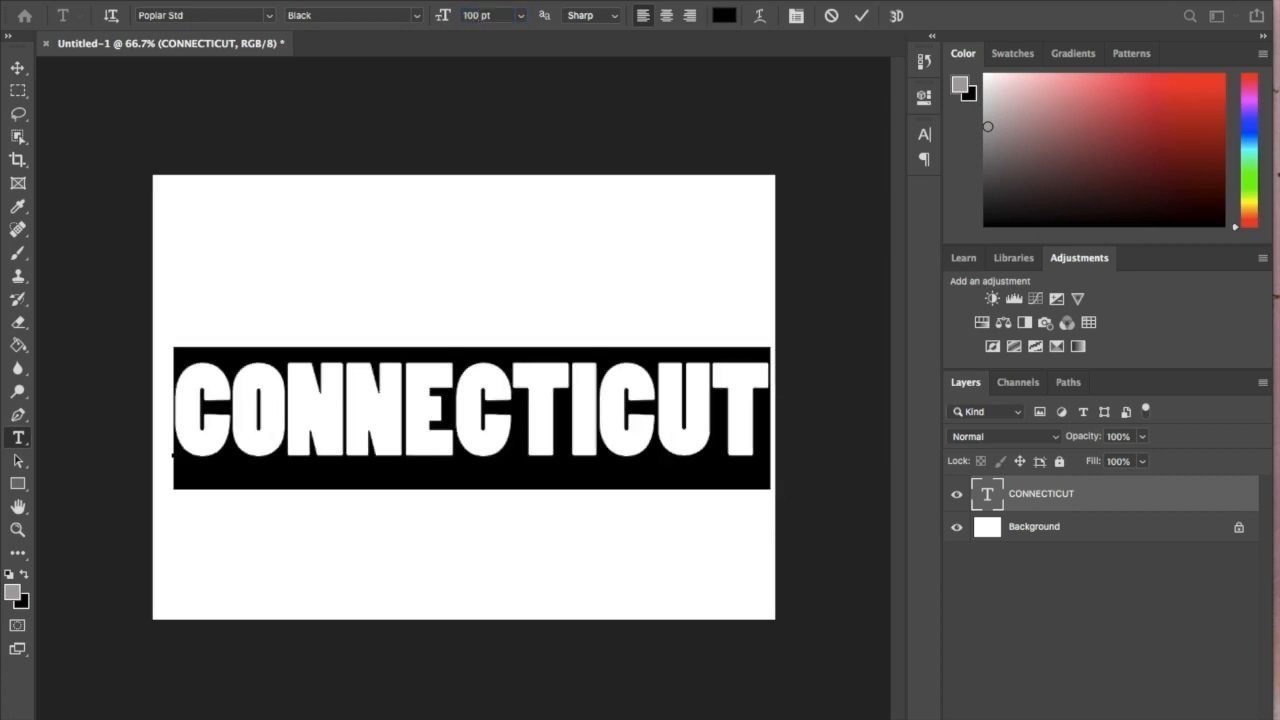
pyautogui.click(17, 67)
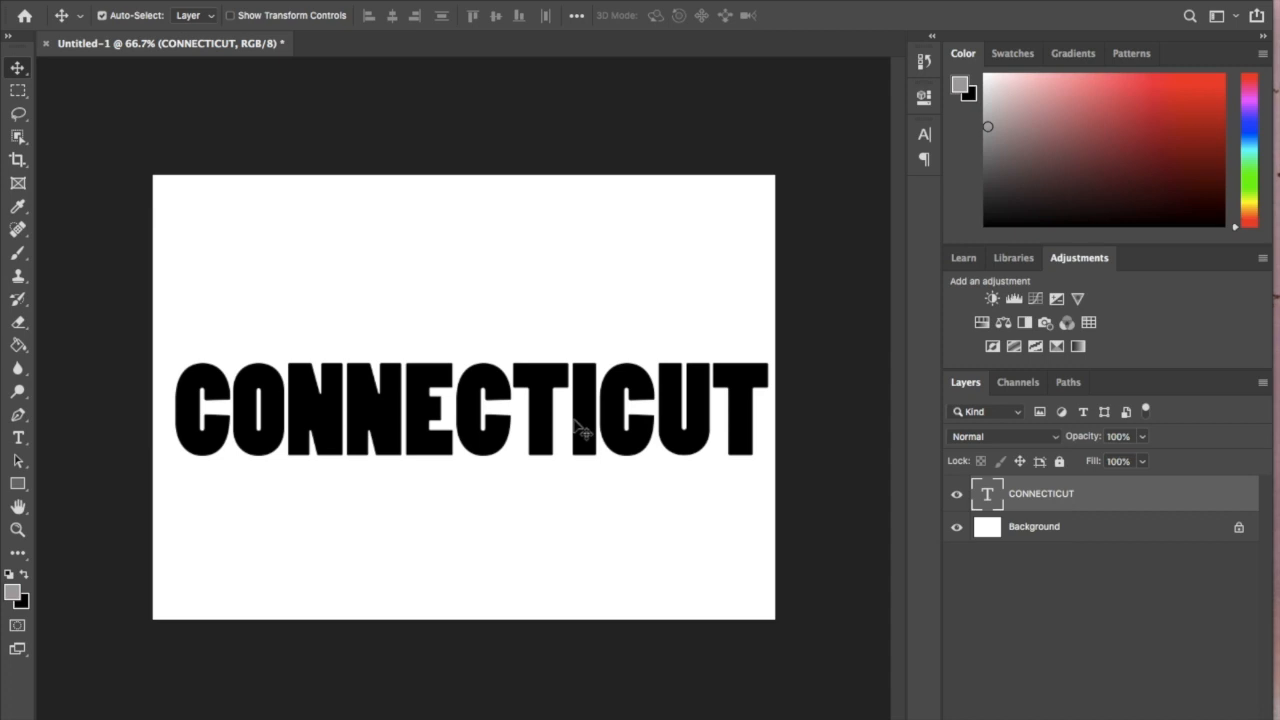
# Scale the CONNECTICUT text to about 100.8% and nudge it slightly left to even out the side margins.
pyautogui.click(436, 441)
pyautogui.hotkey('ctrl', 't')
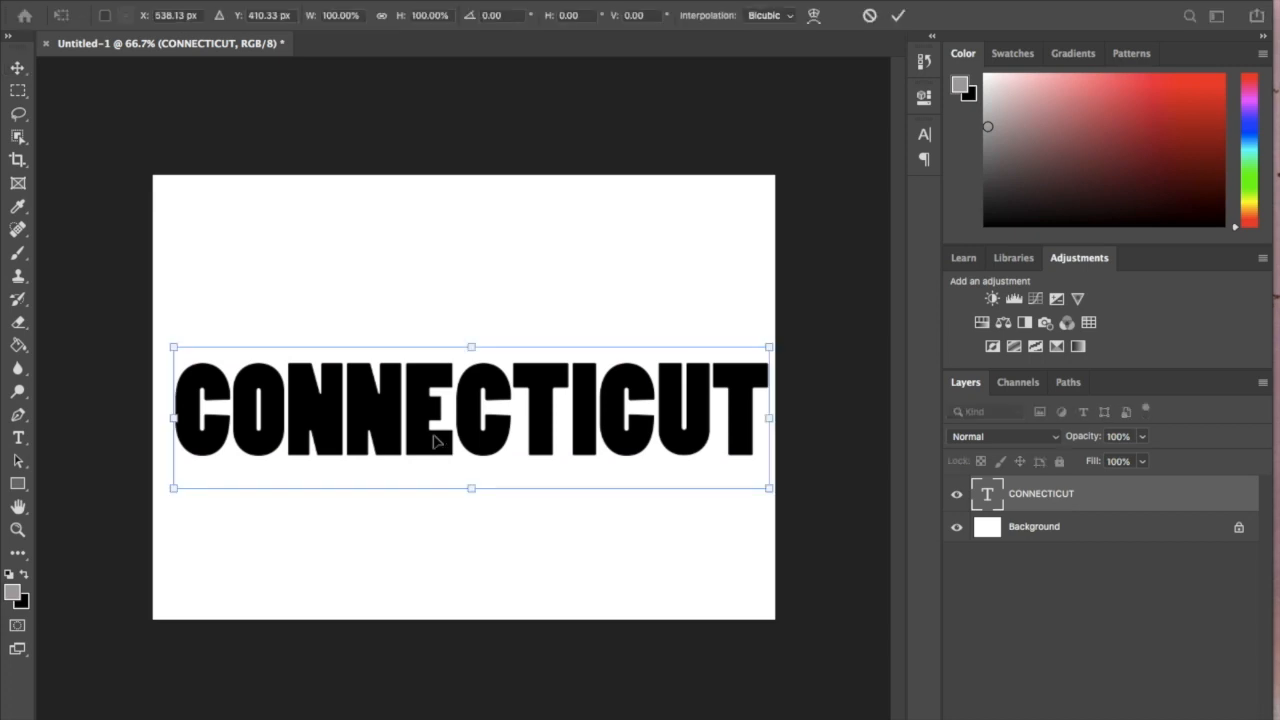
pyautogui.moveTo(173, 348)
pyautogui.mouseDown()
pyautogui.moveTo(123, 312)
pyautogui.moveTo(167, 358)
pyautogui.mouseUp()
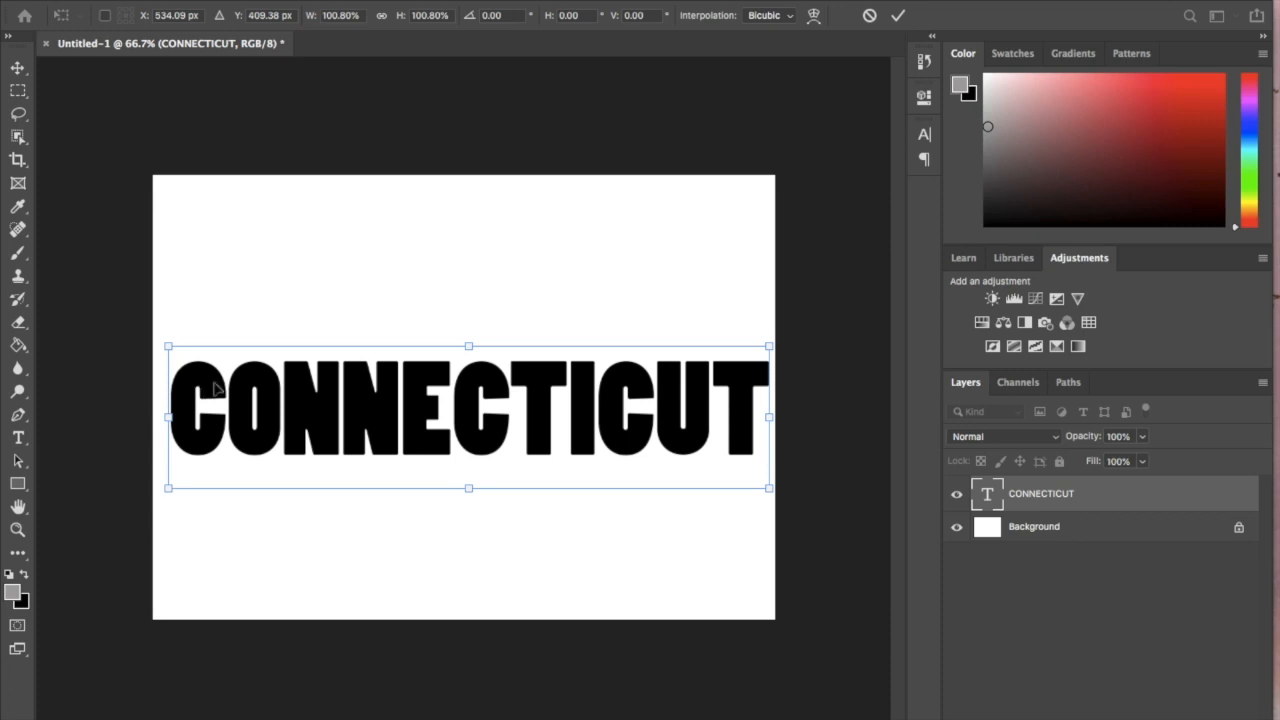
pyautogui.press('Return')
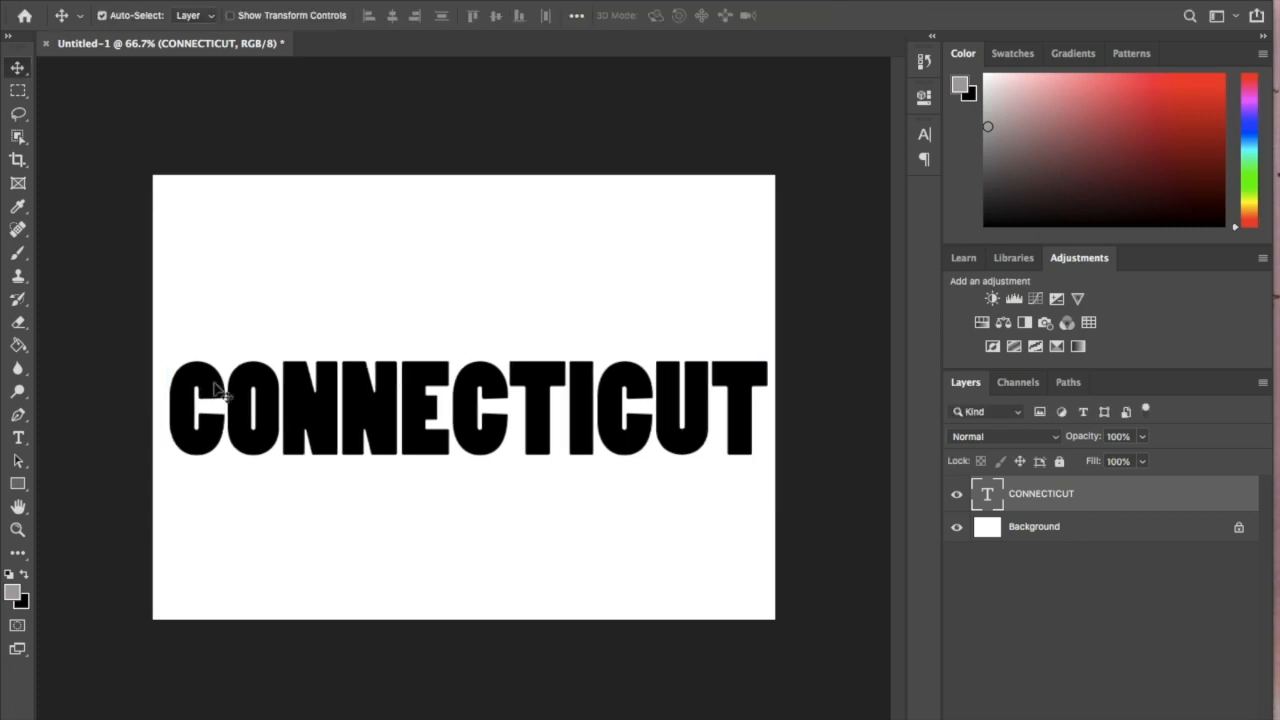
pyautogui.press('Left')
pyautogui.press('Left')
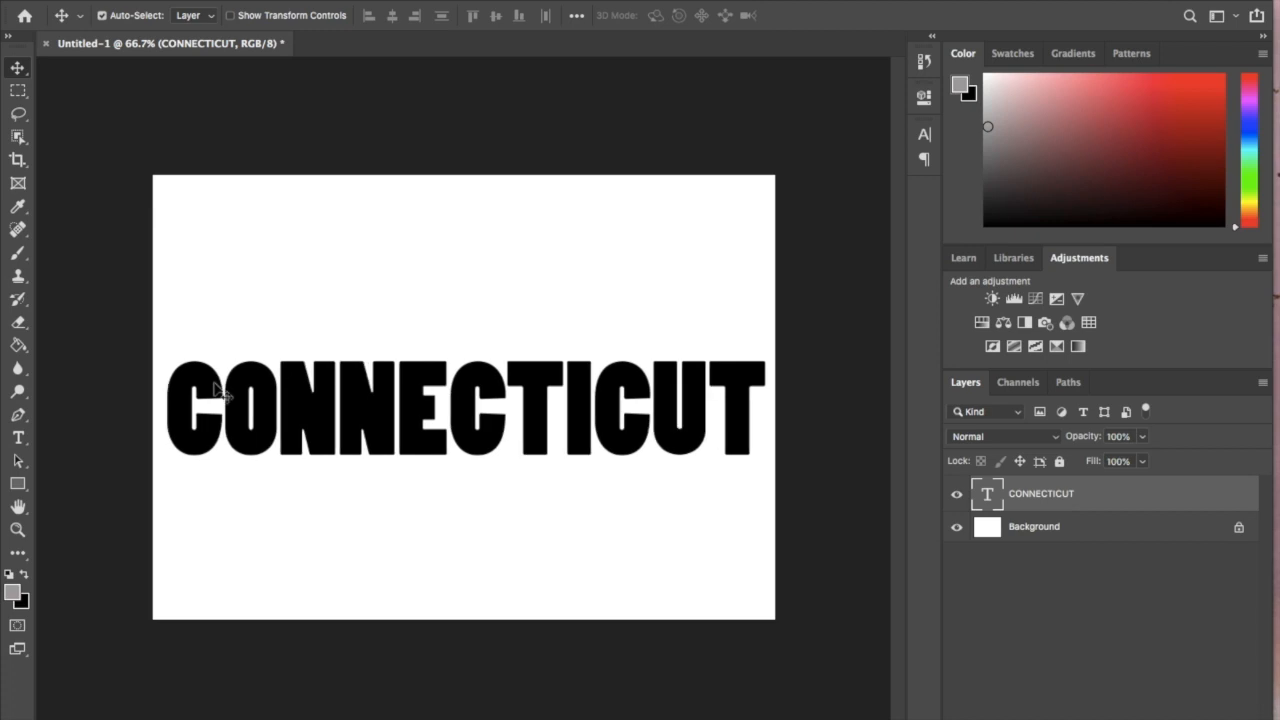
pyautogui.press('Left')
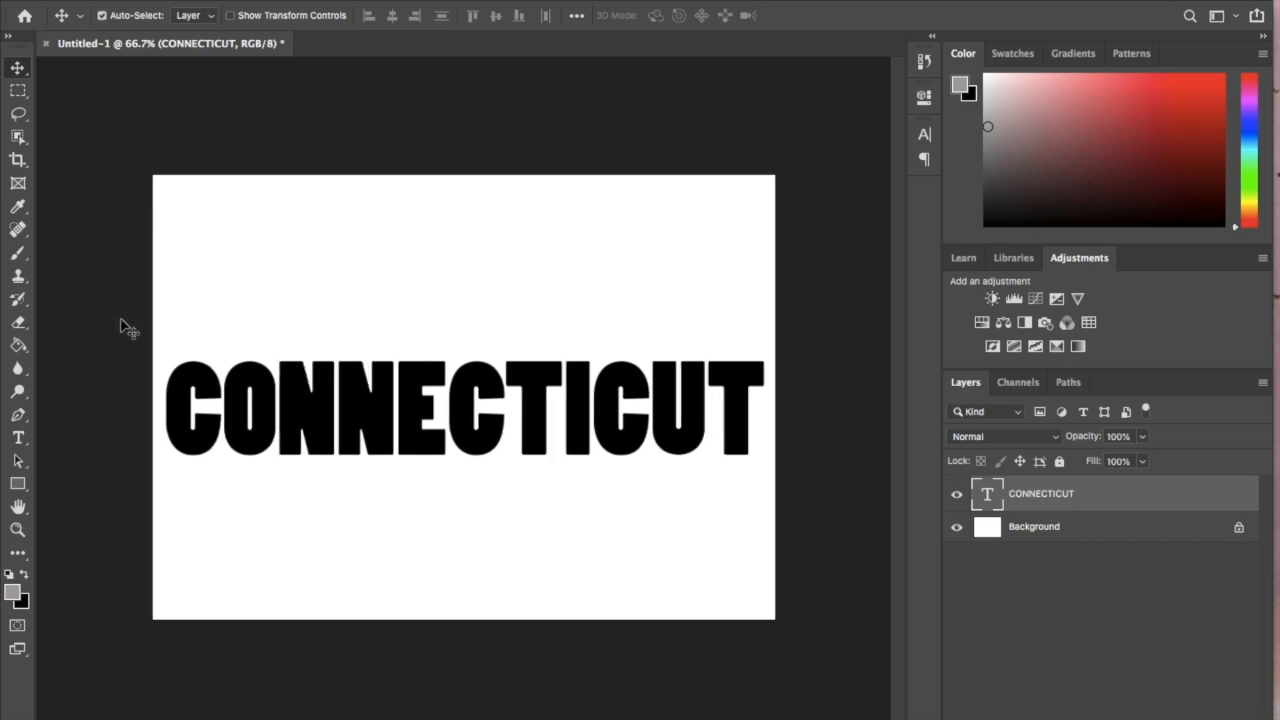
# Add a separate text layer reading "Greetings from" above CONNECTICUT.
pyautogui.click(18, 437)
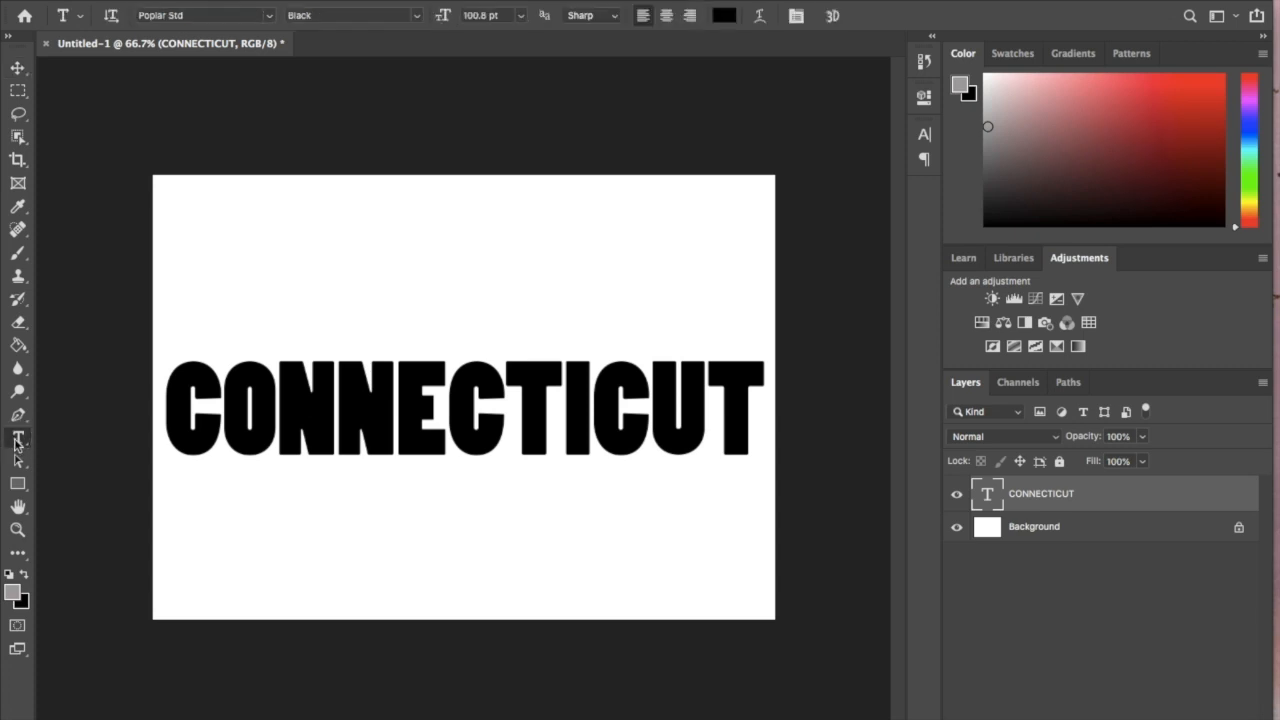
pyautogui.click(264, 291)
pyautogui.write('G')
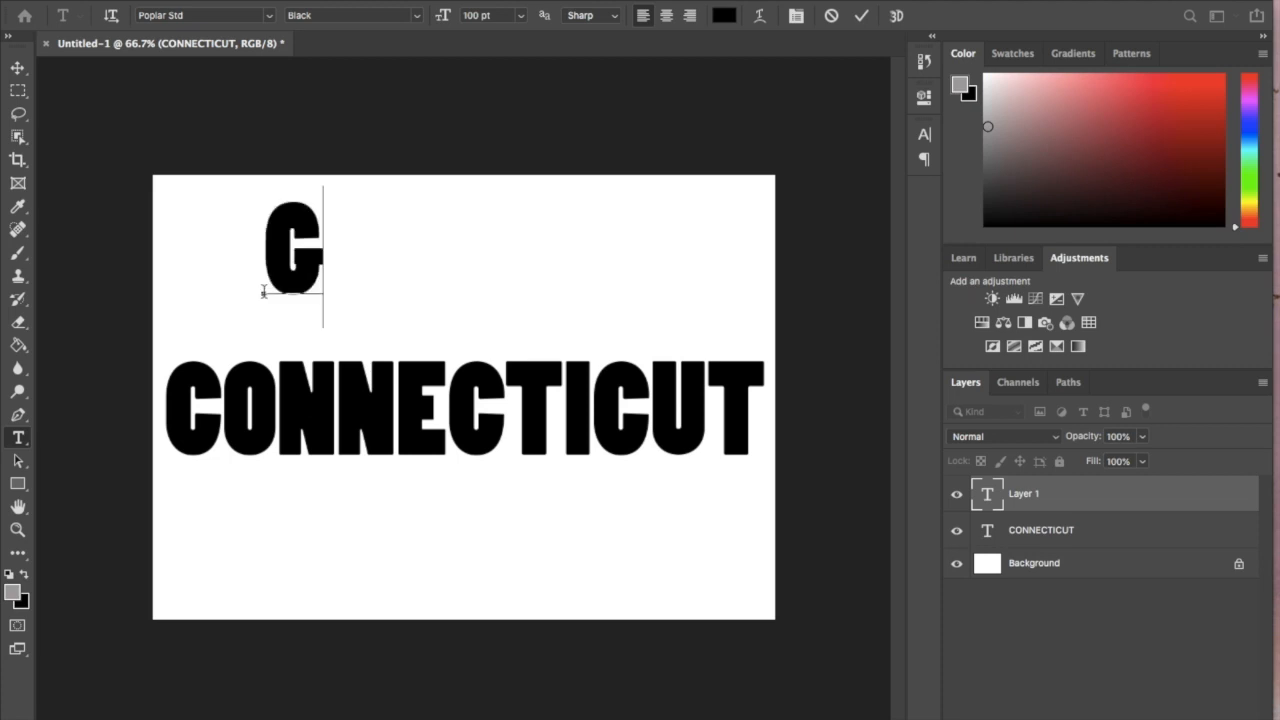
pyautogui.write('reetin')
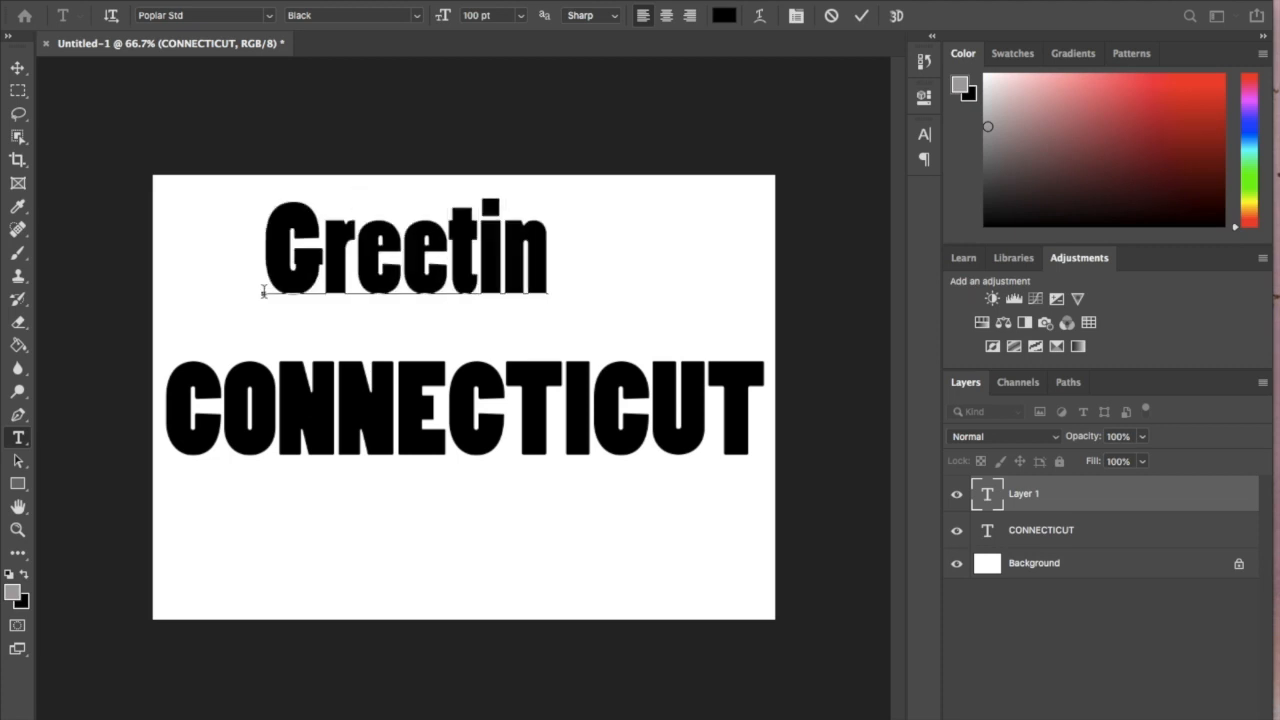
pyautogui.write('gs F')
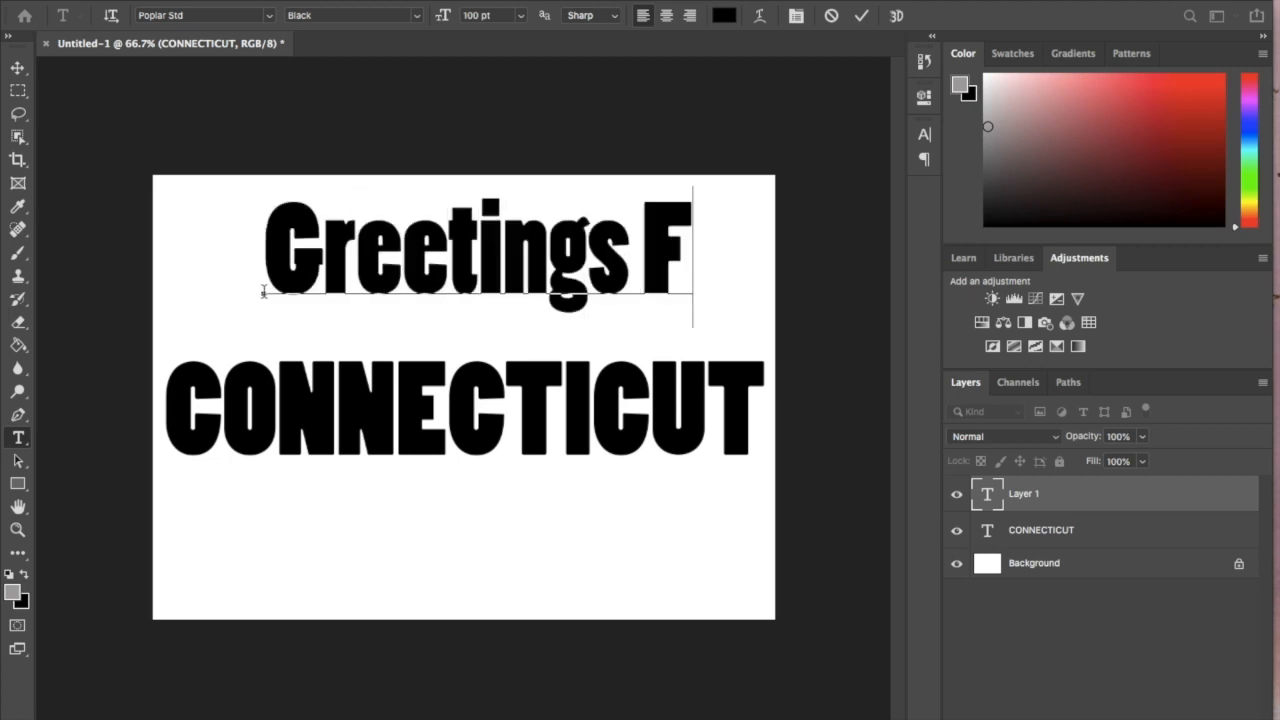
pyautogui.press('BackSpace')
pyautogui.write('from')
# Change the font of the whole "Greetings from" text to Magnolia Sky Regular.
pyautogui.press('super+a')
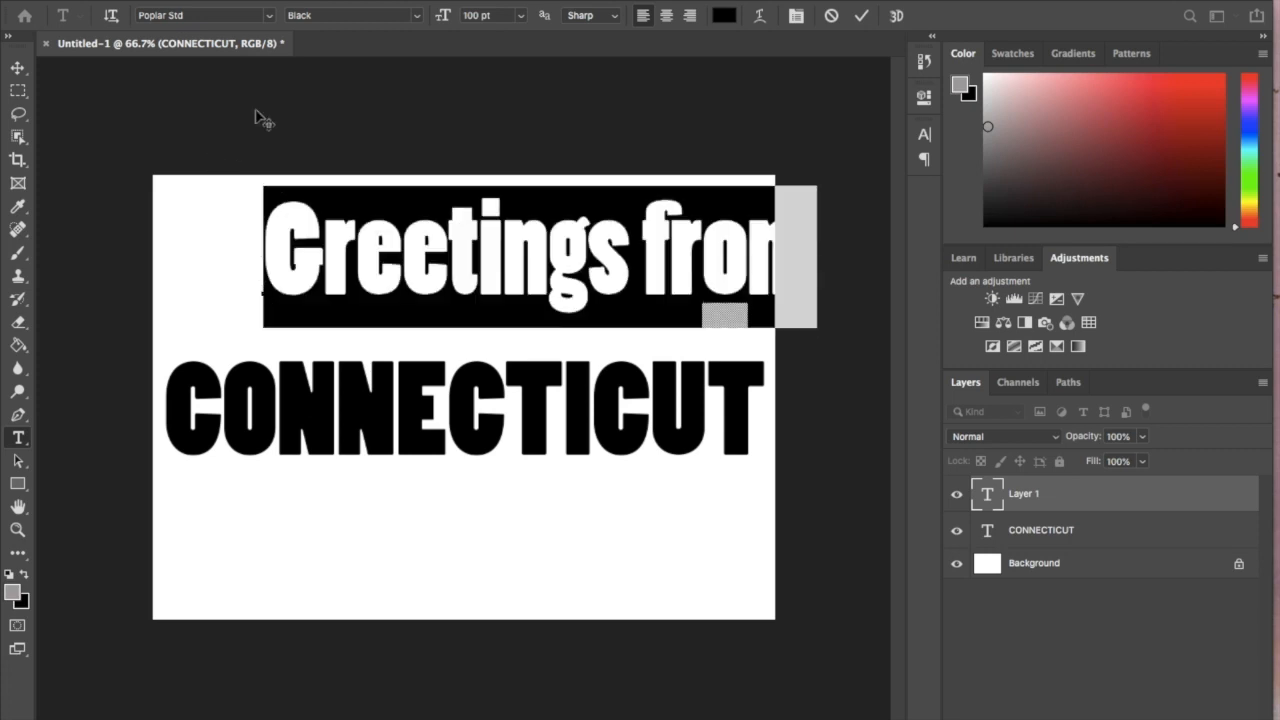
pyautogui.click(245, 16)
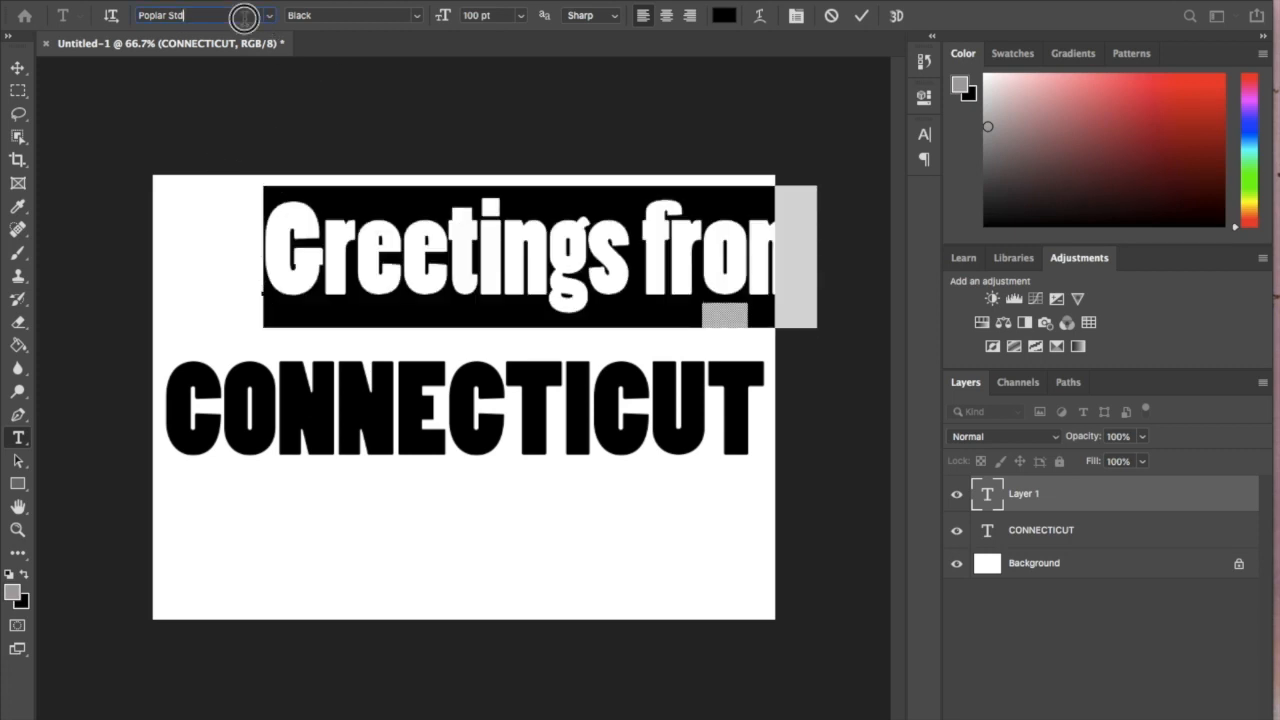
pyautogui.moveTo(245, 16); pyautogui.dragTo(112, 18)
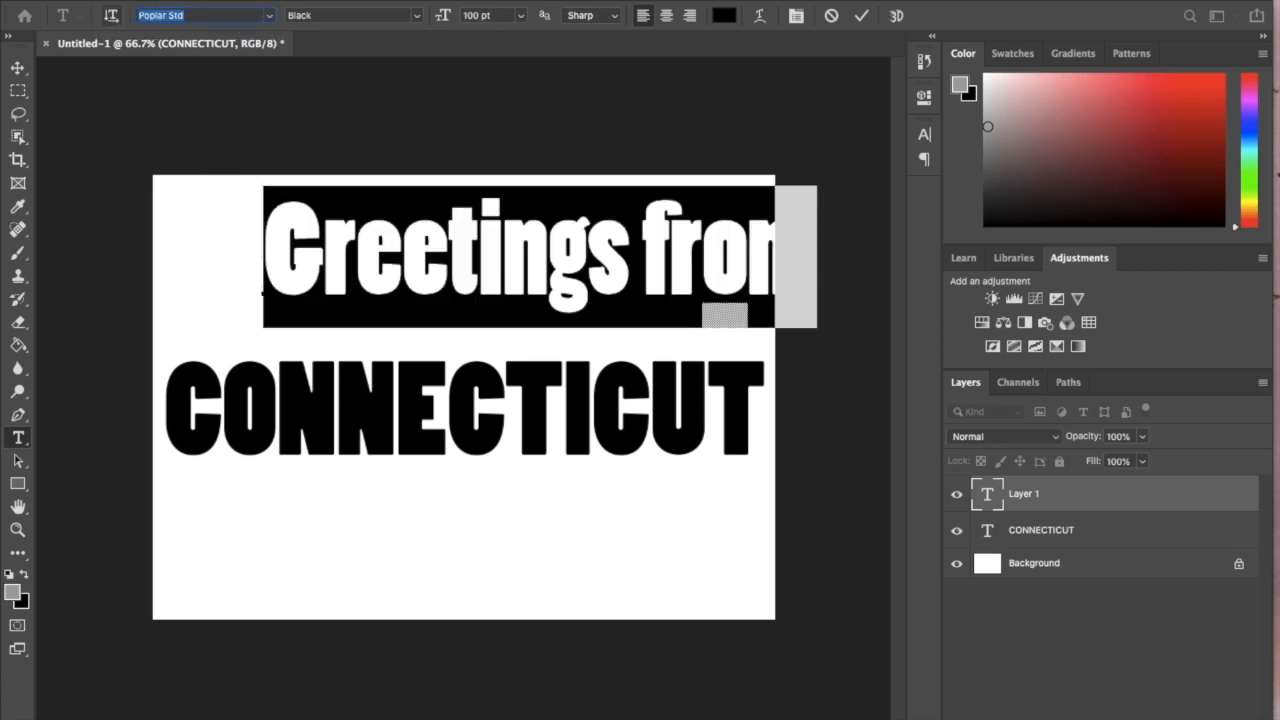
pyautogui.write('magnolia')
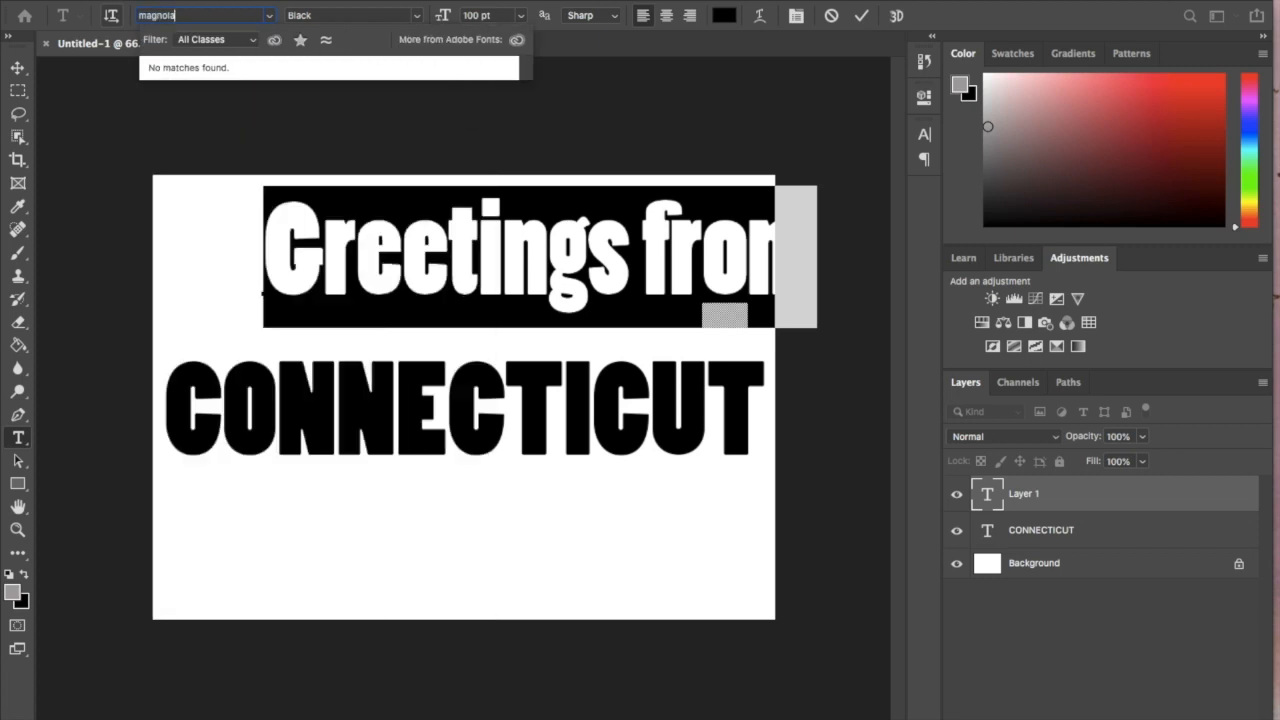
pyautogui.press('BackSpace')
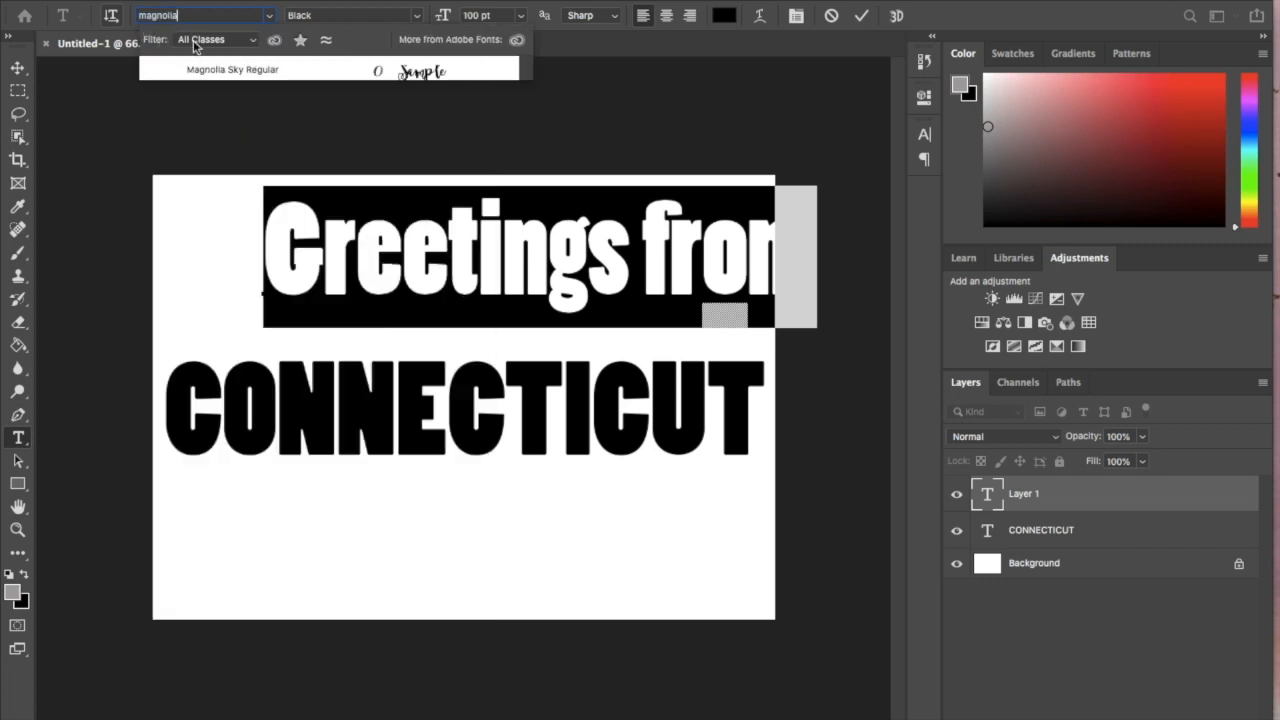
pyautogui.click(210, 70)
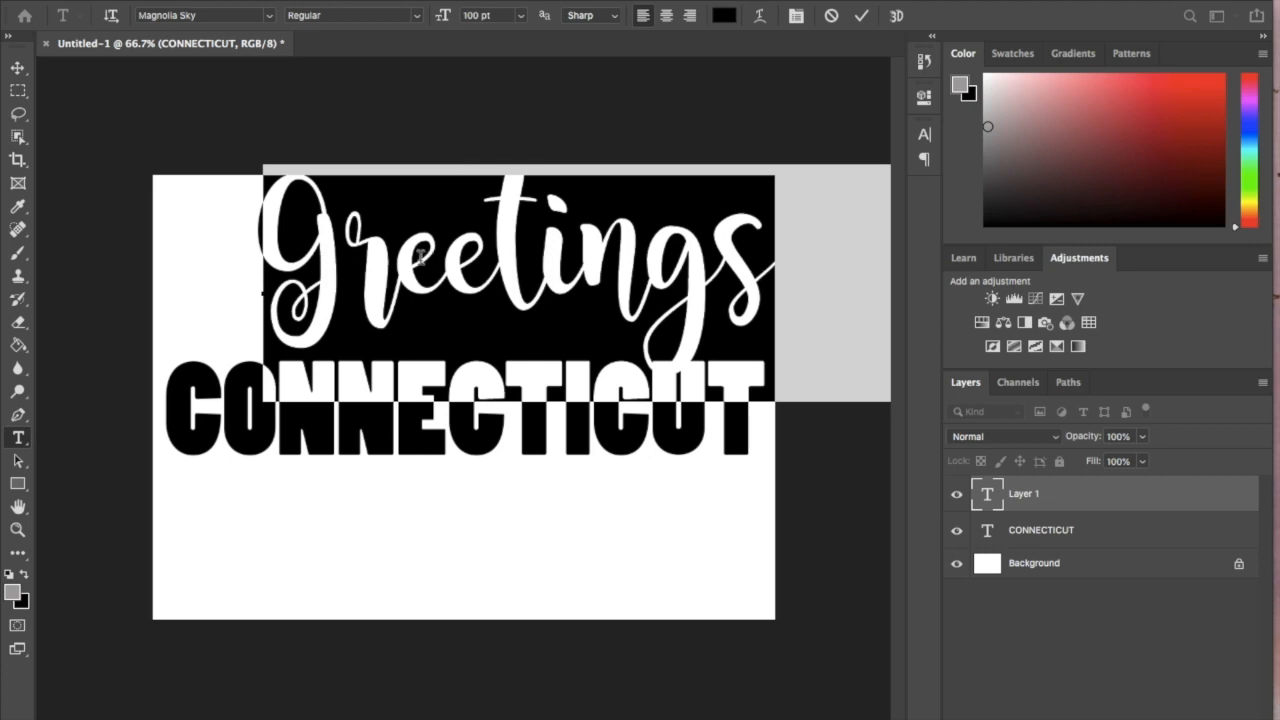
pyautogui.click(367, 284)
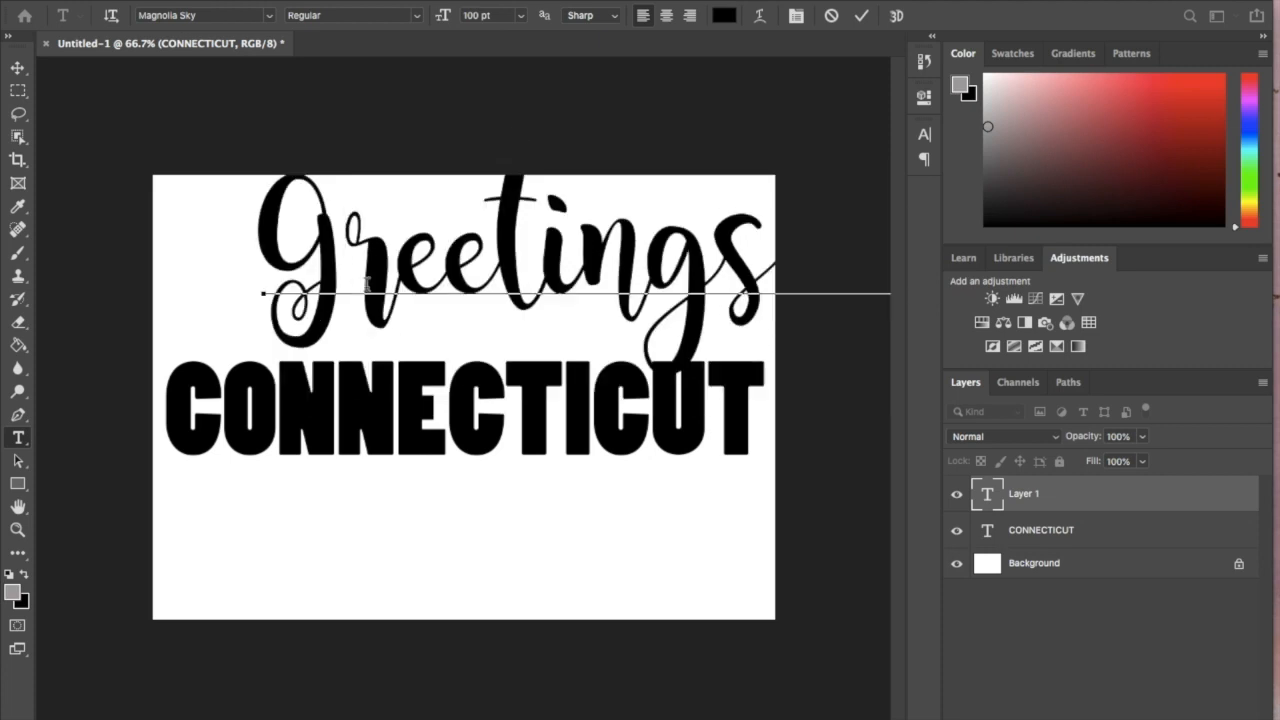
# Scale the "Greetings from" text down to about 26 pt and place it above the left part of CONNECTICUT.
pyautogui.click(14, 68)
pyautogui.hotkey('ctrl', 't')
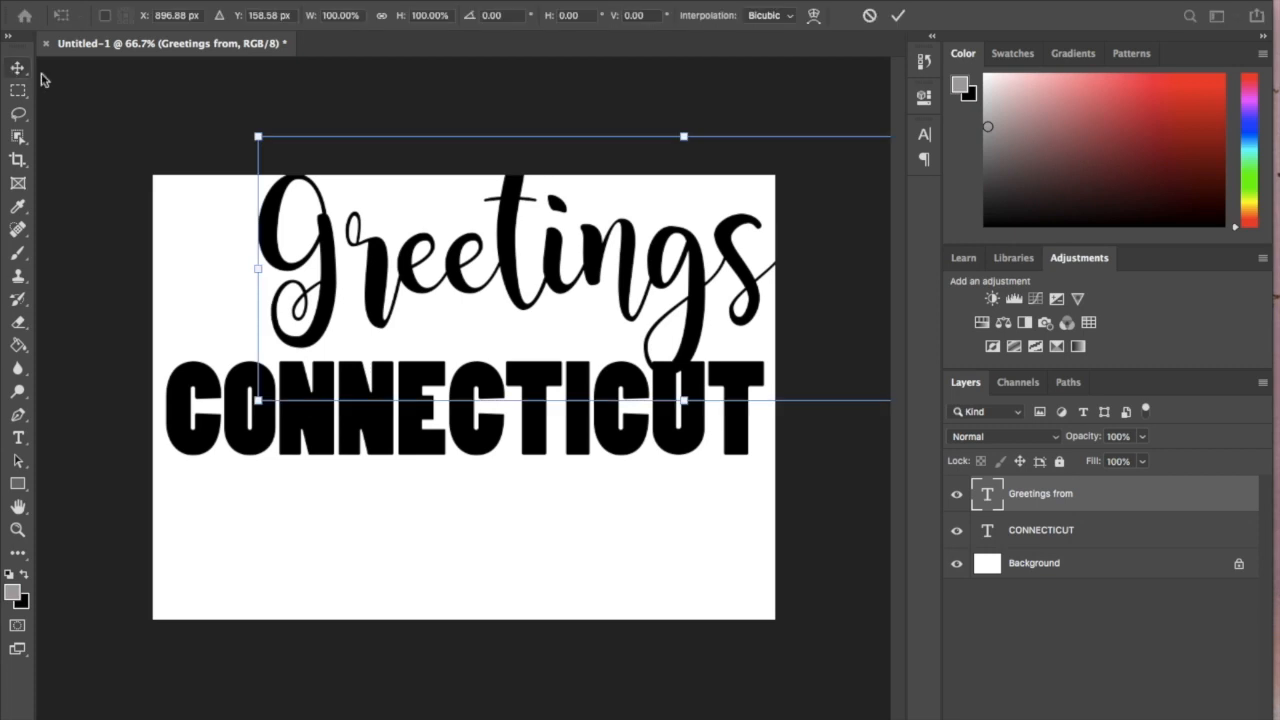
pyautogui.moveTo(370, 191); pyautogui.dragTo(246, 303)
pyautogui.press('Return')
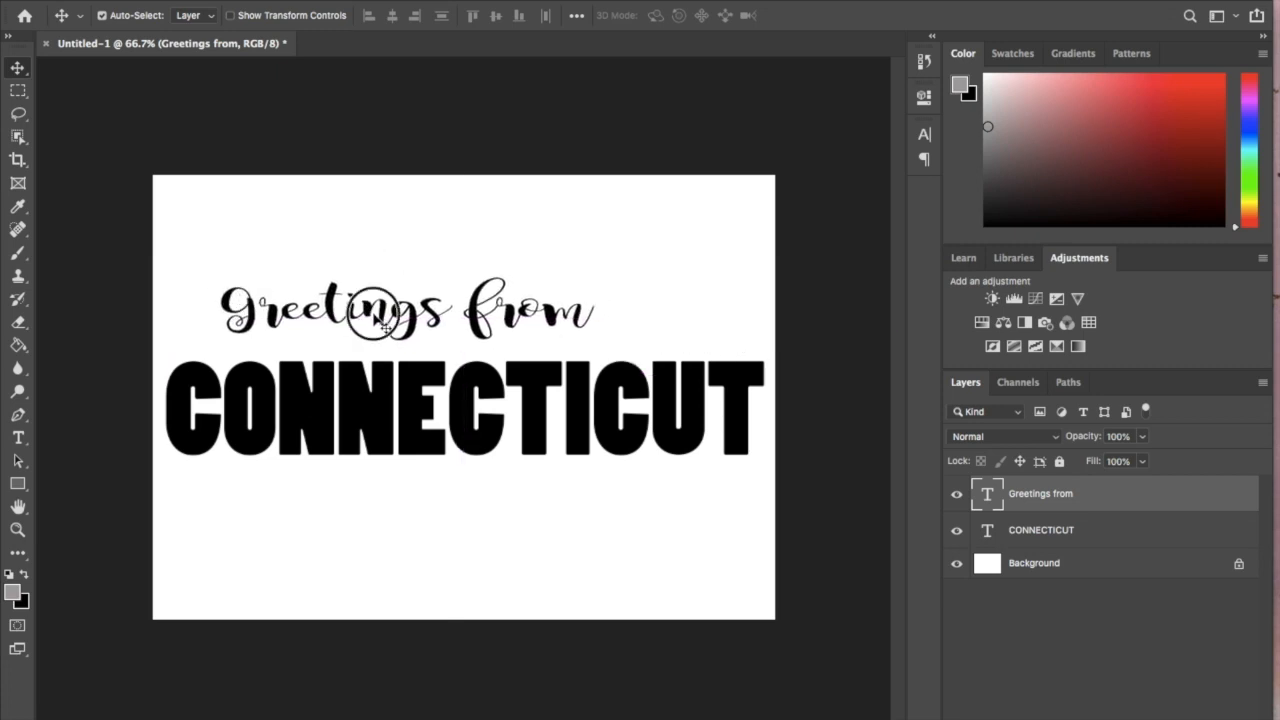
pyautogui.hotkey('ctrl', 't')
pyautogui.moveTo(593, 313); pyautogui.dragTo(497, 297)
pyautogui.press('Return')
# Change the font of the whole "Greetings from" text to Anastasia script demo.
pyautogui.click(18, 437)
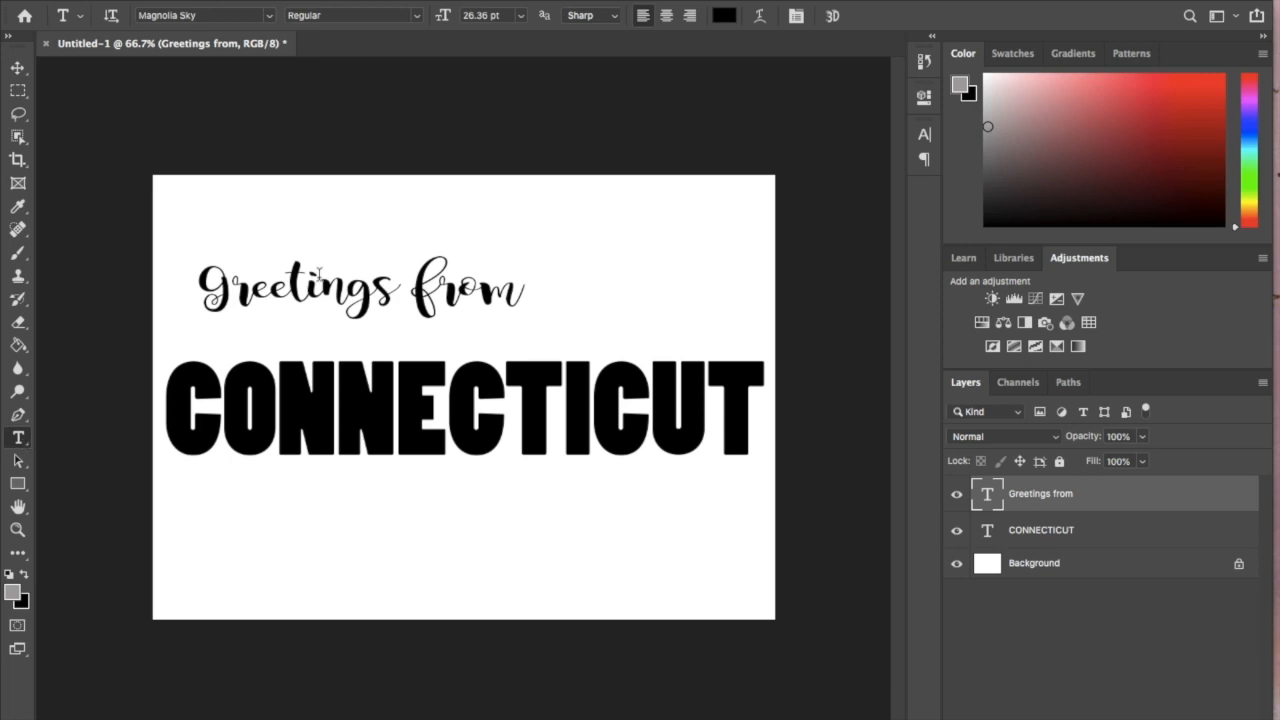
pyautogui.click(360, 292)
pyautogui.hotkey('ctrl', 'a')
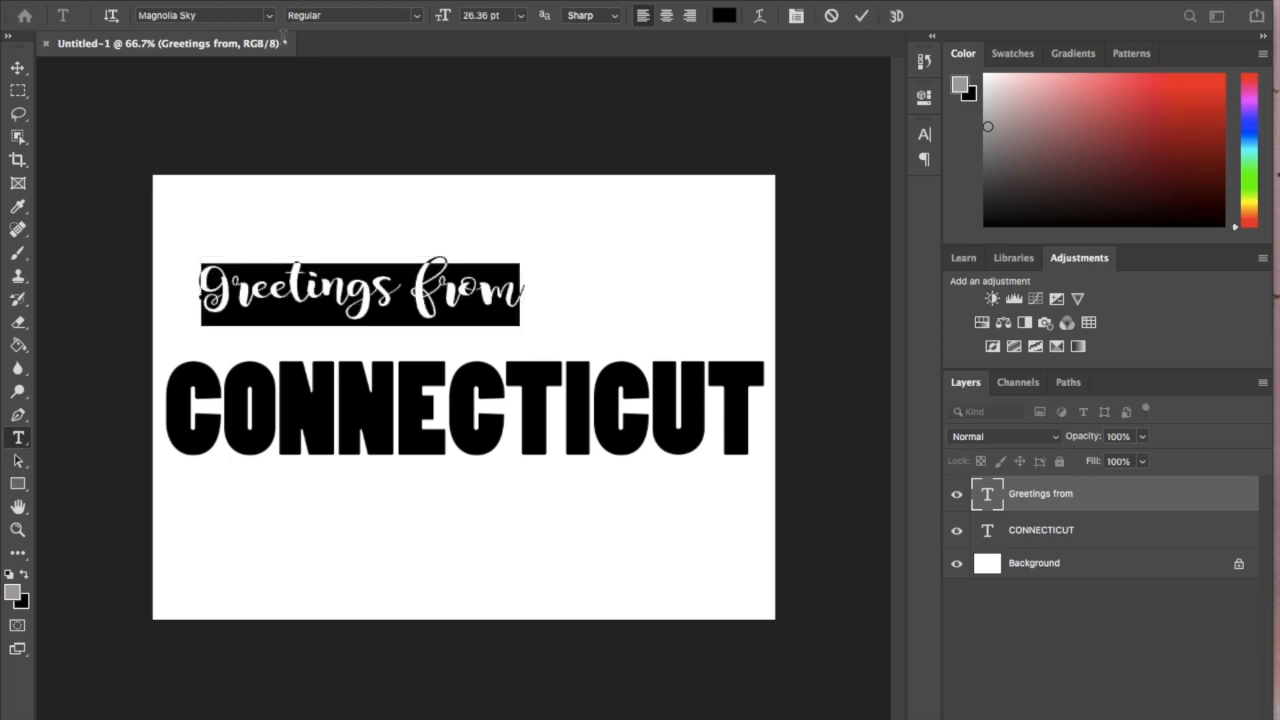
pyautogui.click(236, 15)
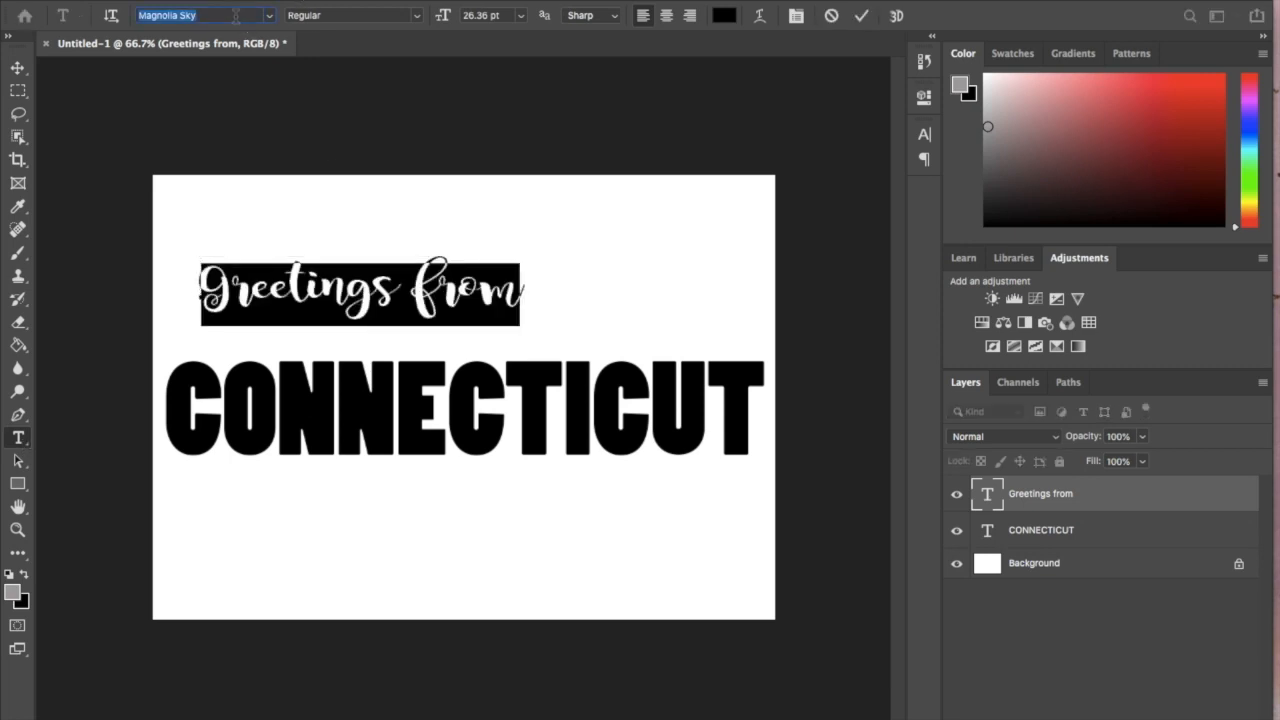
pyautogui.click(270, 17)
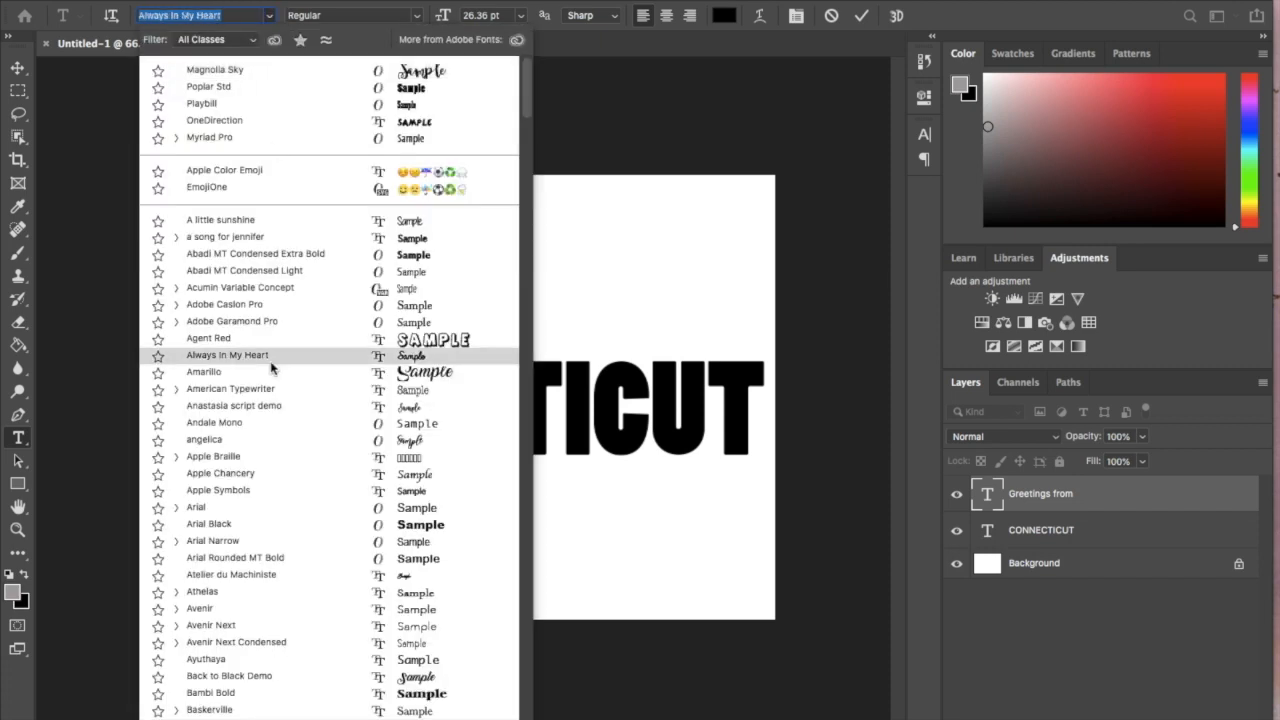
pyautogui.click(416, 408)
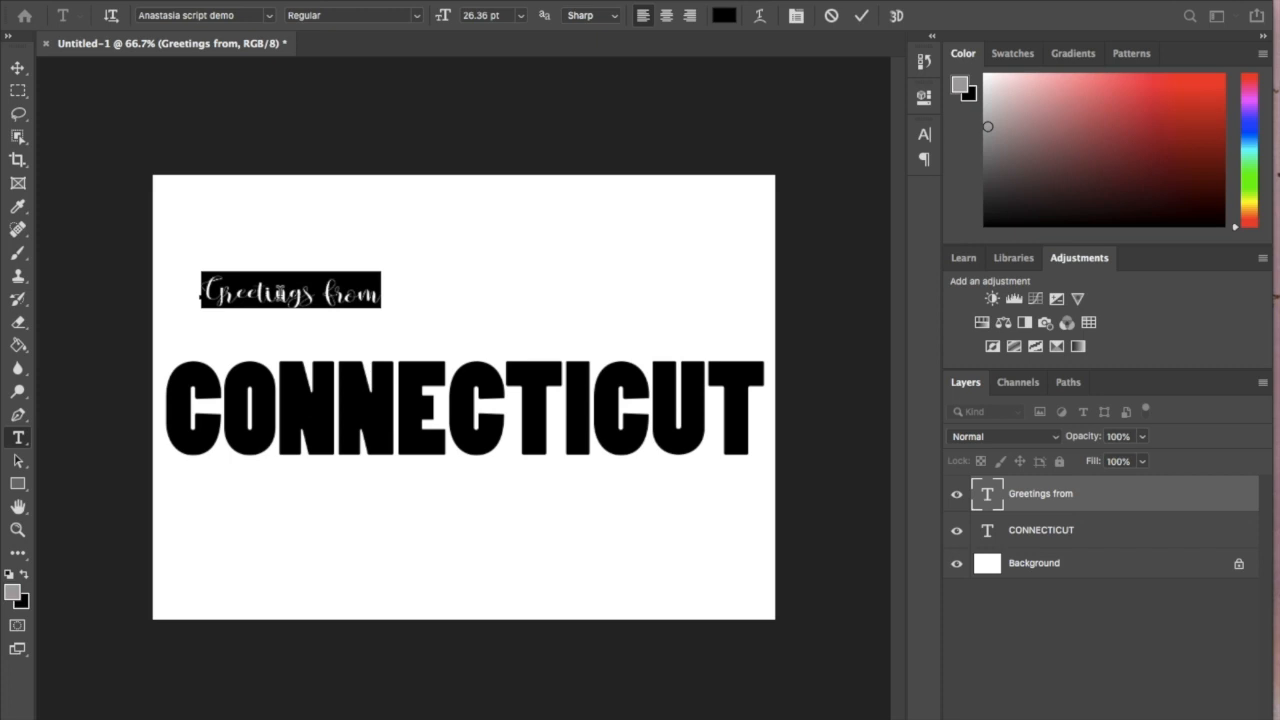
# Enlarge the "Greetings from" text to 48 pt and move it slightly closer to CONNECTICUT.
pyautogui.click(521, 16)
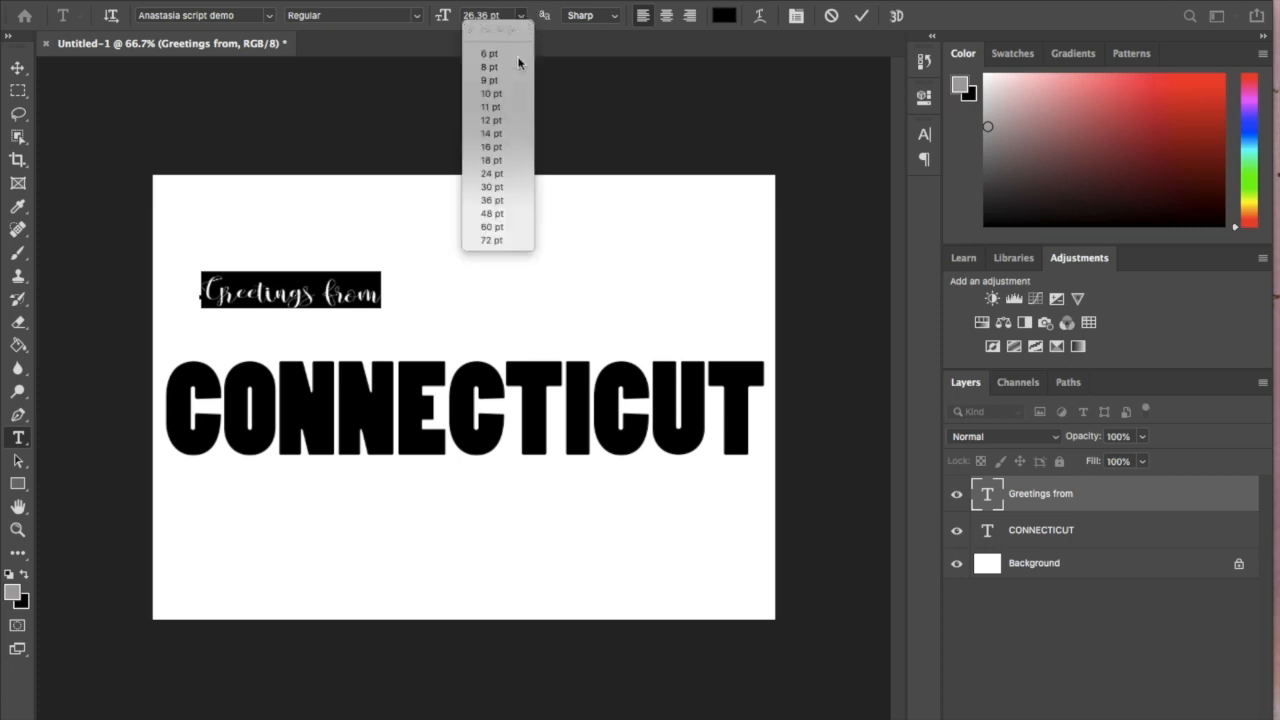
pyautogui.click(500, 188)
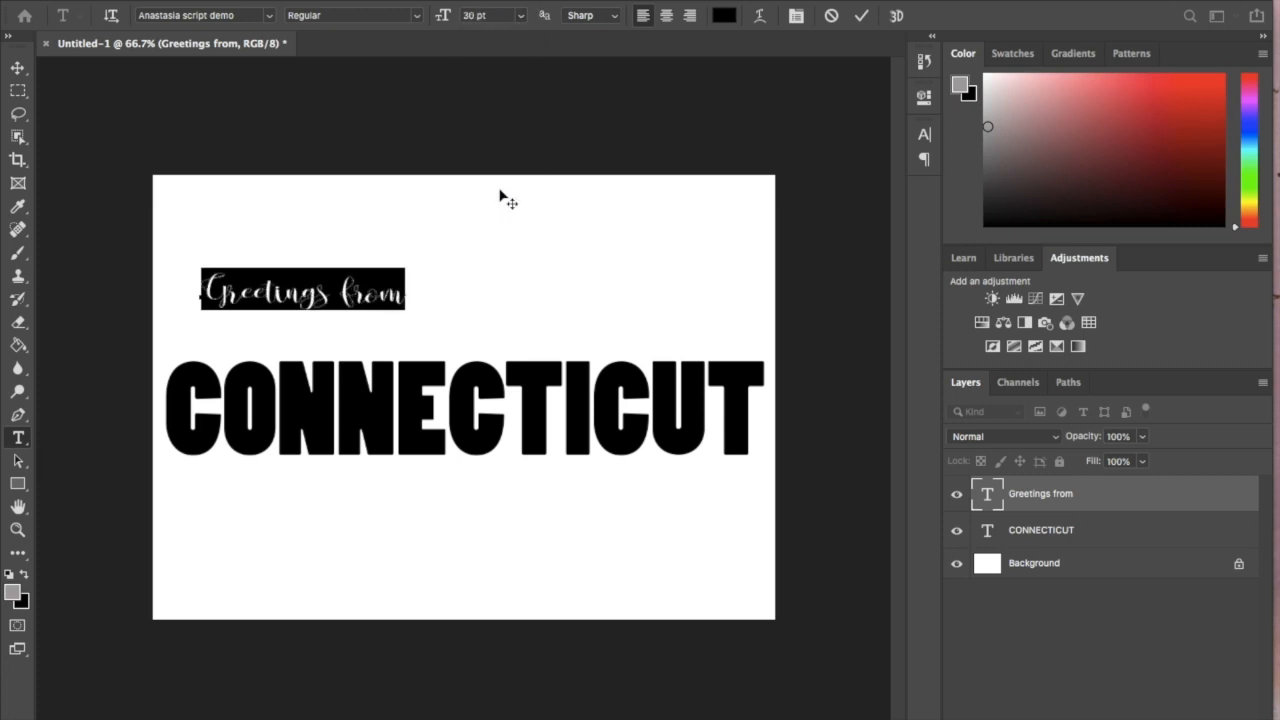
pyautogui.click(524, 18)
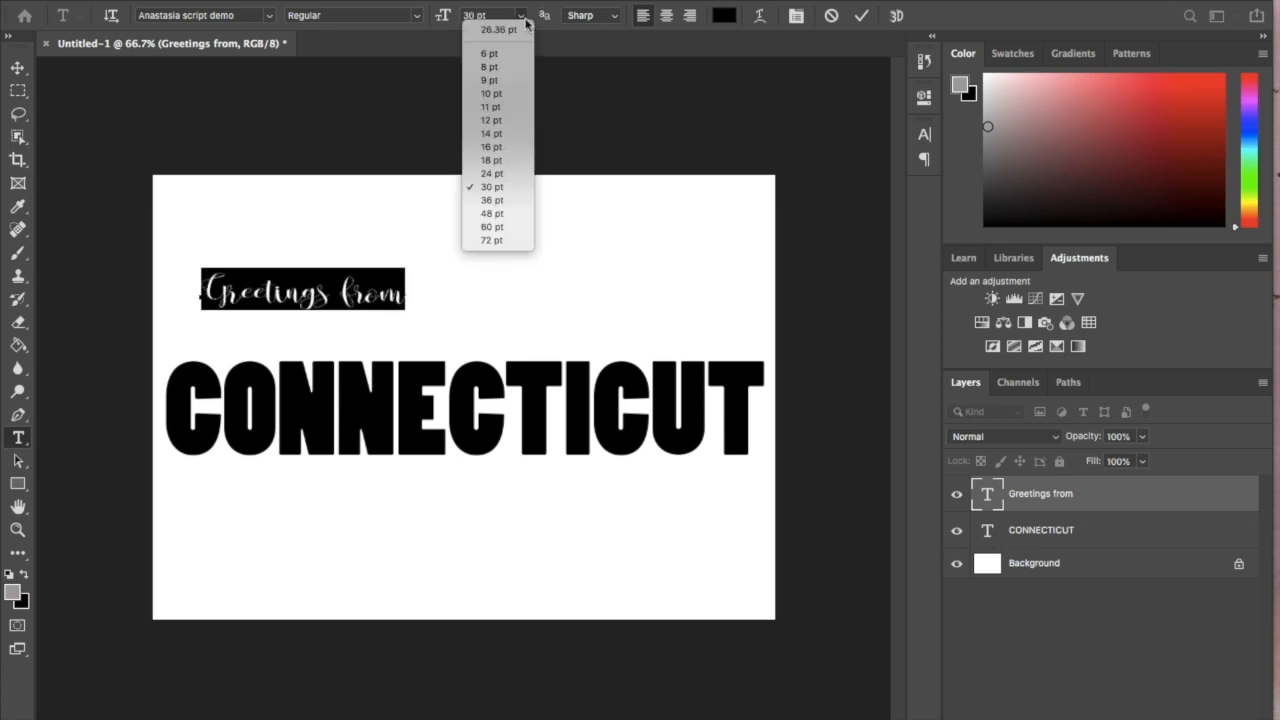
pyautogui.click(492, 213)
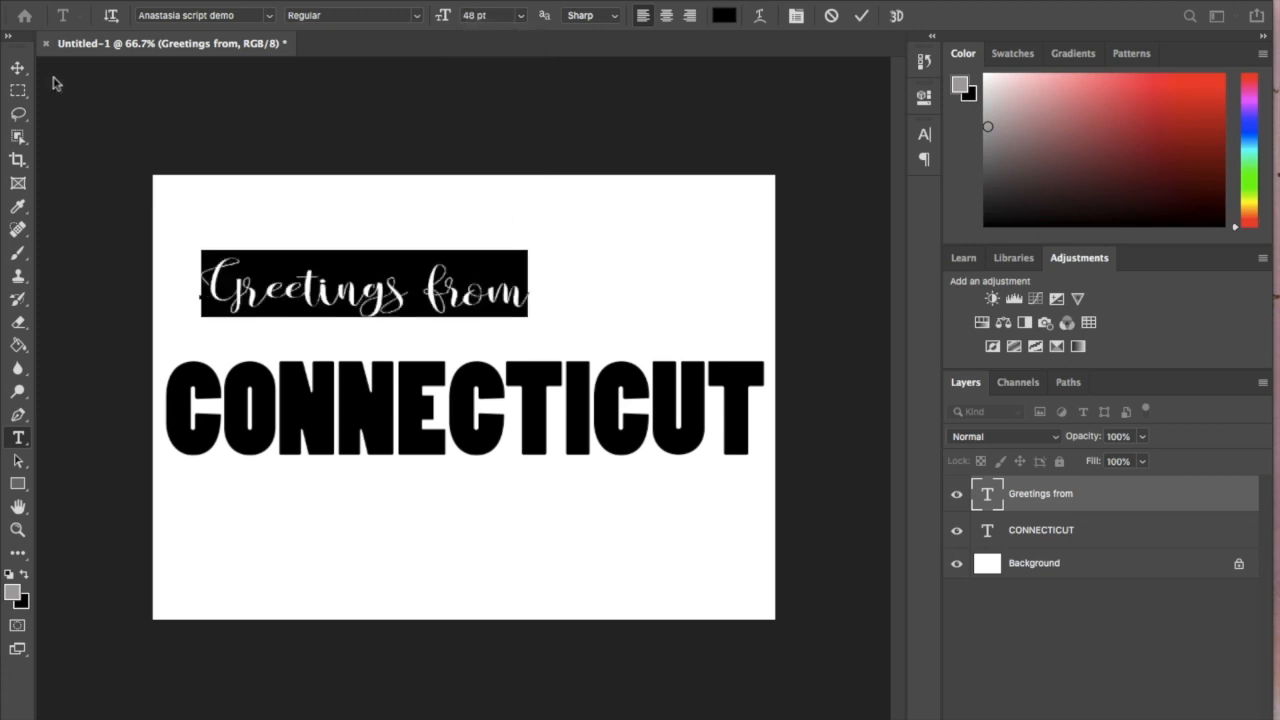
pyautogui.click(19, 68)
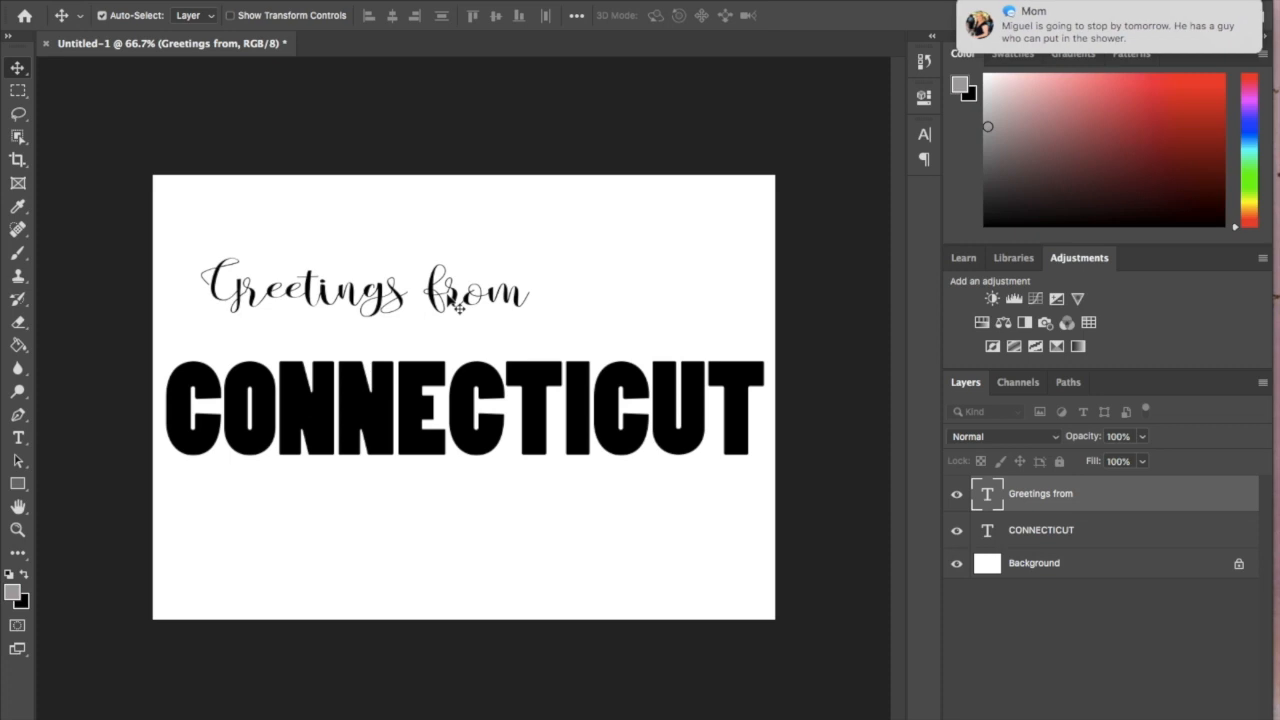
pyautogui.moveTo(1215, 28)
pyautogui.click(1200, 14)
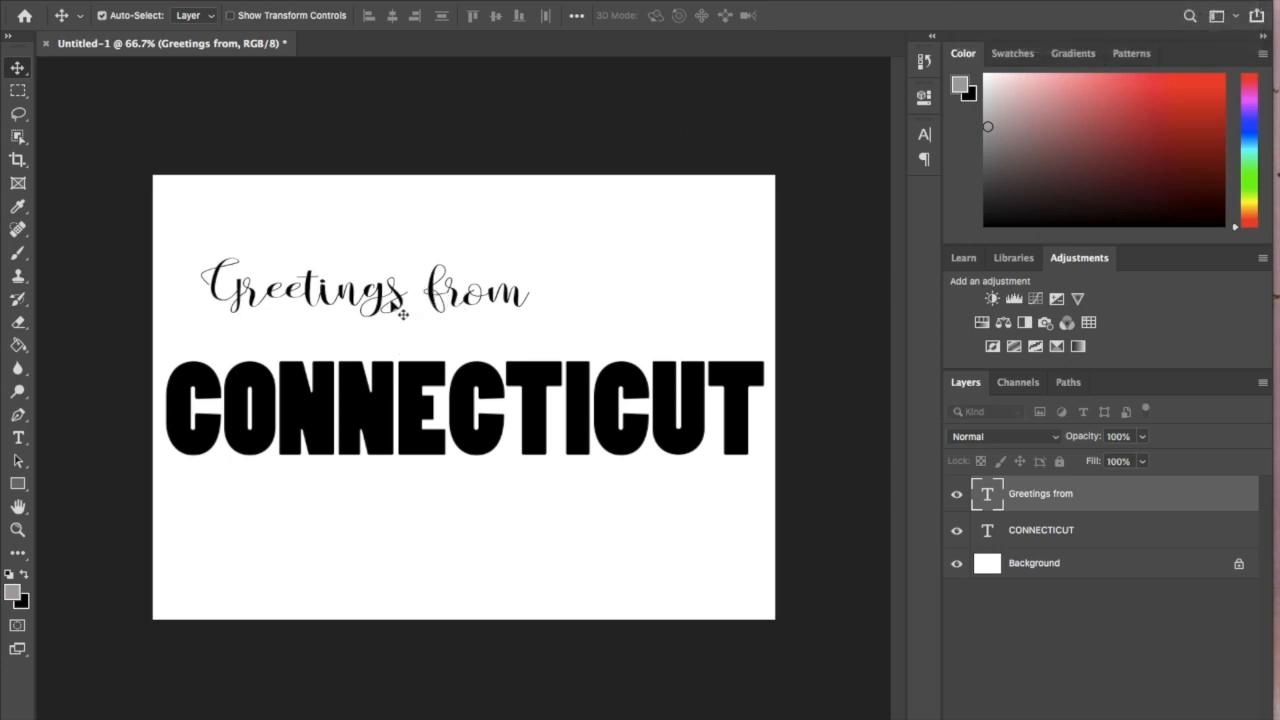
pyautogui.moveTo(394, 303); pyautogui.dragTo(384, 313)
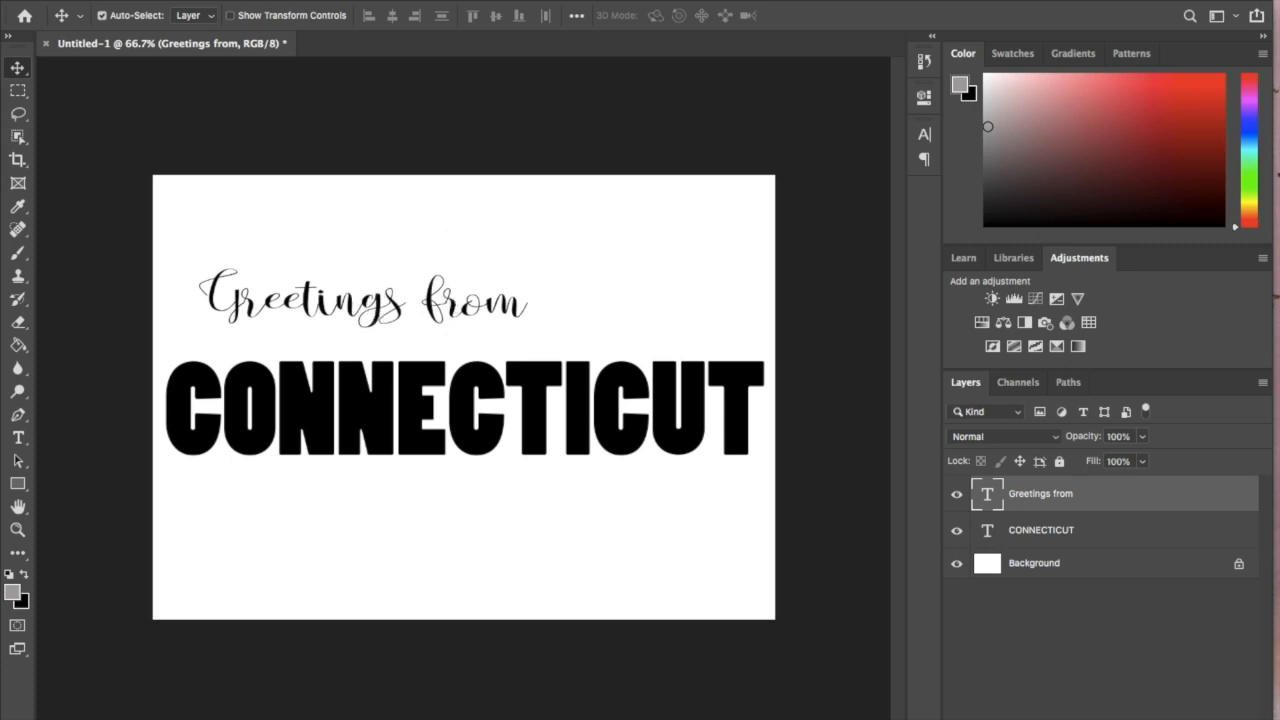
# Try Faux Bold on the "Greetings from" text, turn it off, and apply Faux Italic instead.
pyautogui.click(543, 1)
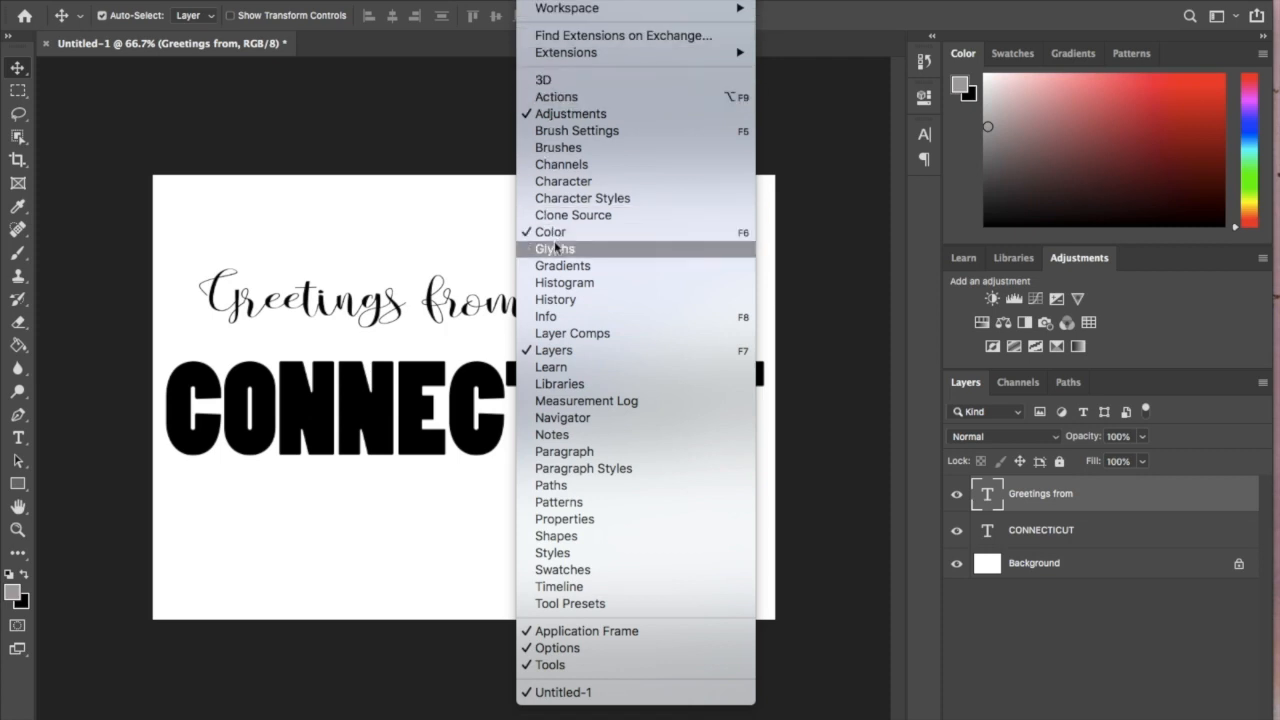
pyautogui.click(560, 184)
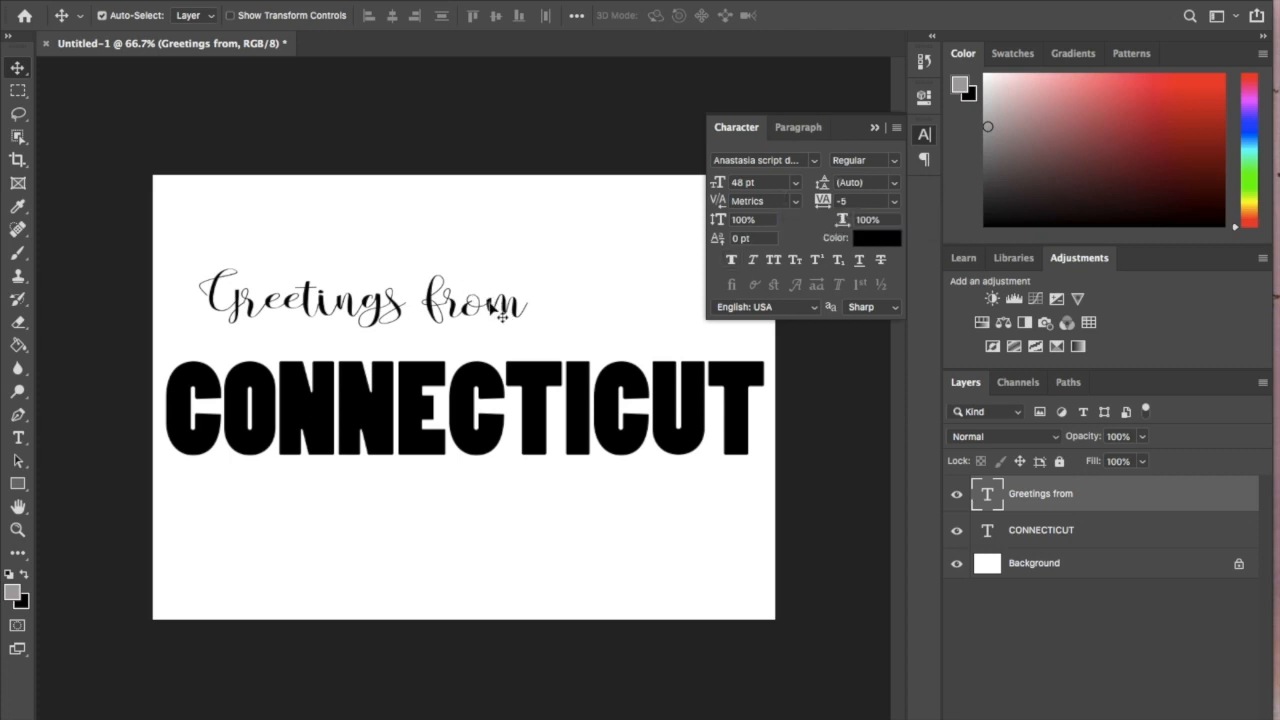
pyautogui.click(731, 261)
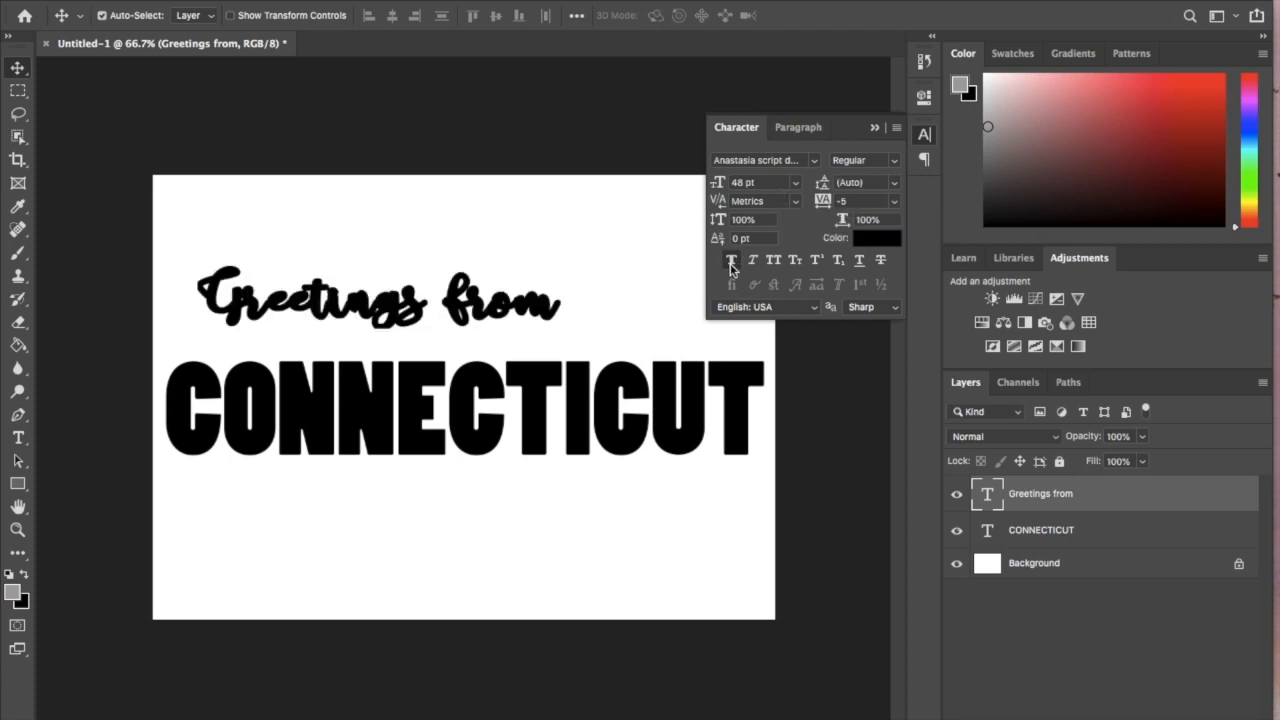
pyautogui.click(731, 262)
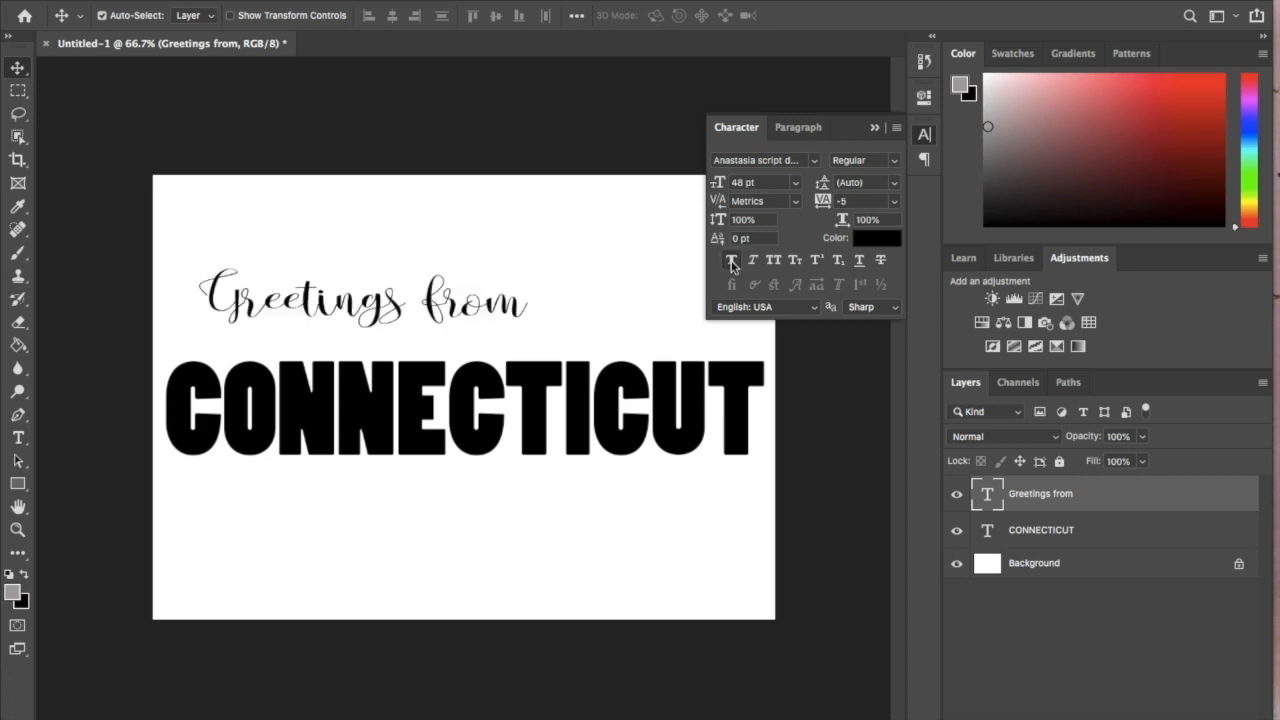
pyautogui.click(753, 262)
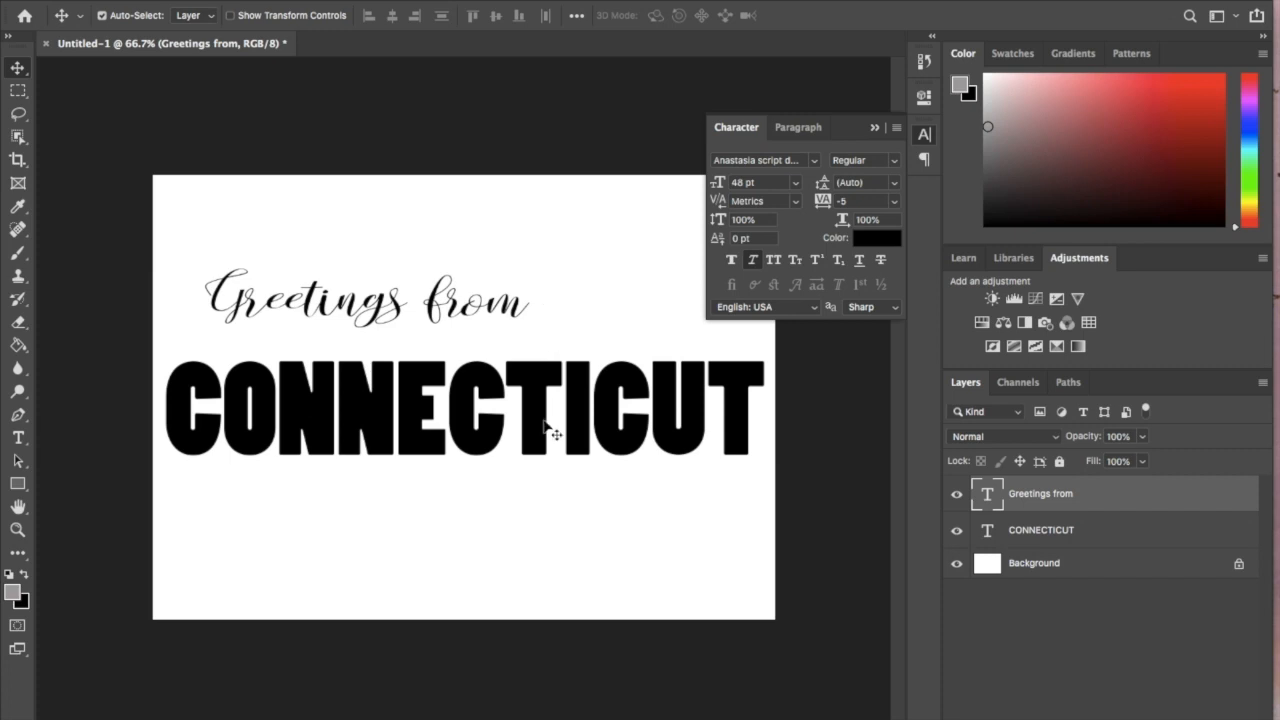
# Try tracking values of 0 and 200 on the CONNECTICUT text and return the tracking to -5.
pyautogui.click(1021, 536)
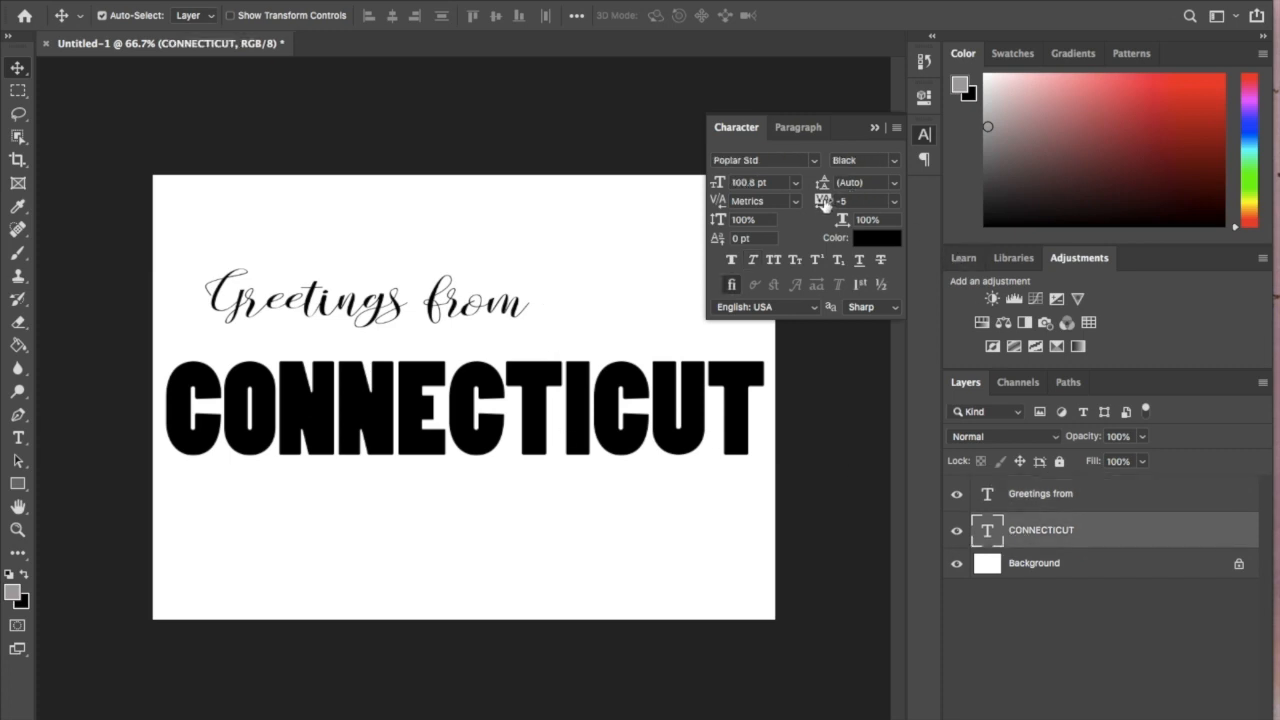
pyautogui.click(896, 203)
pyautogui.click(873, 304)
pyautogui.click(895, 202)
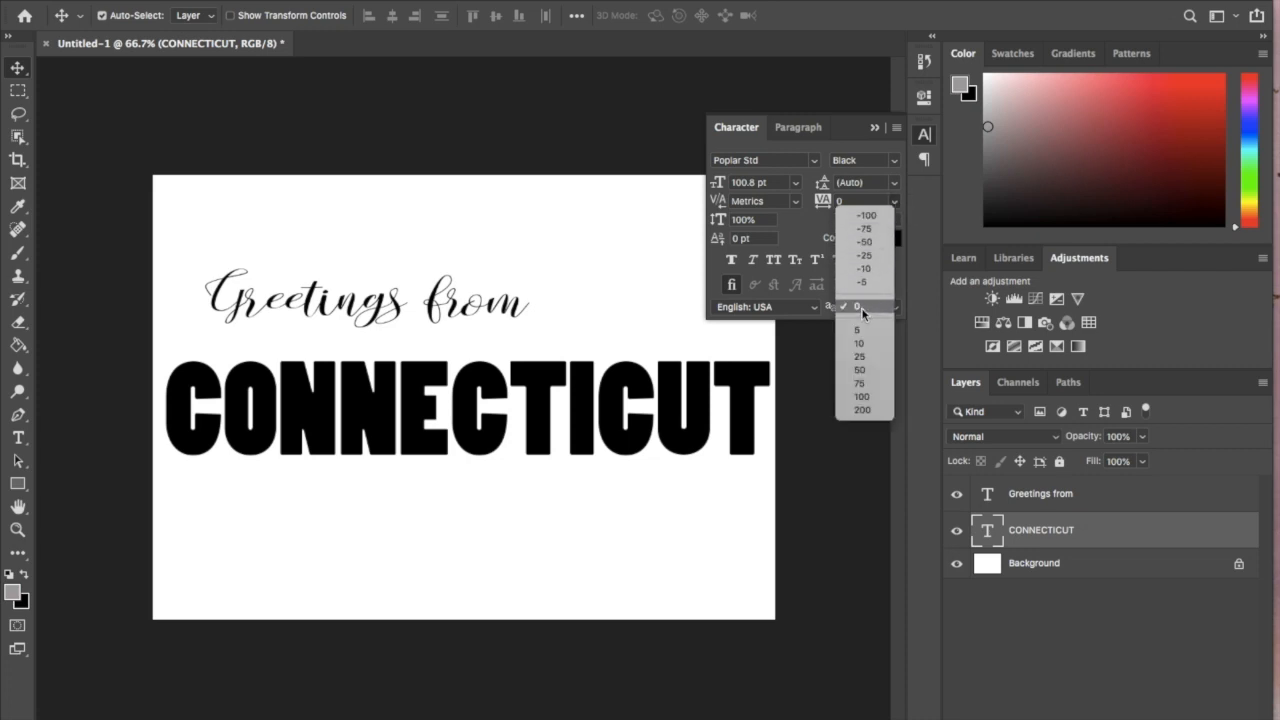
pyautogui.click(862, 410)
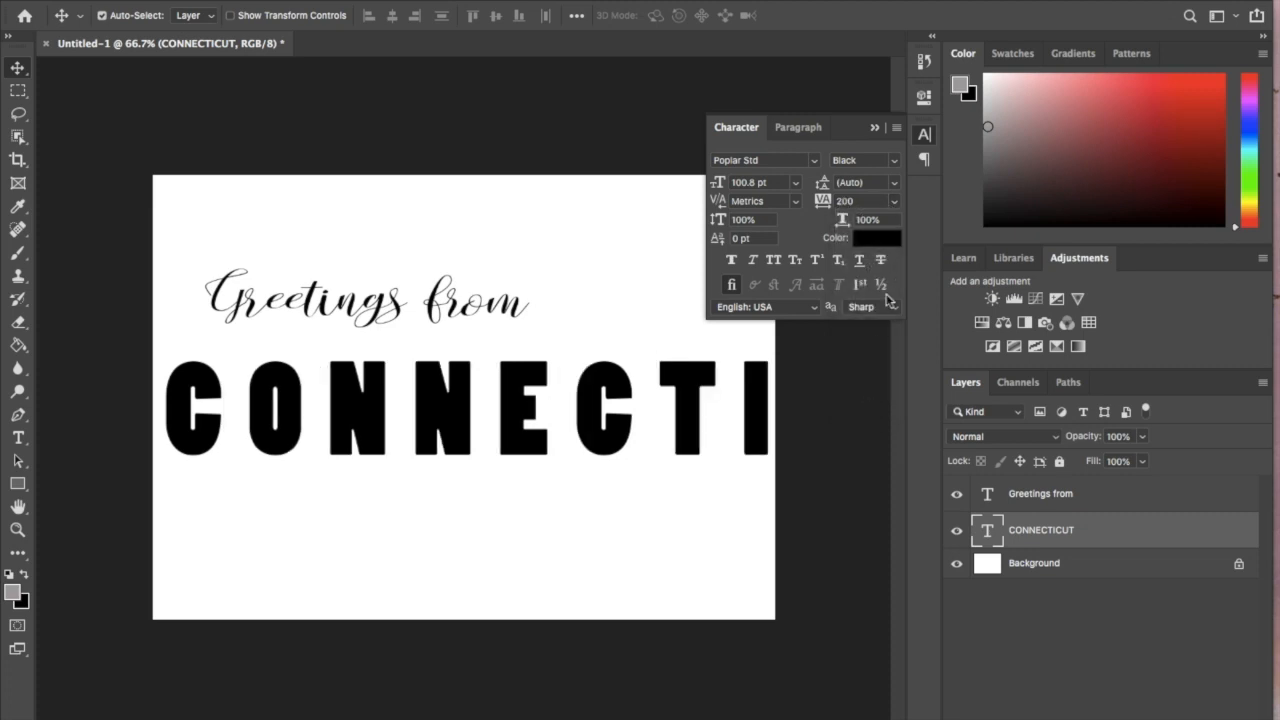
pyautogui.click(897, 203)
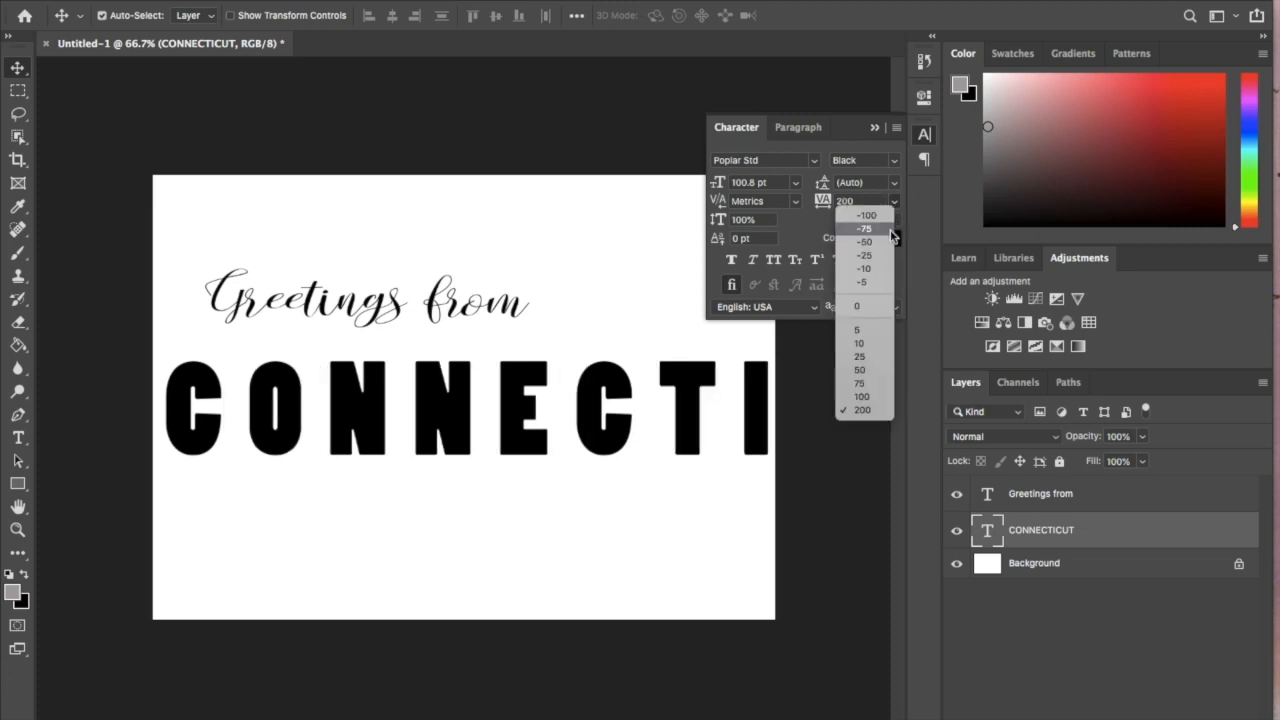
pyautogui.click(877, 280)
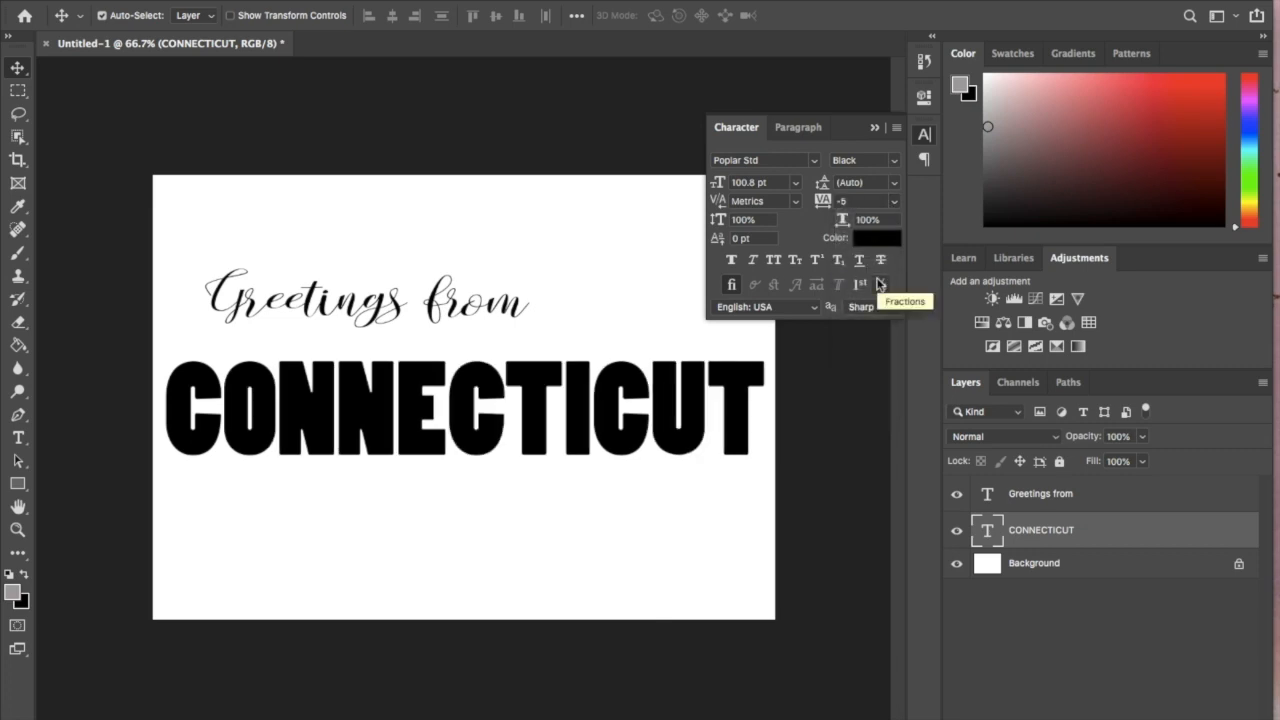
pyautogui.moveTo(205, 145); pyautogui.dragTo(692, 350)
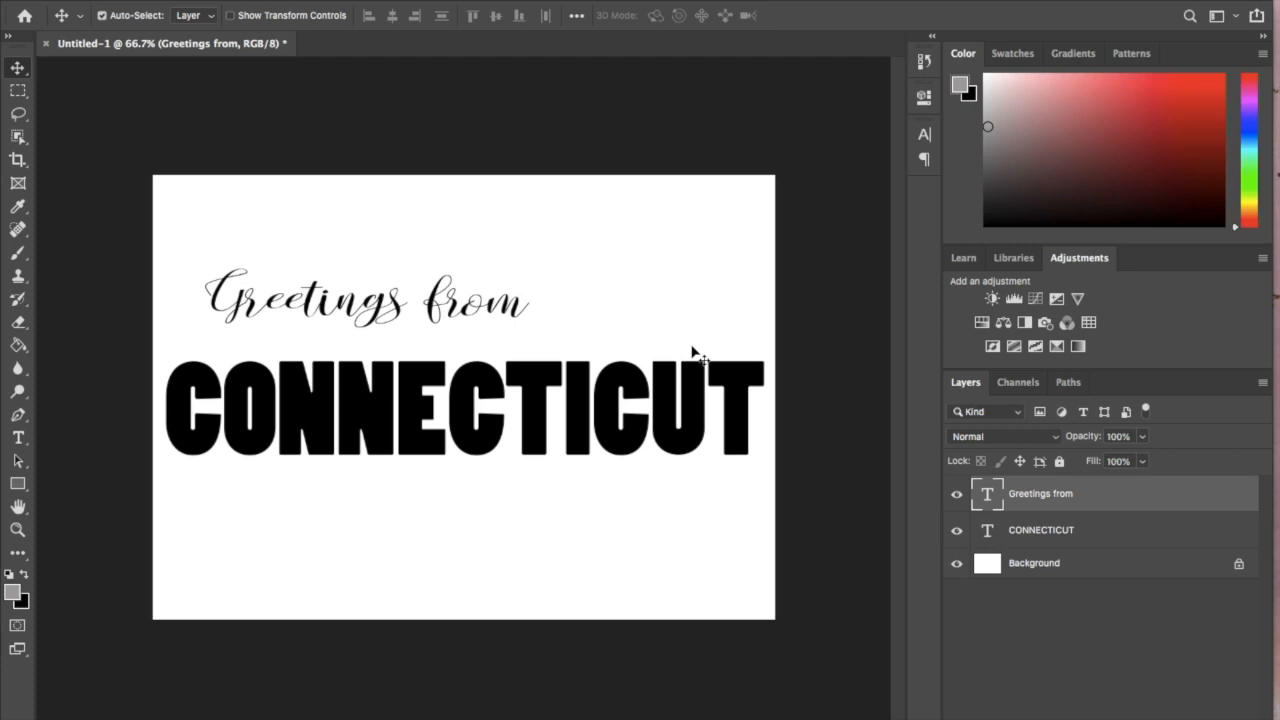
# Skew the CONNECTICUT text horizontally by about -15.5° so its letters slant to the right.
pyautogui.click(1069, 535)
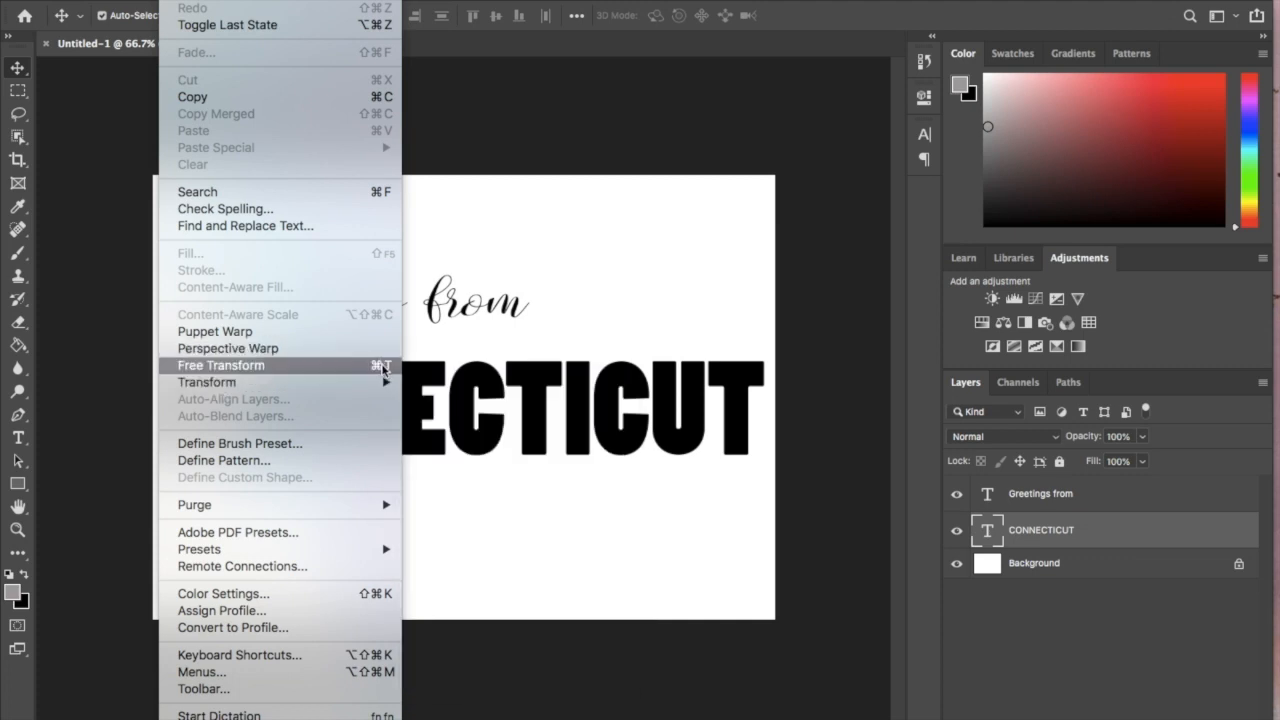
pyautogui.moveTo(364, 383)
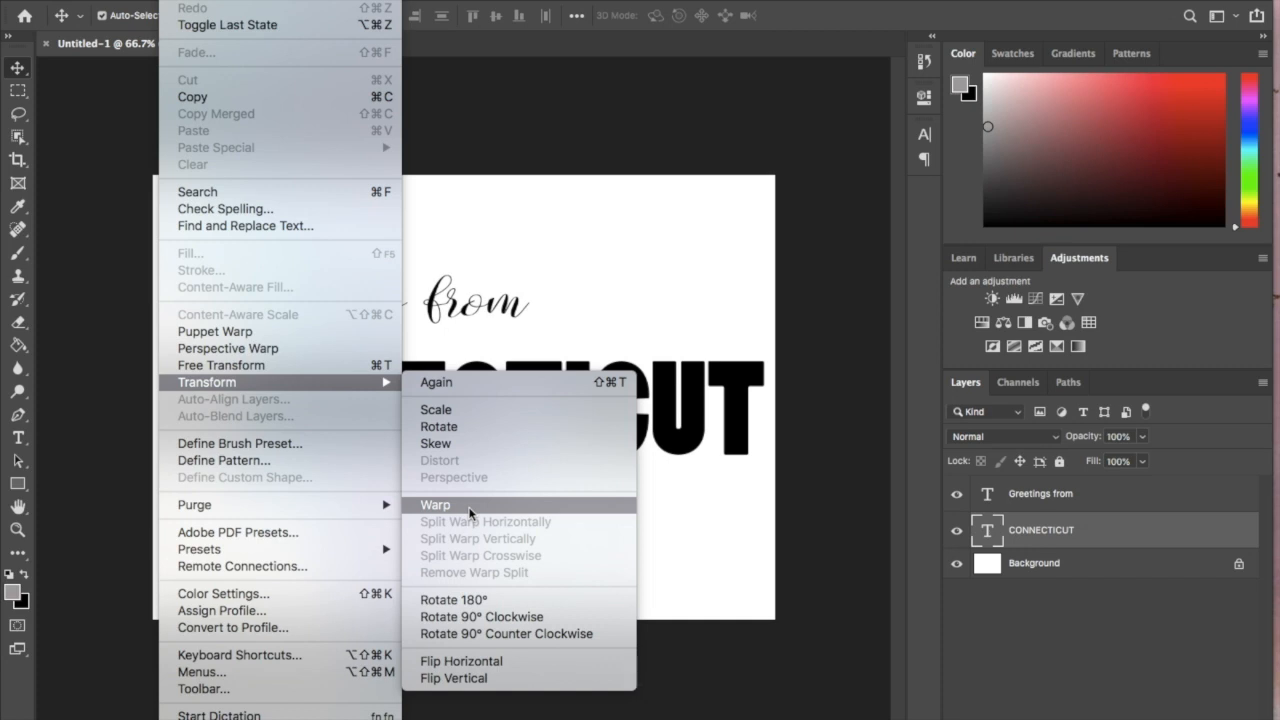
pyautogui.click(453, 442)
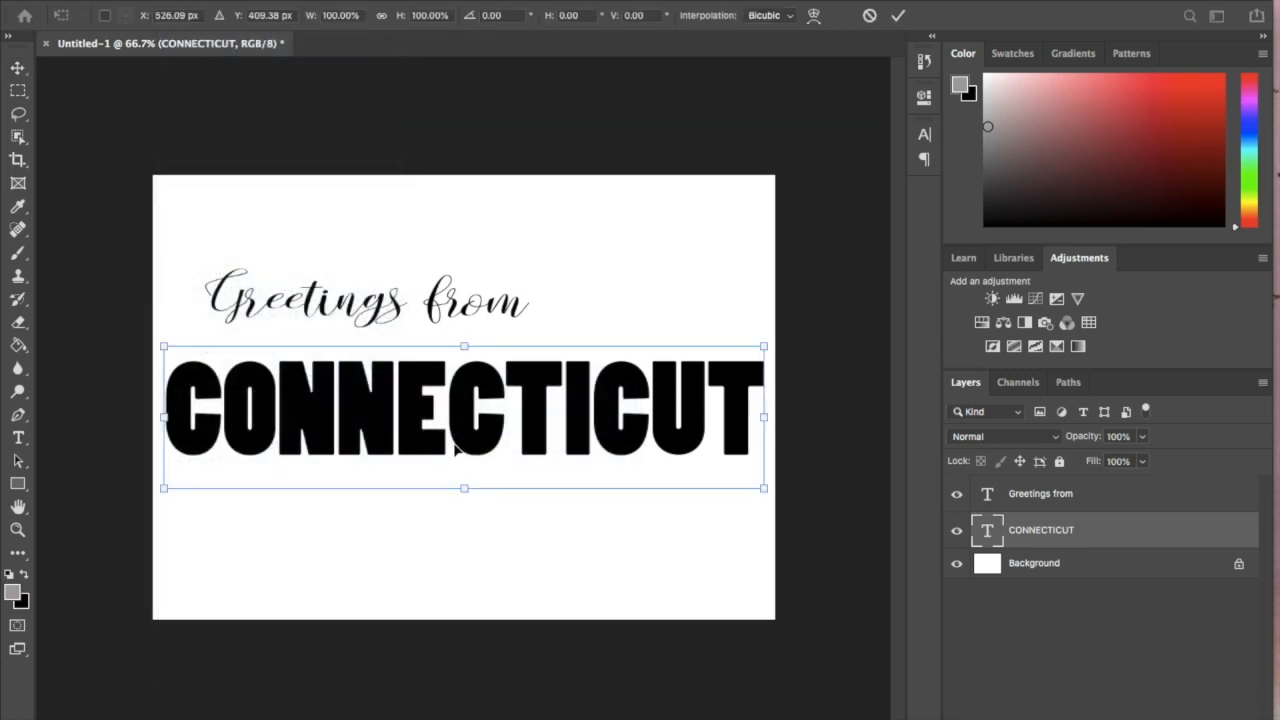
pyautogui.moveTo(464, 350); pyautogui.dragTo(505, 347)
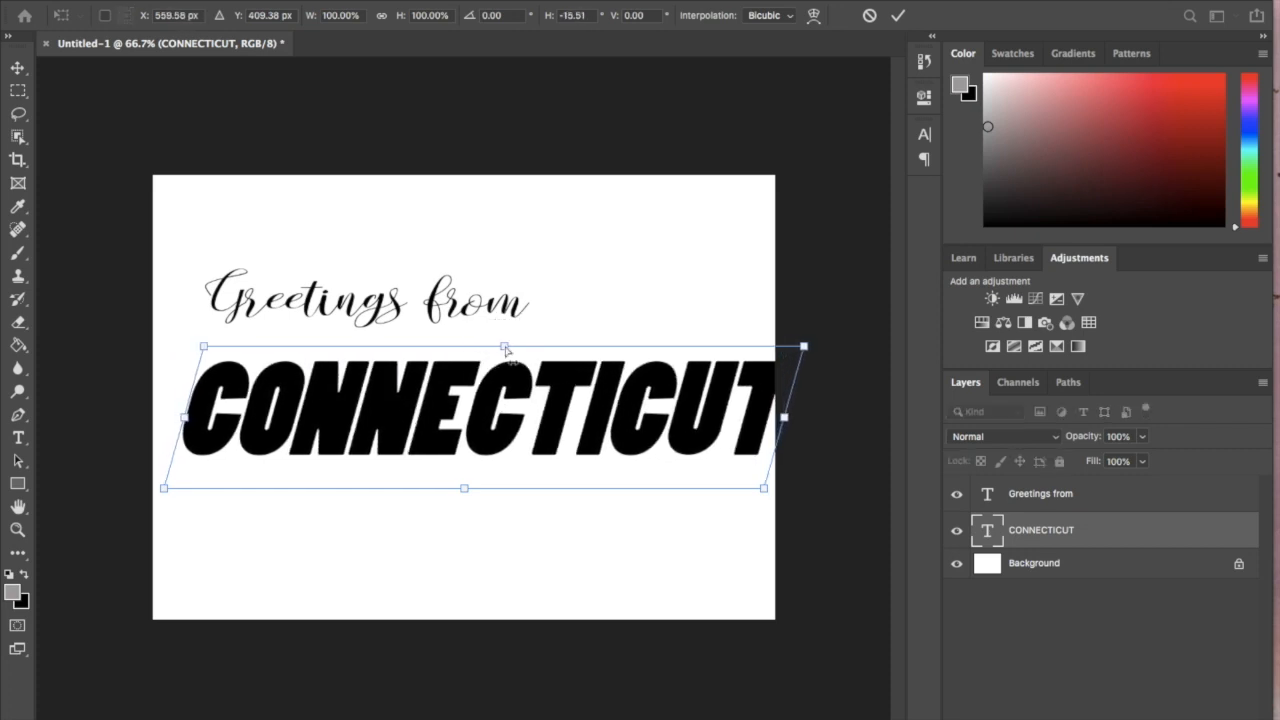
pyautogui.press('Return')
# Shift the slanted CONNECTICUT text left and scale it down slightly so it fits within the canvas.
pyautogui.moveTo(483, 389); pyautogui.dragTo(470, 392)
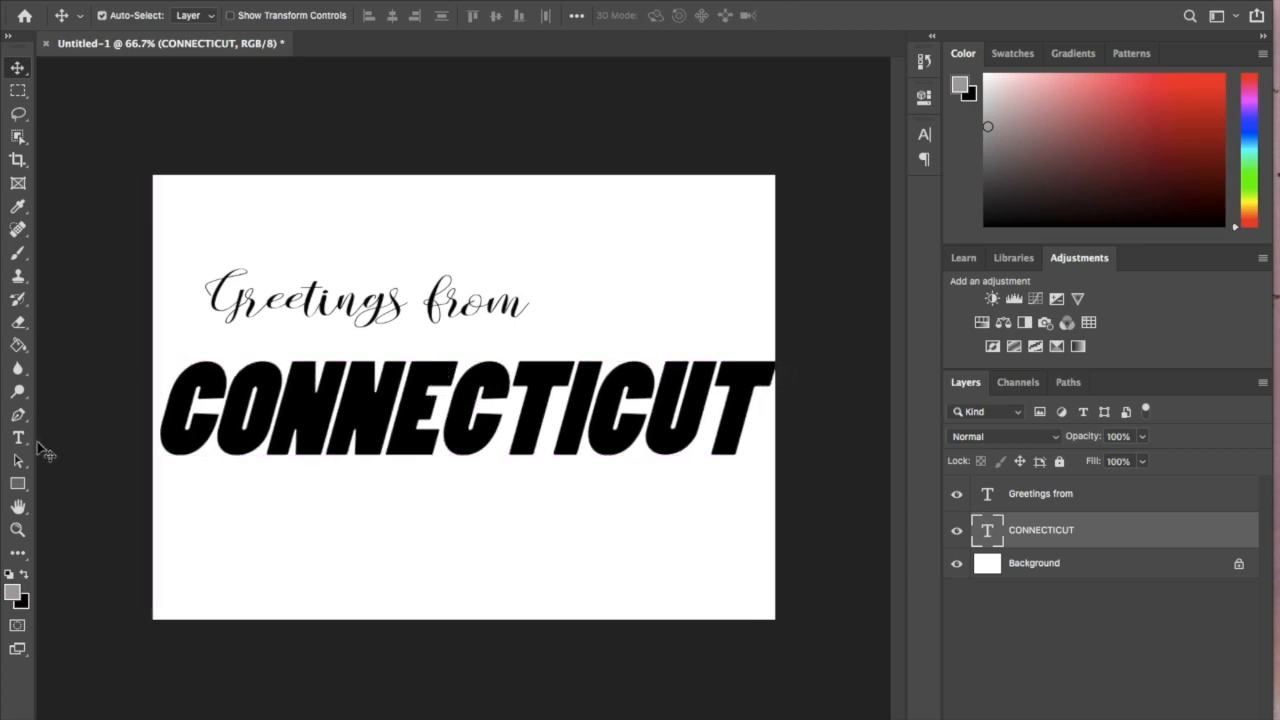
pyautogui.press('super+t')
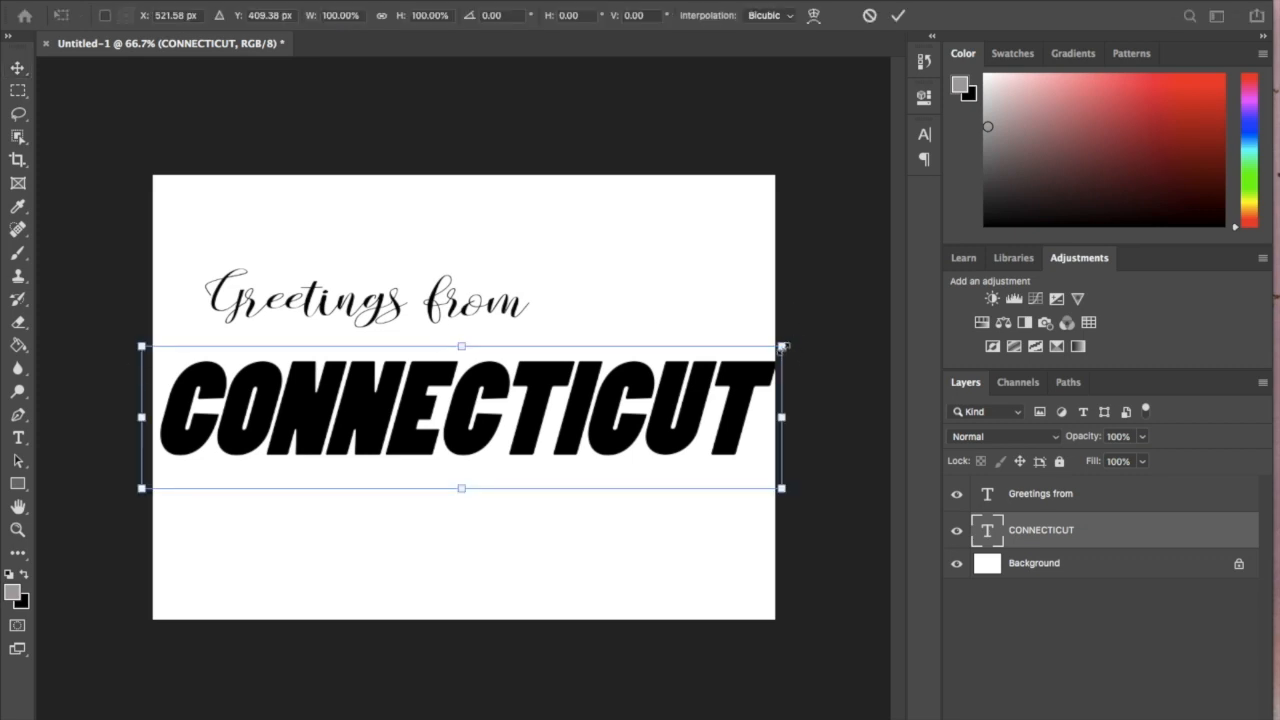
pyautogui.moveTo(781, 346); pyautogui.dragTo(772, 364)
pyautogui.press('Return')
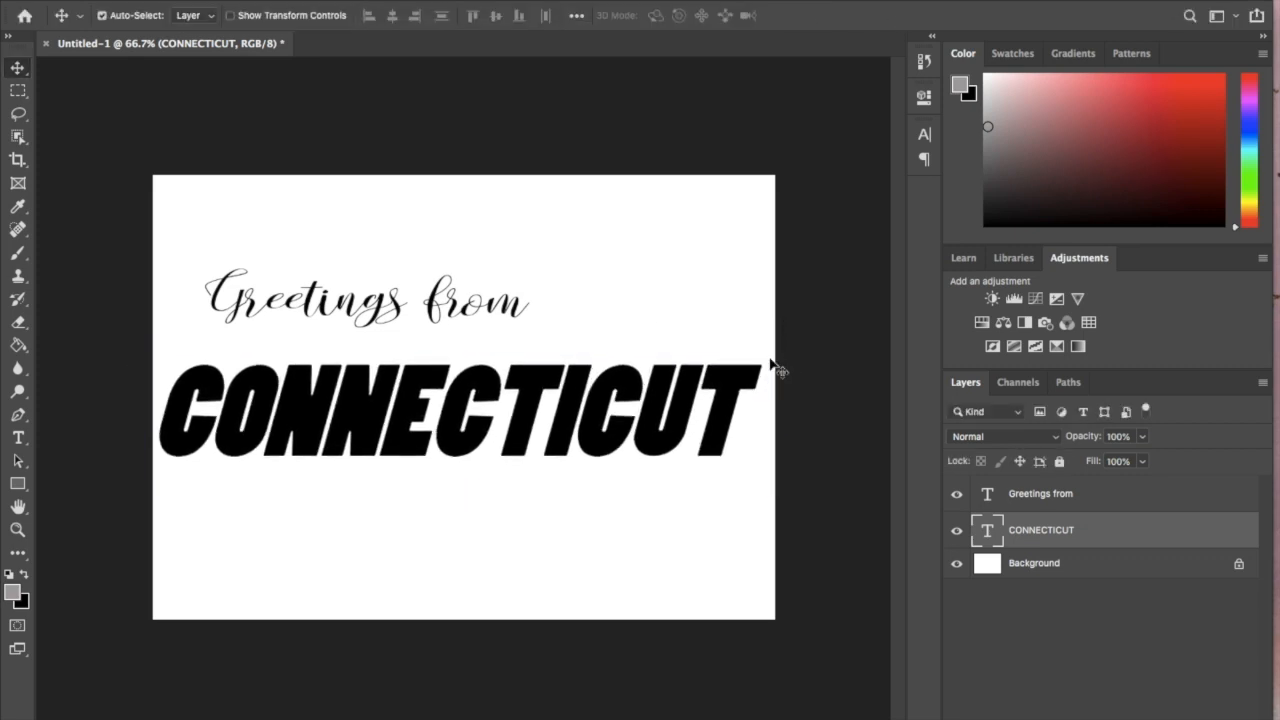
# Try squashing the height of the "Greetings from" text from its upper edge and undo the scaling.
pyautogui.click(1046, 504)
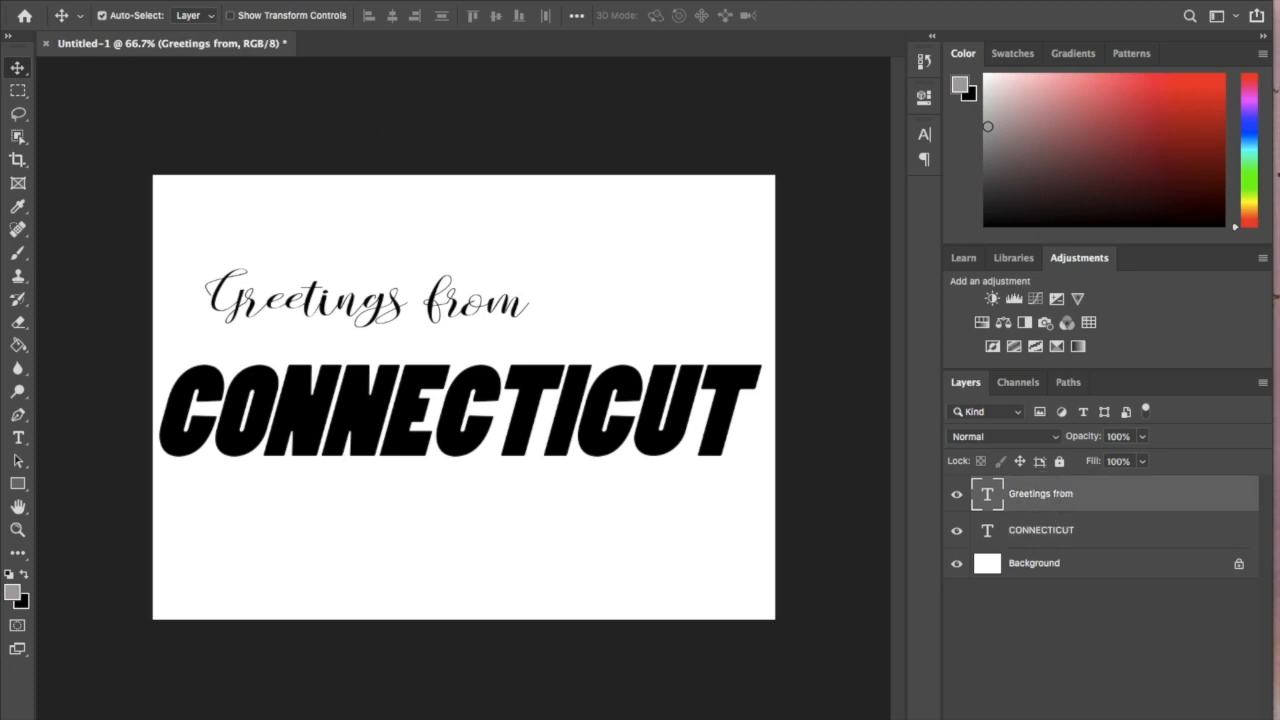
pyautogui.click(180, 2)
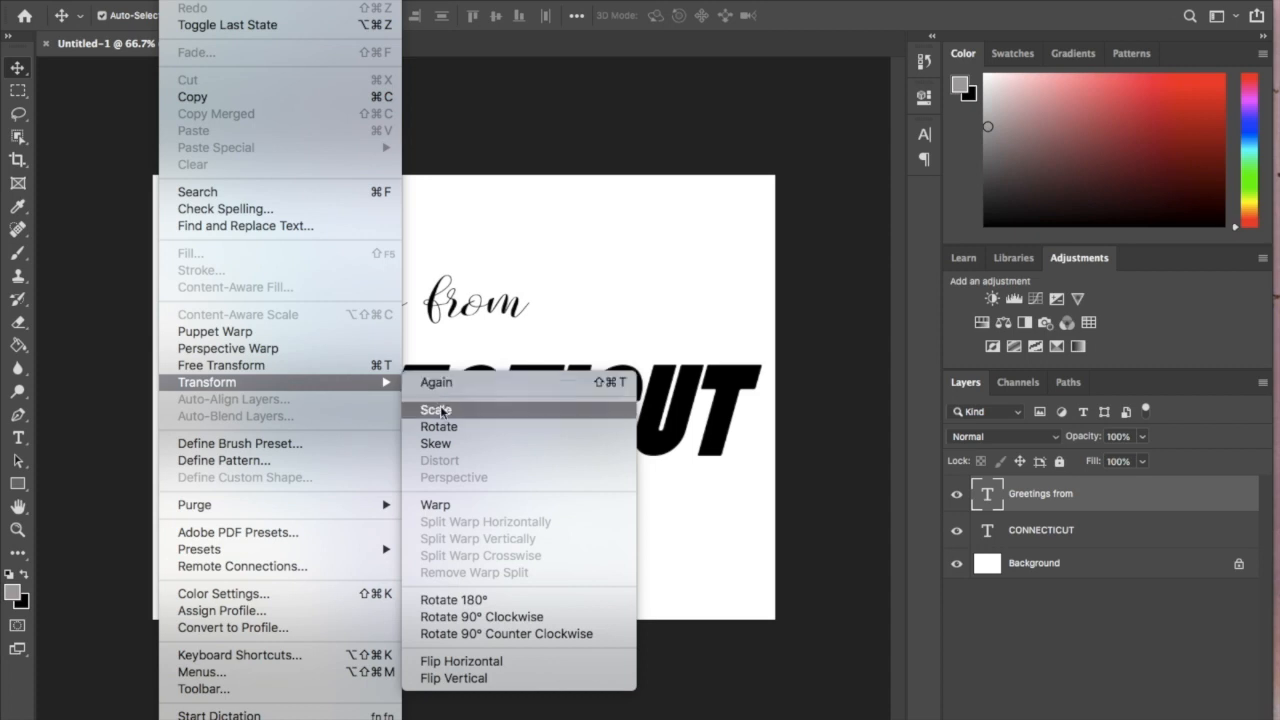
pyautogui.click(448, 414)
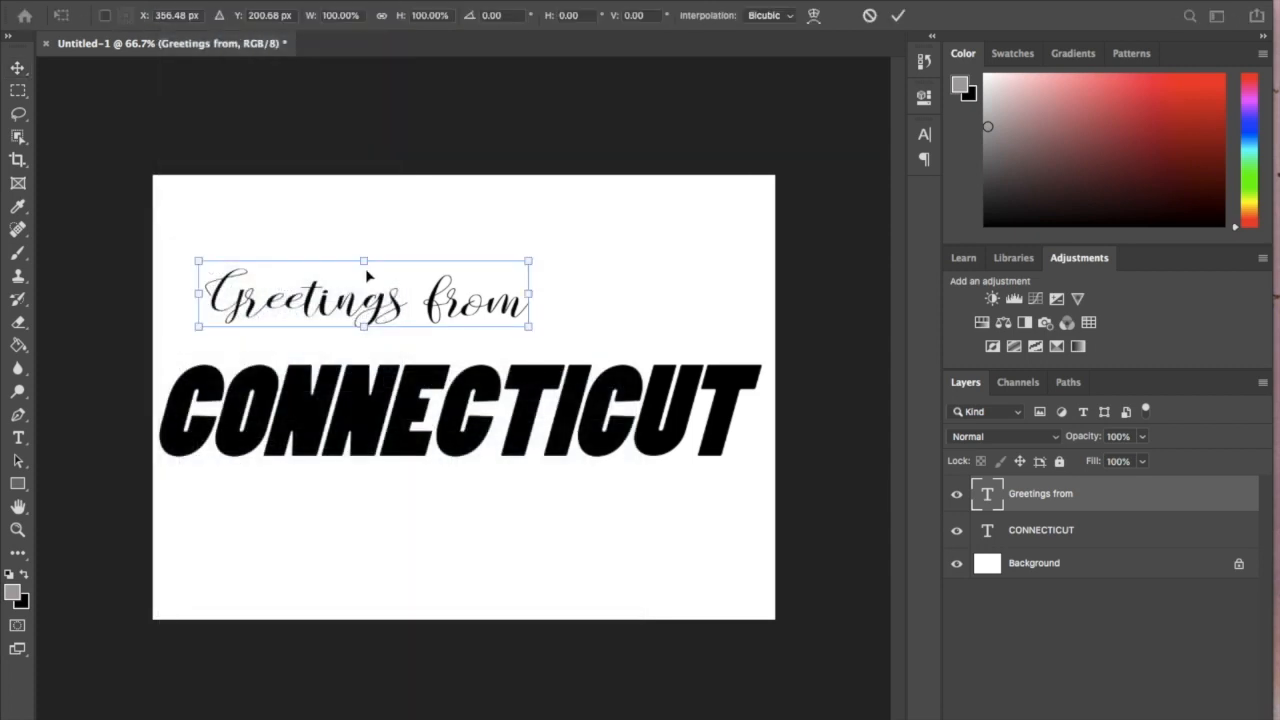
pyautogui.moveTo(363, 261)
pyautogui.mouseDown()
pyautogui.moveTo(362, 202)
pyautogui.moveTo(363, 282)
pyautogui.mouseUp()
pyautogui.press('Return')
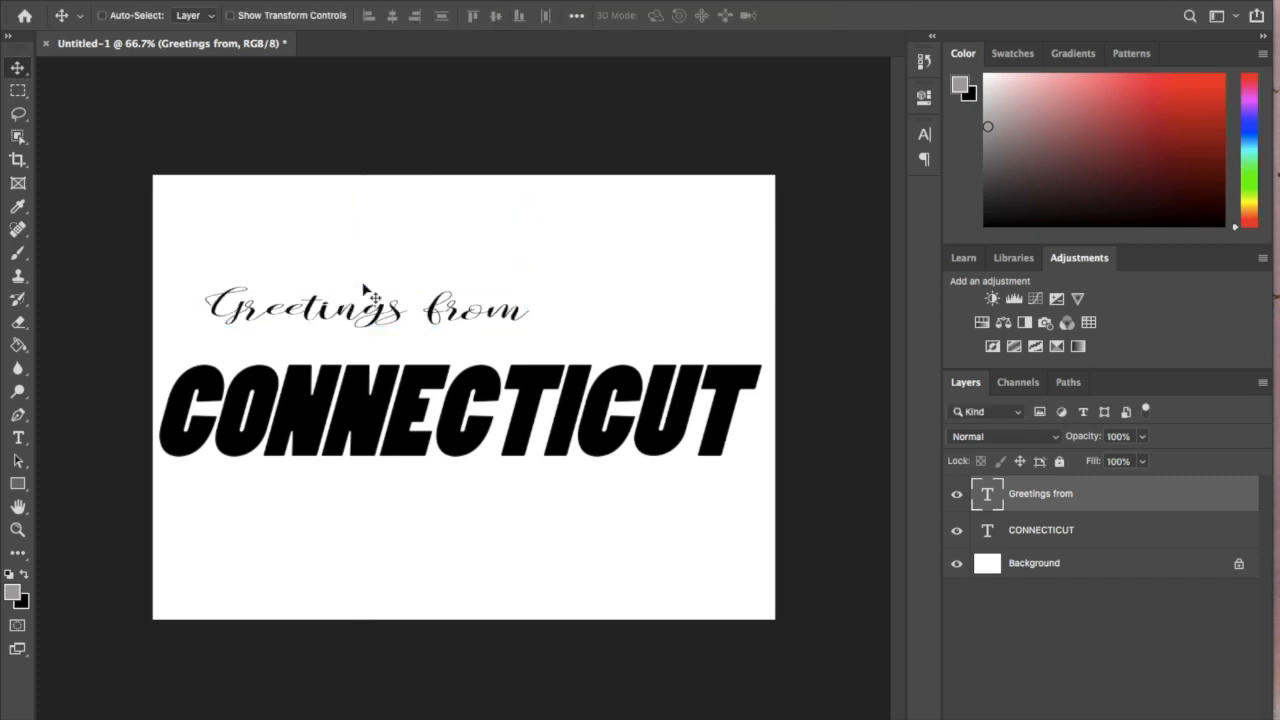
pyautogui.press('super+z')
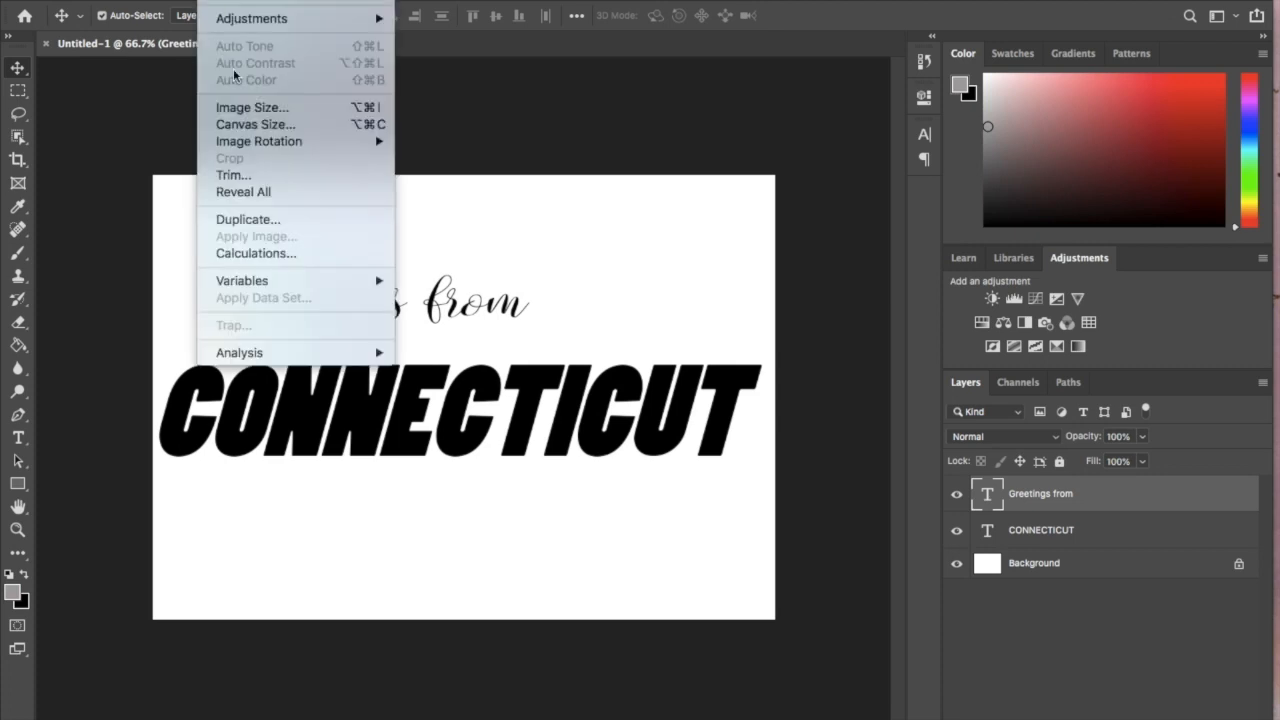
# Warp the "Greetings from" text with the Arc style at a bend of 10%.
pyautogui.moveTo(178, 2)
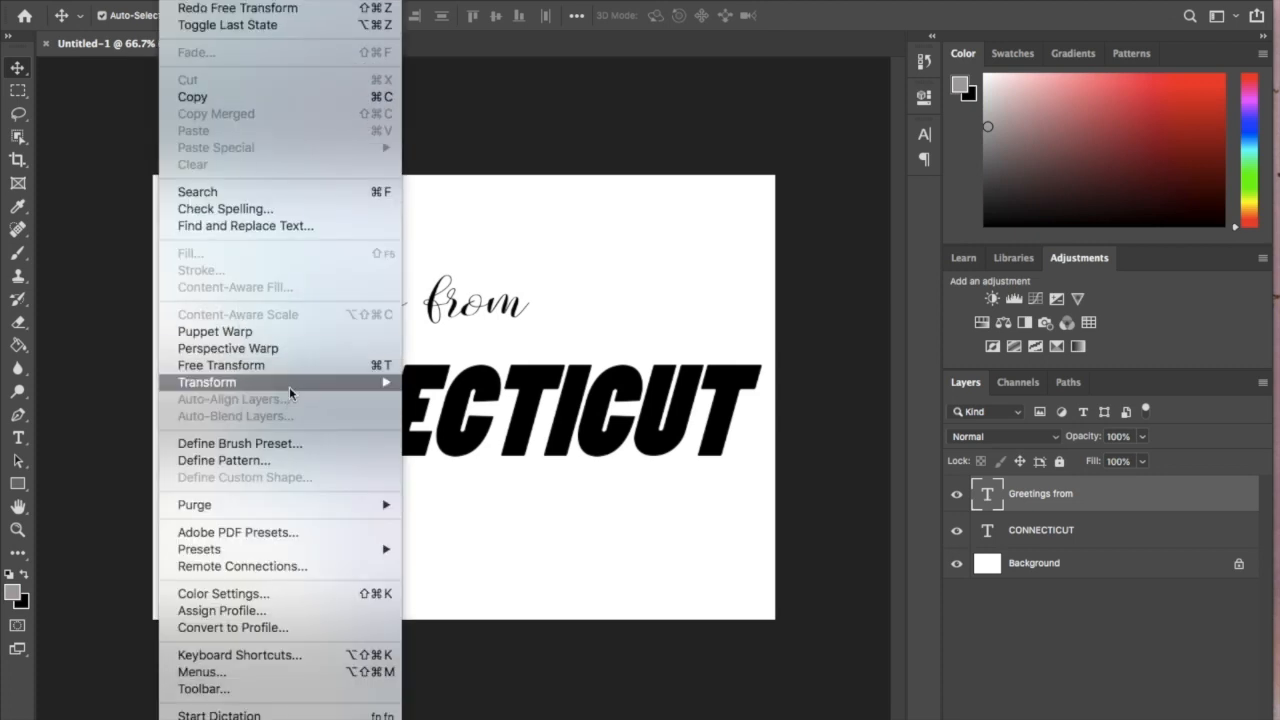
pyautogui.moveTo(289, 388)
pyautogui.click(440, 505)
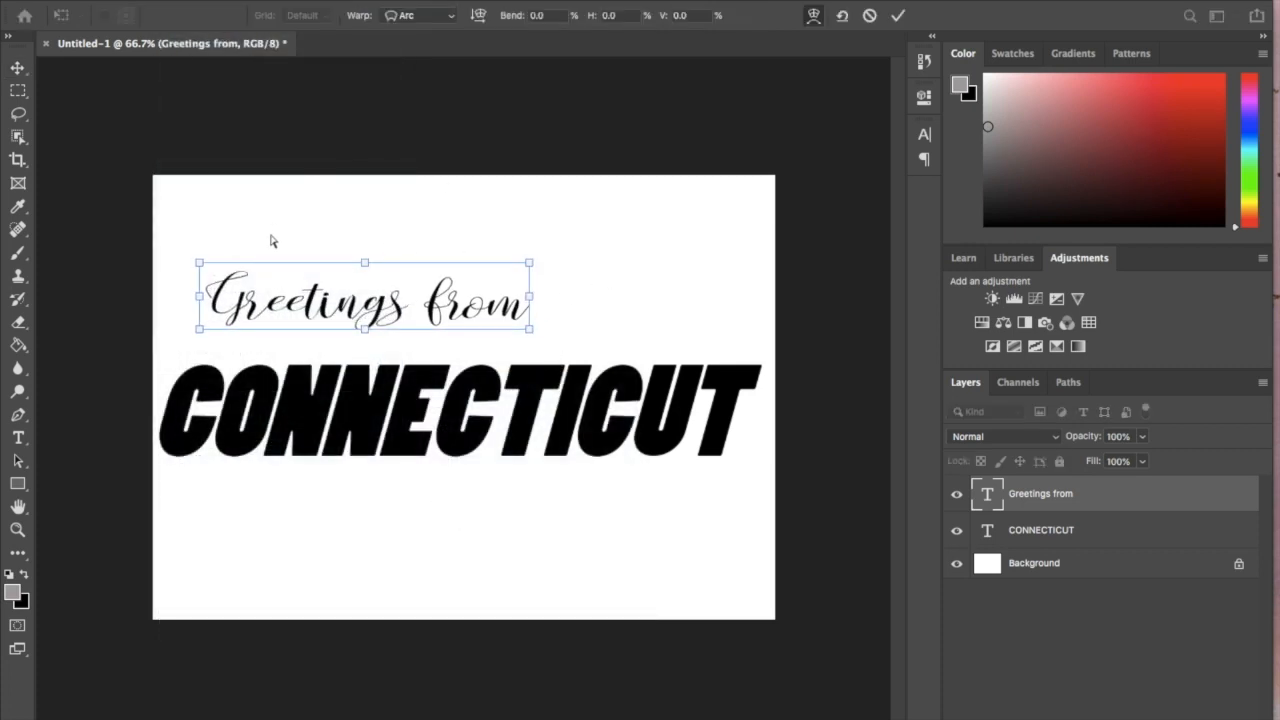
pyautogui.click(452, 18)
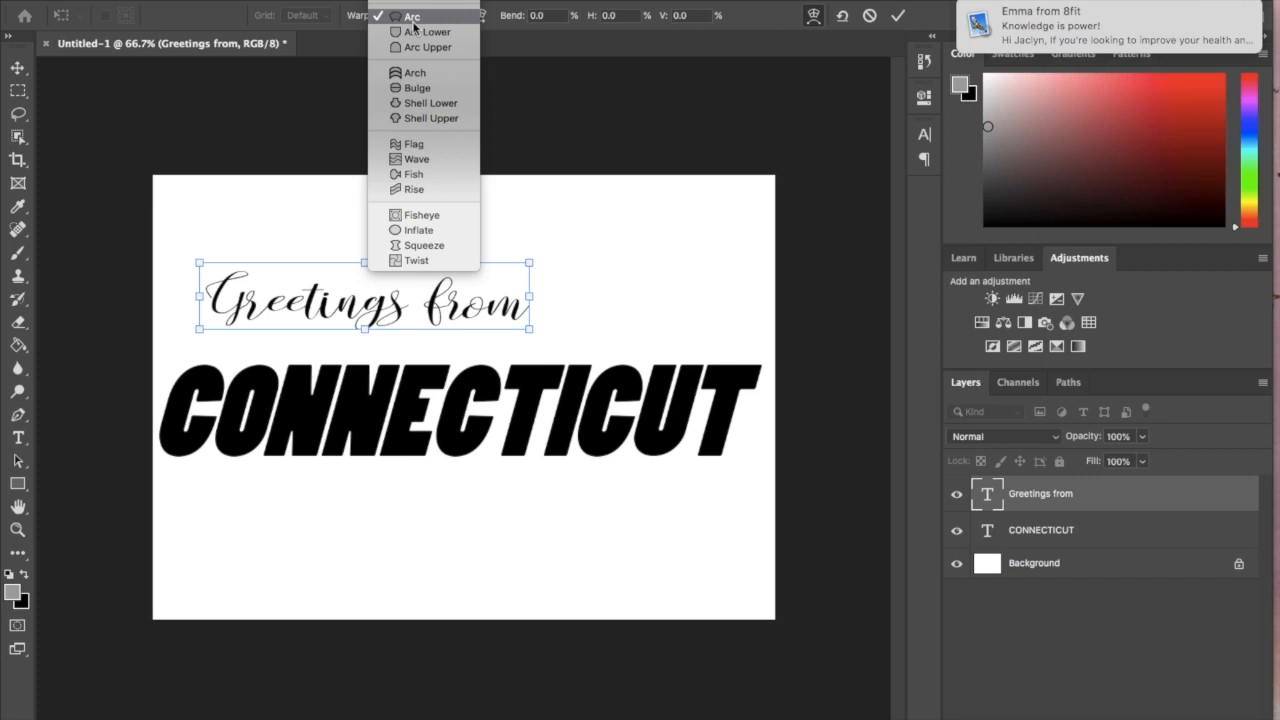
pyautogui.click(413, 19)
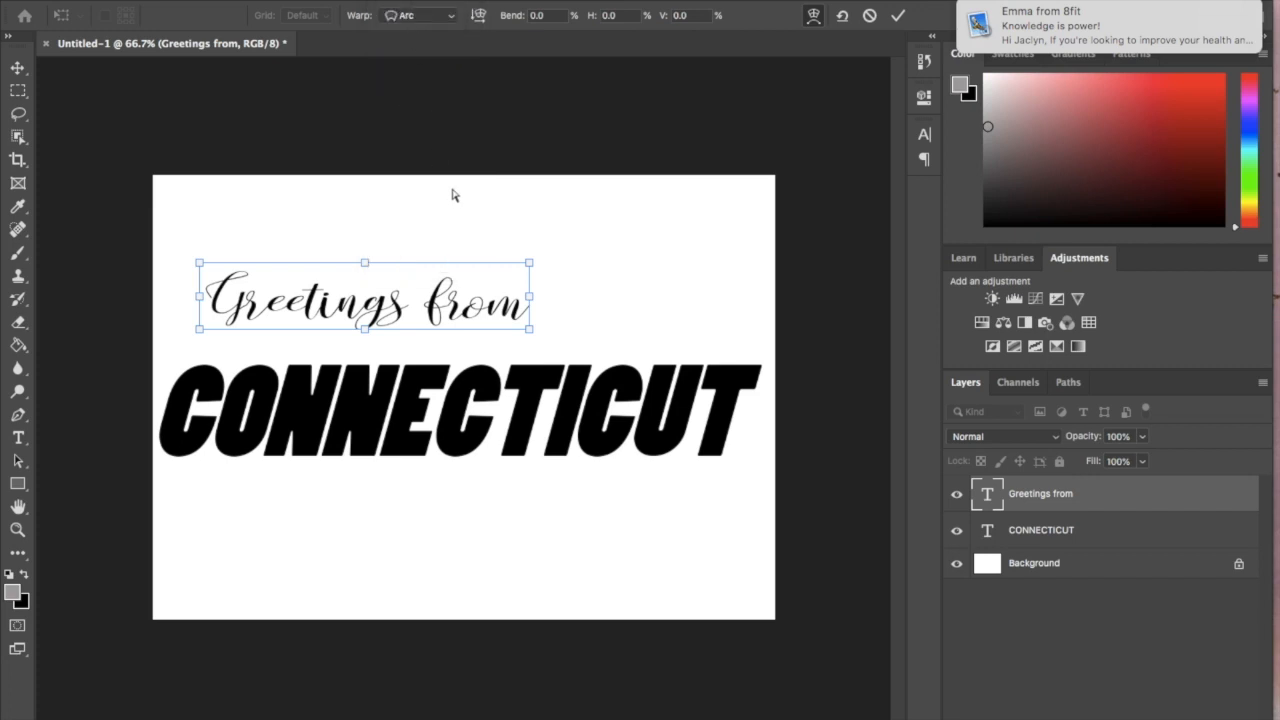
pyautogui.click(452, 19)
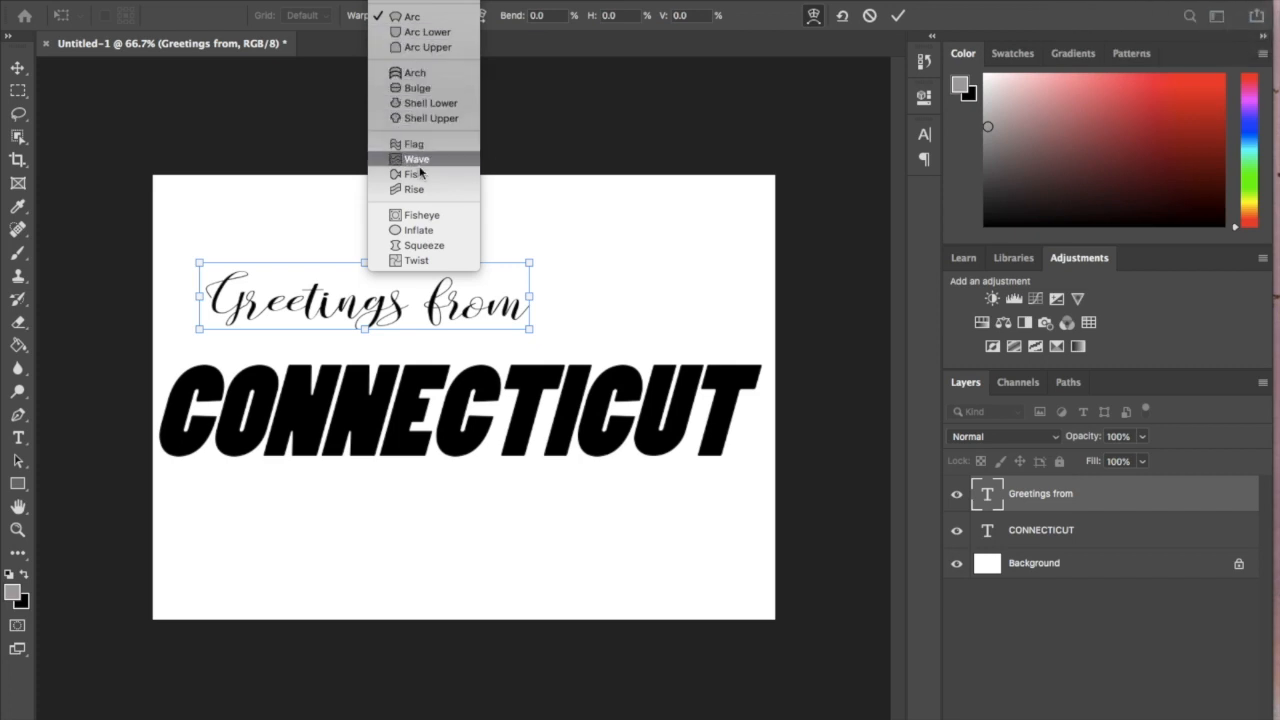
pyautogui.click(428, 18)
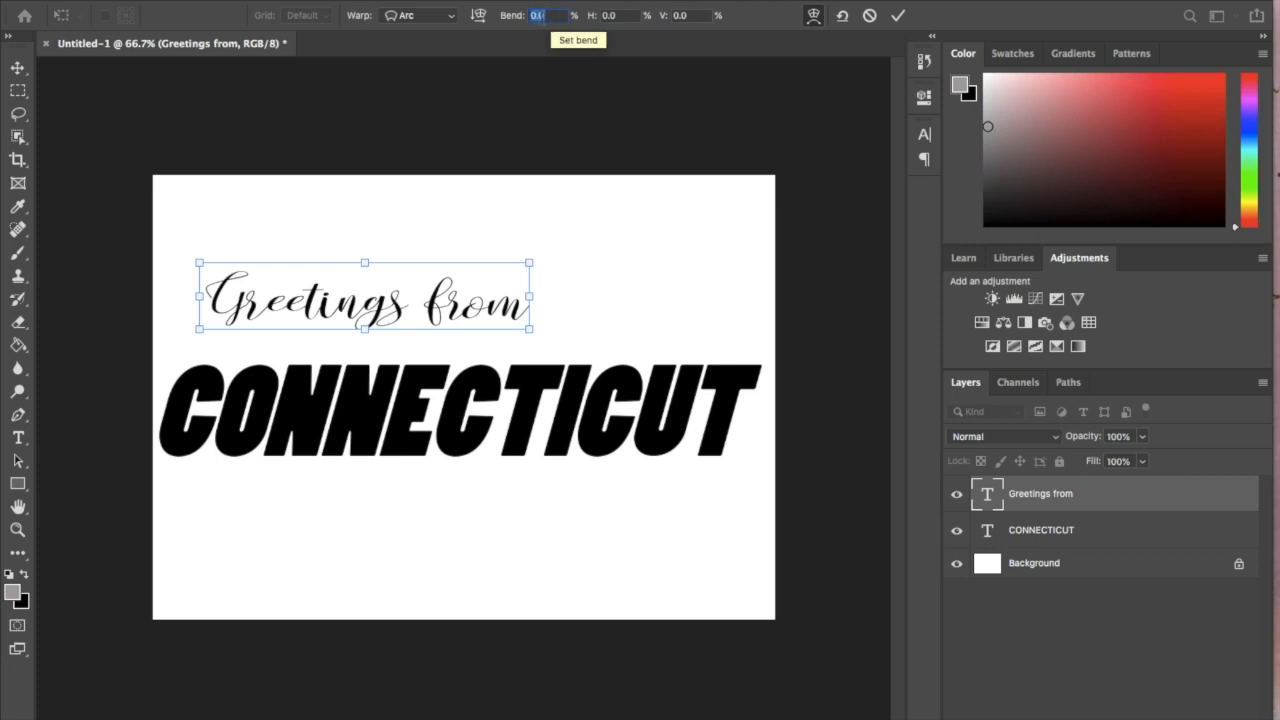
pyautogui.write('10')
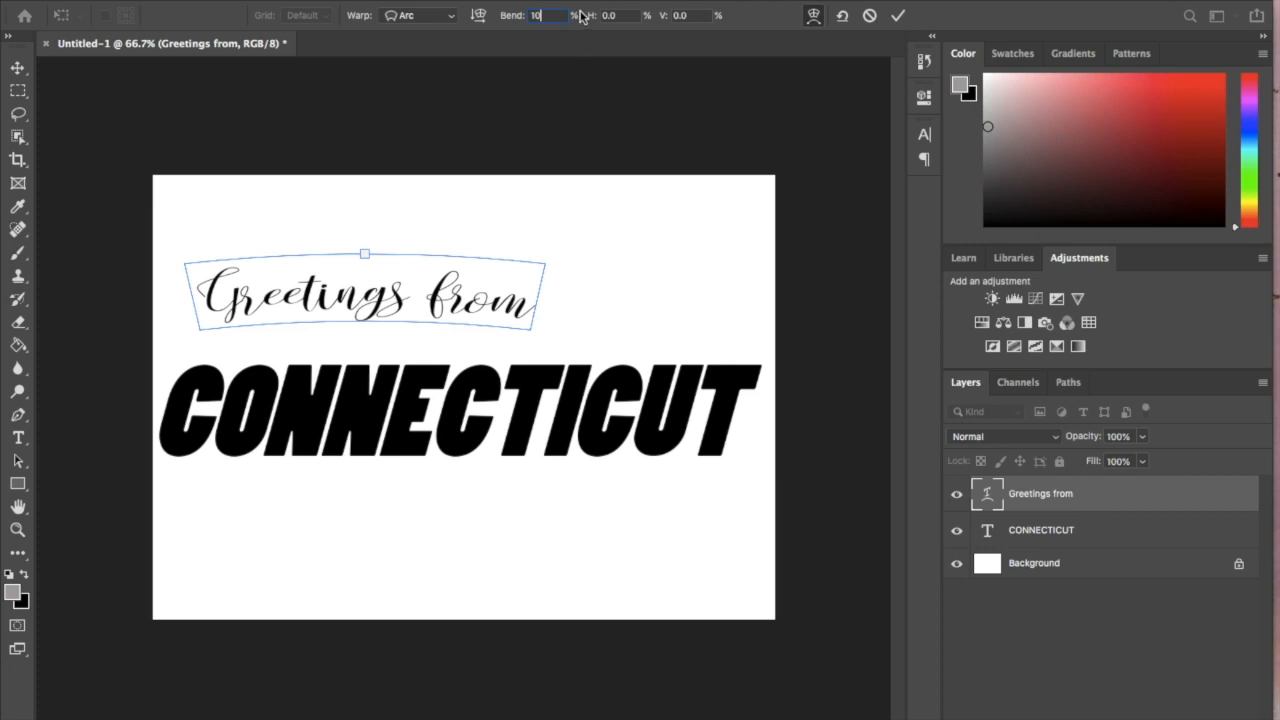
# Try bend values of 20% and 30% on the greeting's Arc warp and return the bend to 10%.
pyautogui.click(535, 15)
pyautogui.write('20')
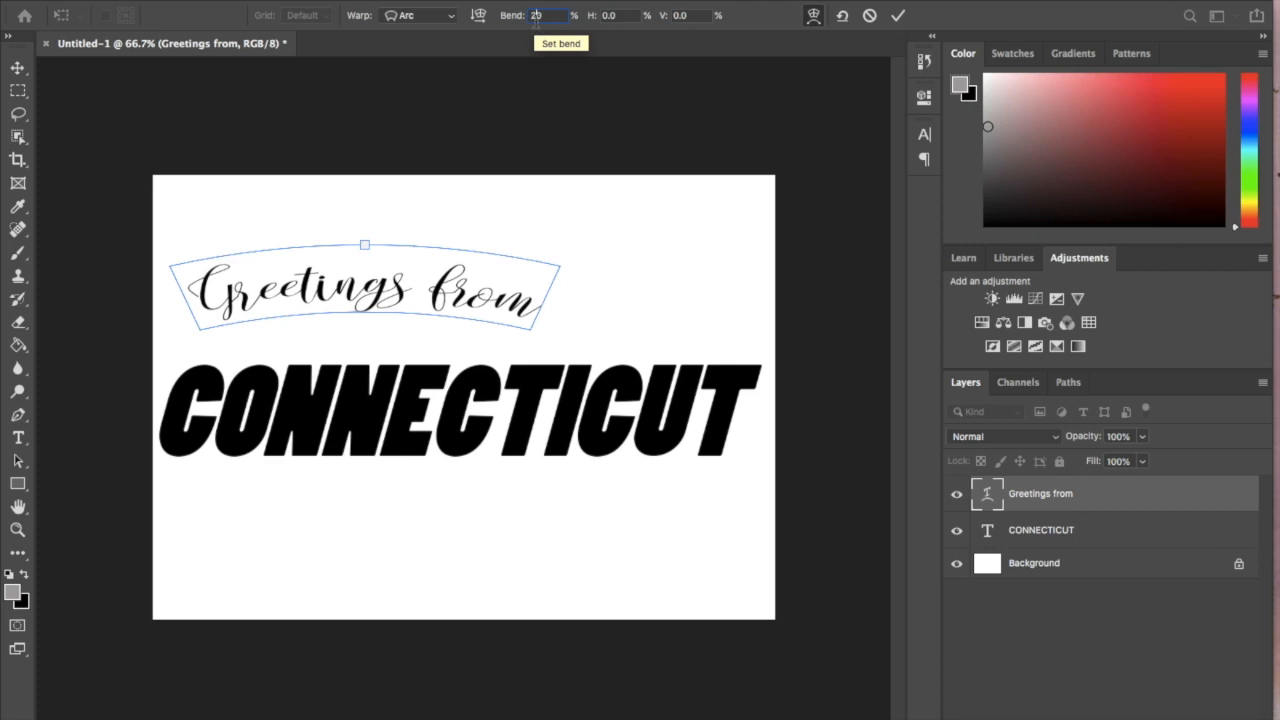
pyautogui.moveTo(536, 16); pyautogui.dragTo(530, 16)
pyautogui.write('3')
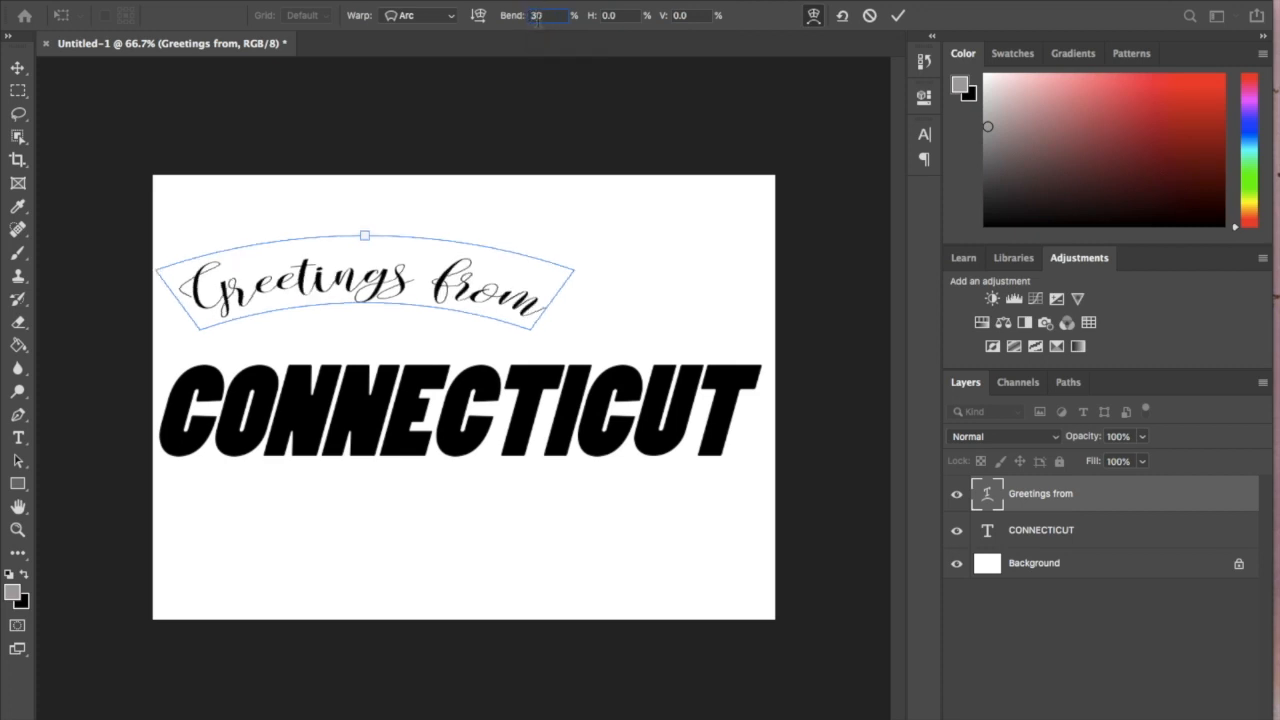
pyautogui.press('BackSpace')
pyautogui.write('10.0')
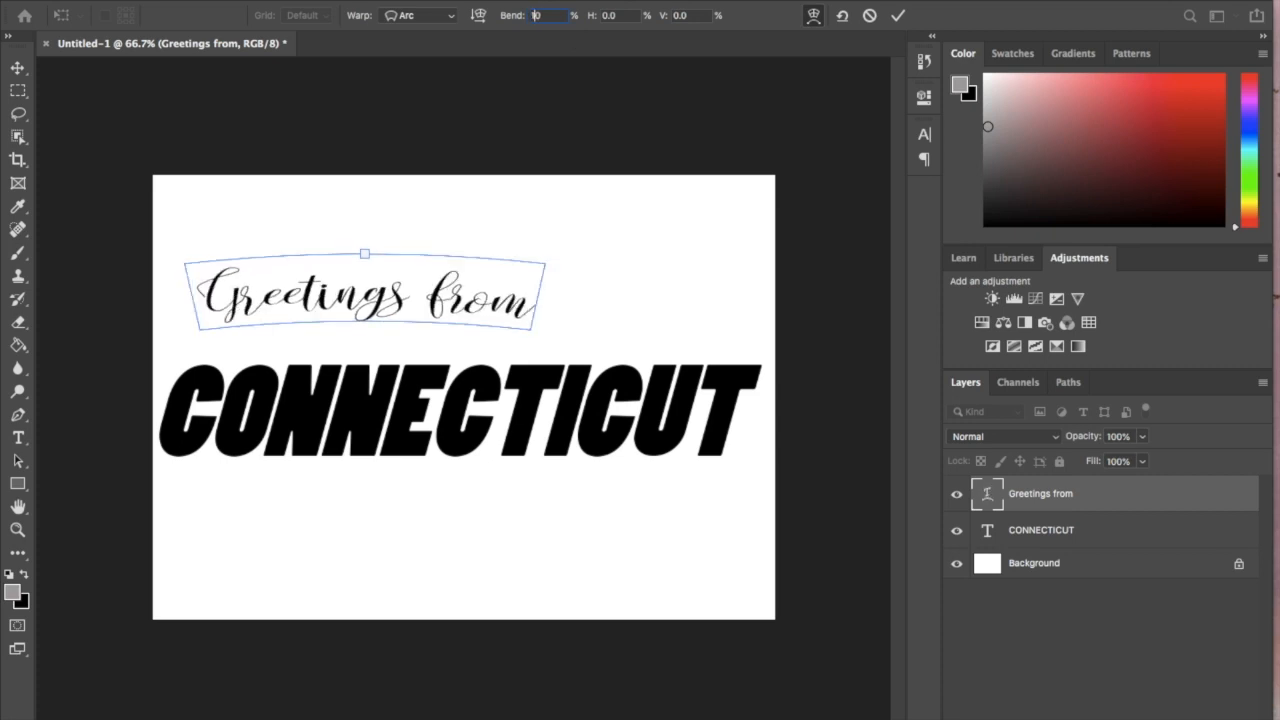
# Apply the warp and move the "Greetings from" text slightly up and to the left on the canvas.
pyautogui.click(18, 90)
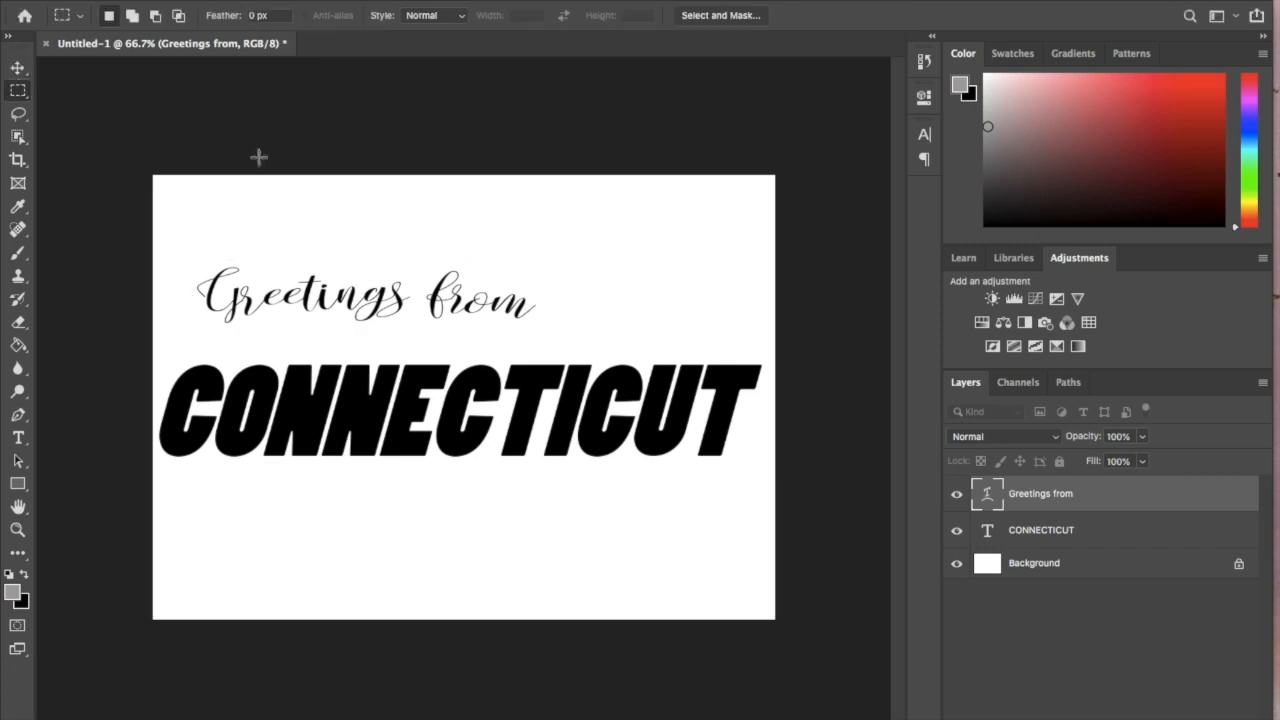
pyautogui.click(18, 67)
pyautogui.moveTo(350, 282); pyautogui.dragTo(330, 252)
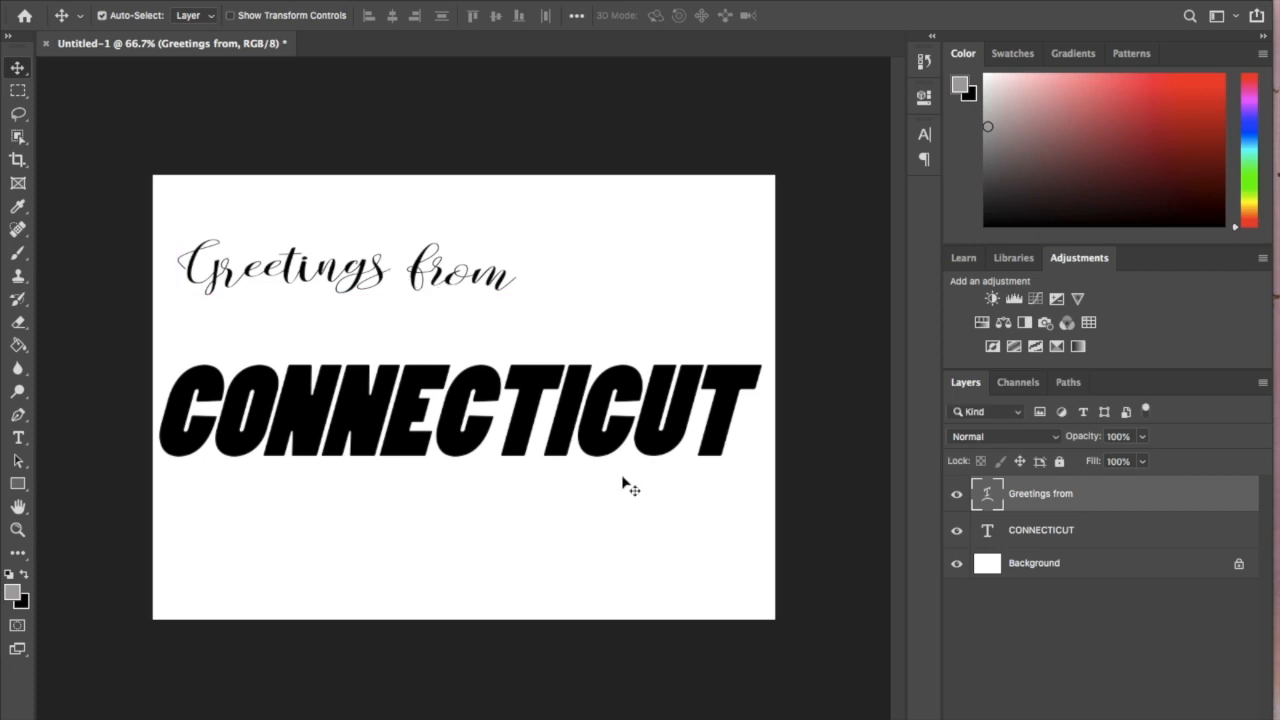
# Add a Stroke effect to the CONNECTICUT layer and set its colour to pure red (ff0000).
pyautogui.click(1030, 533)
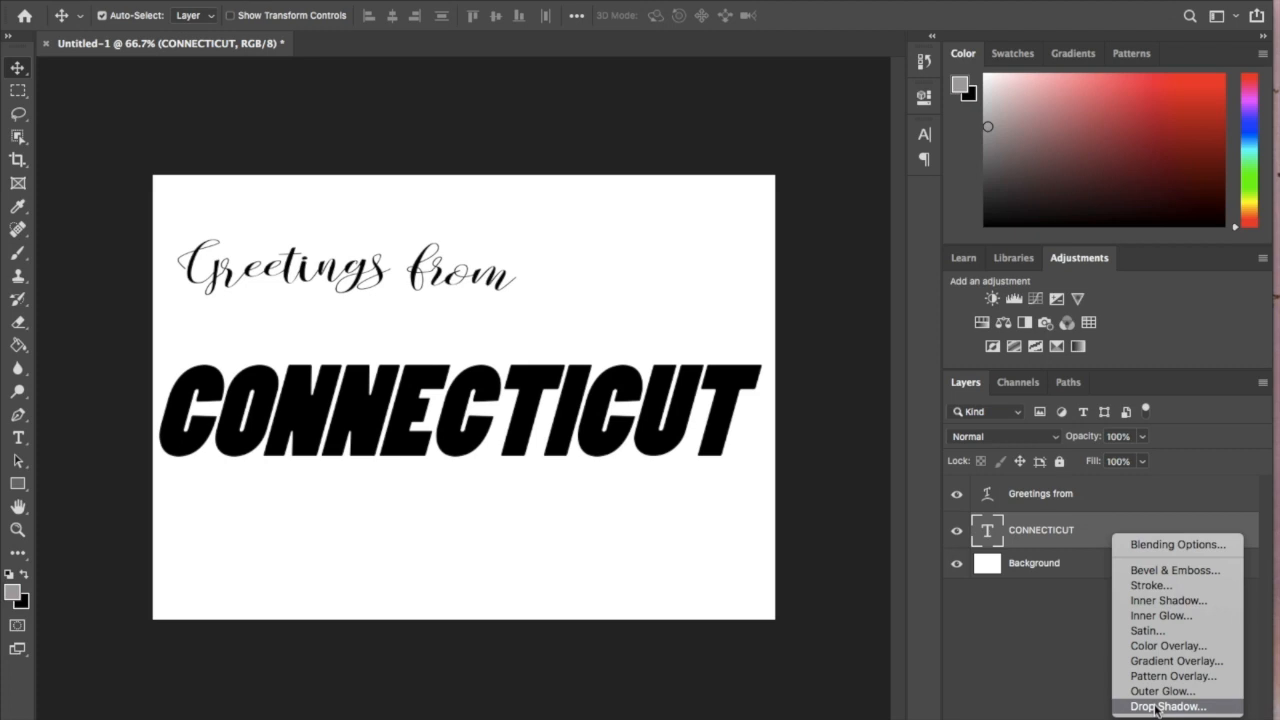
pyautogui.click(1171, 585)
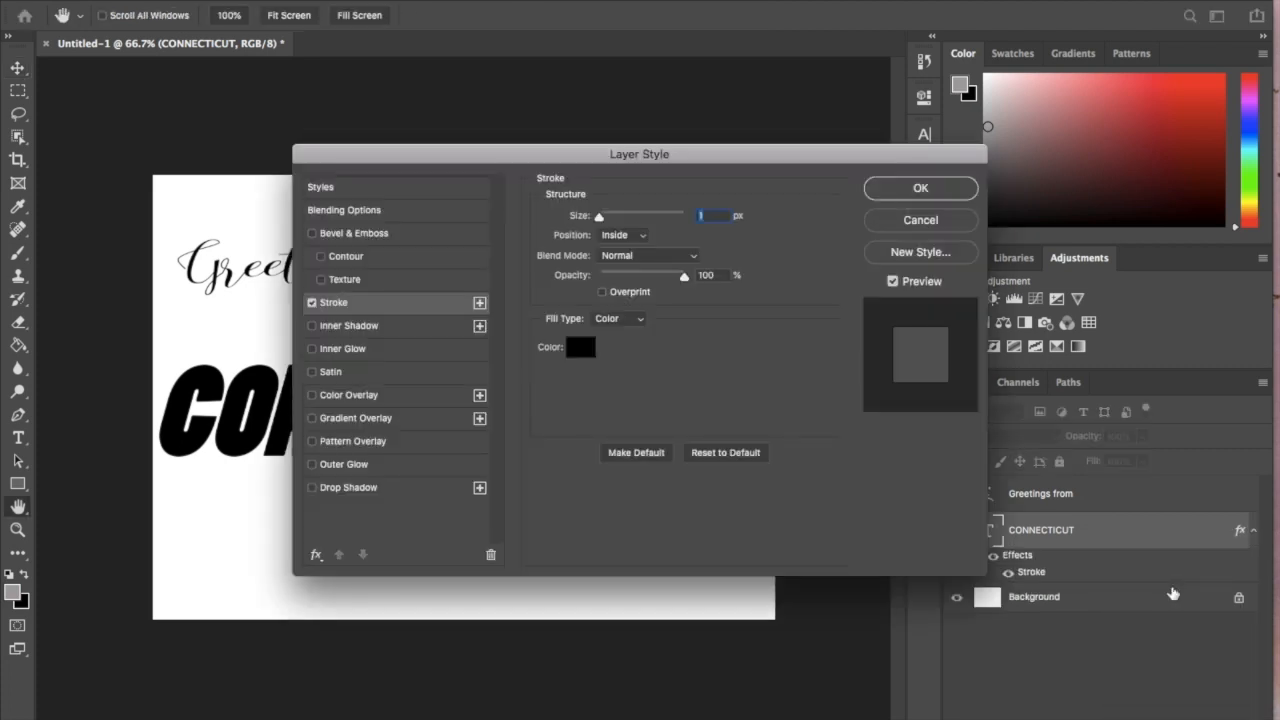
pyautogui.moveTo(684, 160); pyautogui.dragTo(963, 20)
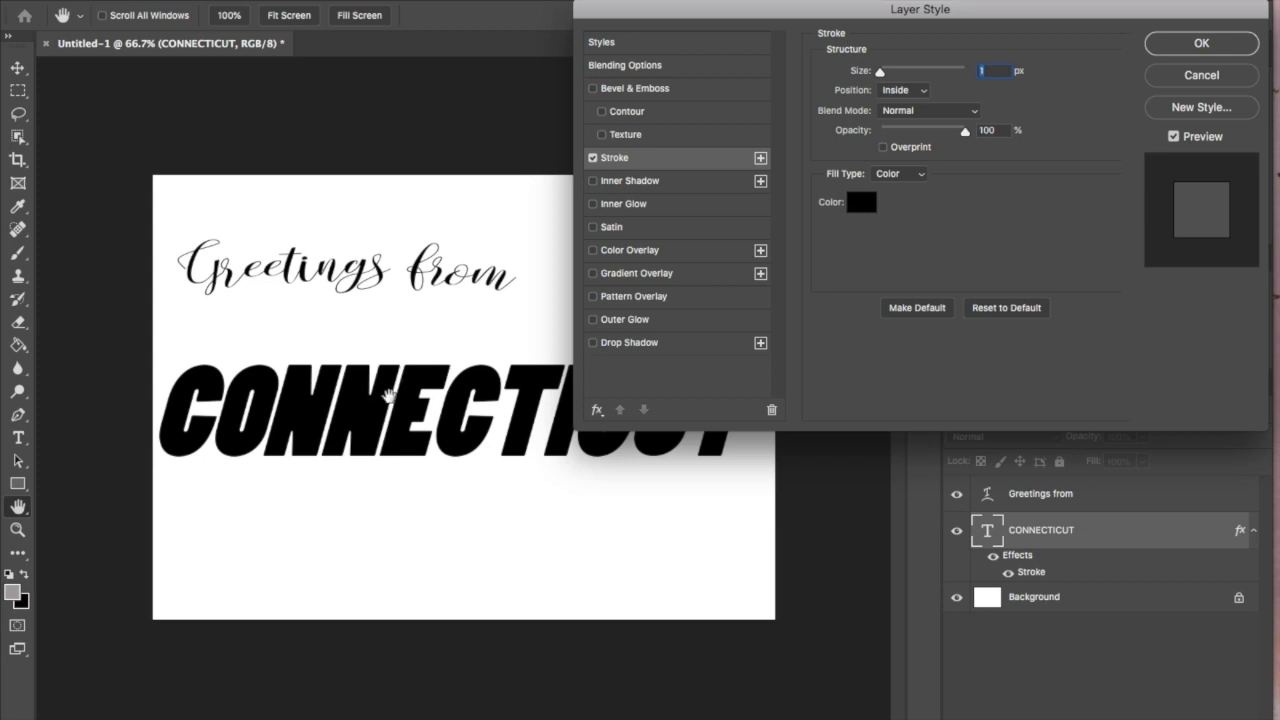
pyautogui.click(860, 205)
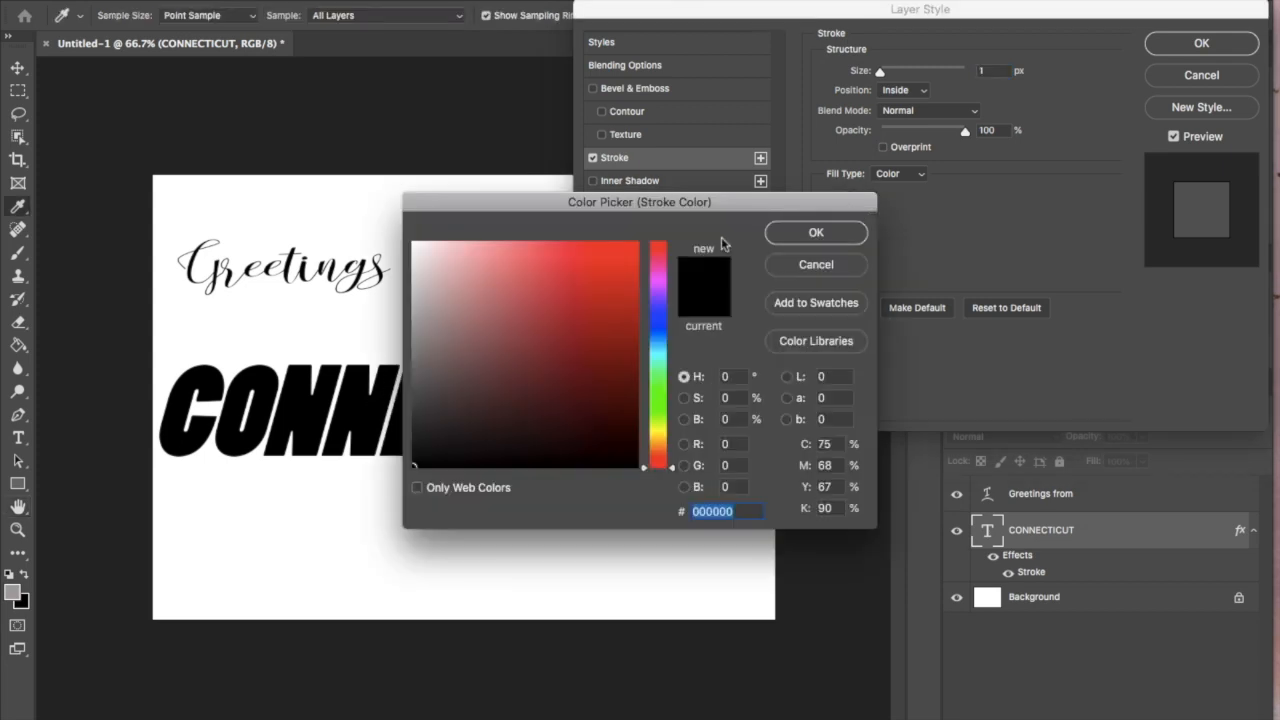
pyautogui.moveTo(623, 251); pyautogui.dragTo(634, 229)
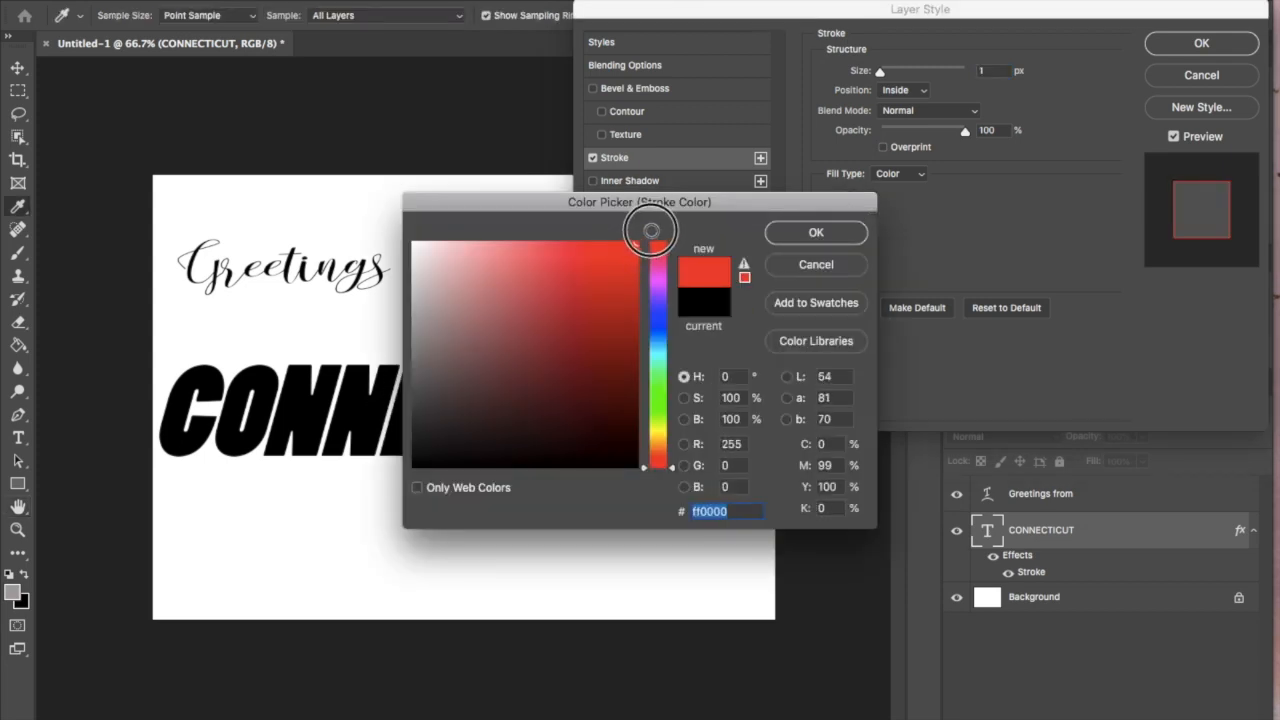
pyautogui.click(801, 233)
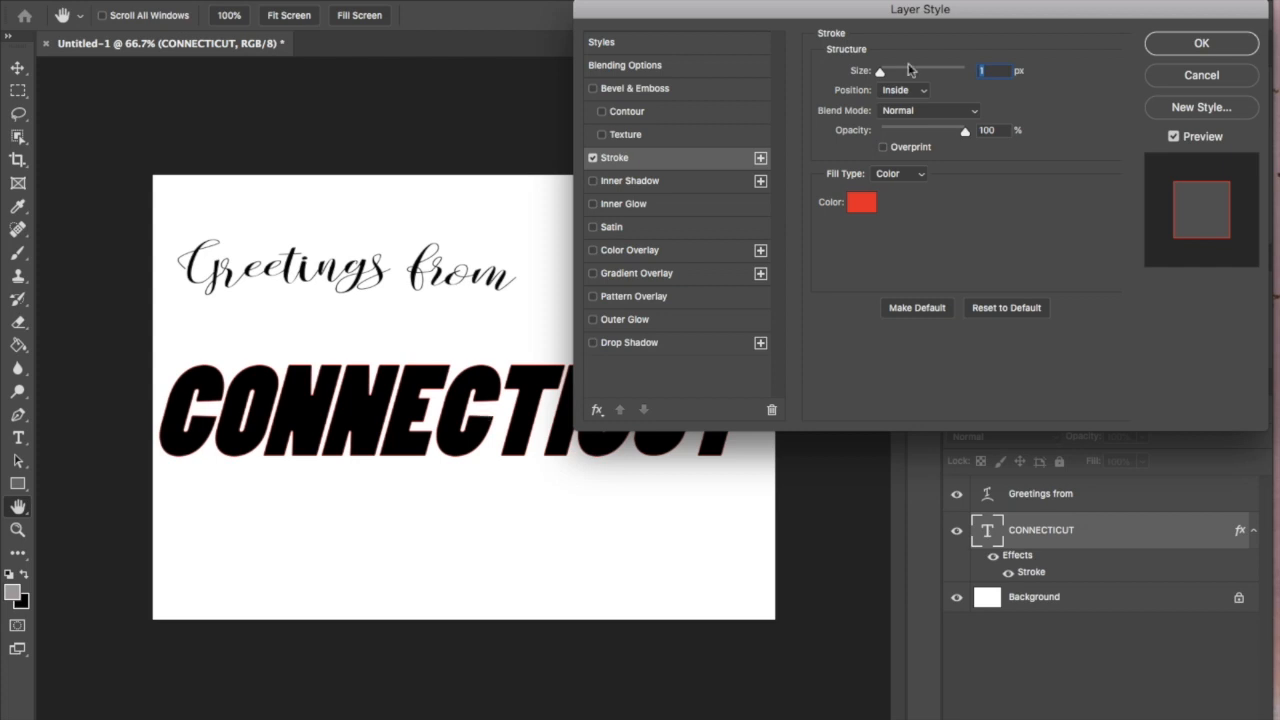
# Set the red stroke's size to 5 px and apply the layer style.
pyautogui.moveTo(880, 72); pyautogui.dragTo(889, 73)
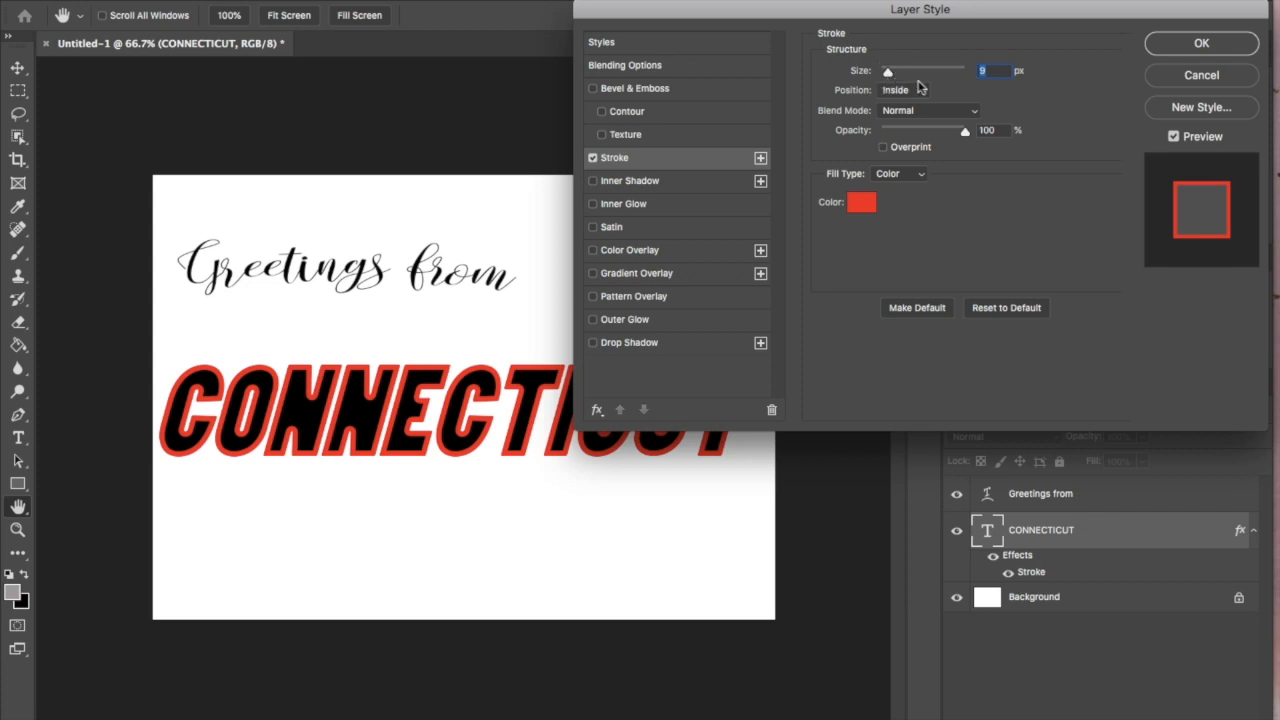
pyautogui.write('5')
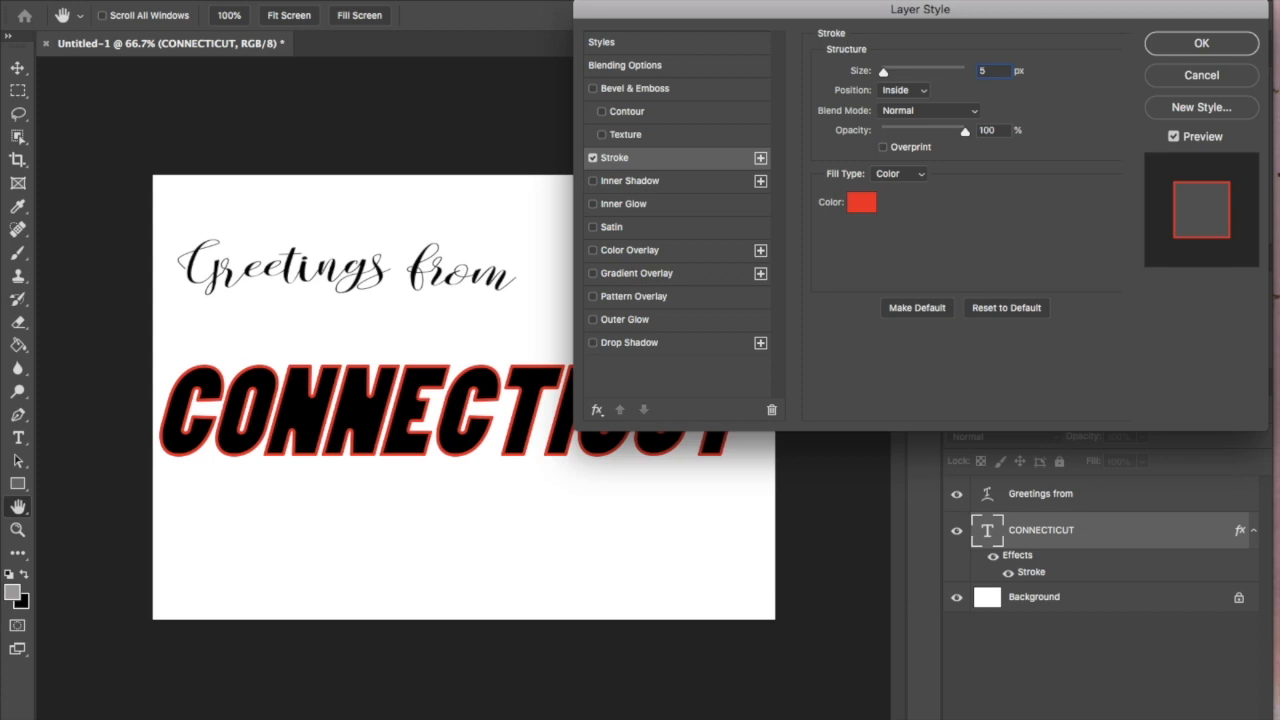
pyautogui.press('Return')
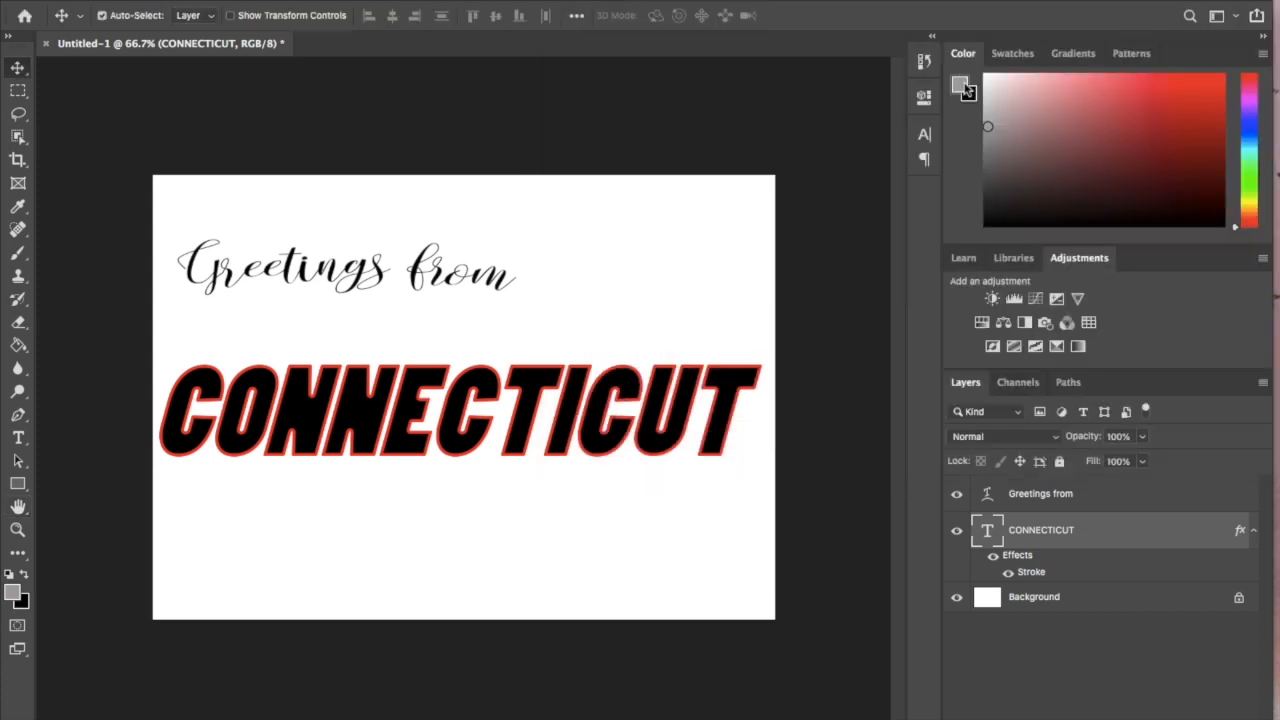
# Reopen the CONNECTICUT layer's stroke settings and set the stroke position to Outside.
pyautogui.doubleClick(1019, 558)
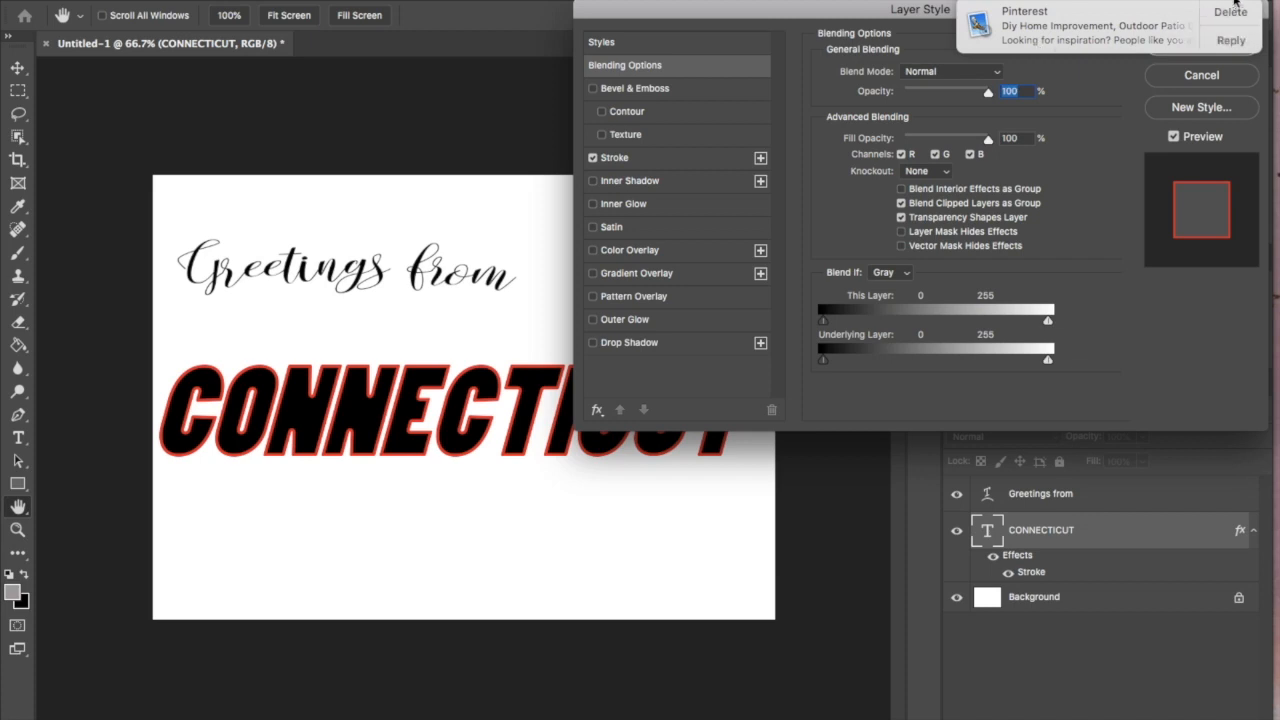
pyautogui.moveTo(1137, 9)
pyautogui.mouseDown()
pyautogui.moveTo(1110, 12)
pyautogui.moveTo(1133, 9)
pyautogui.mouseUp()
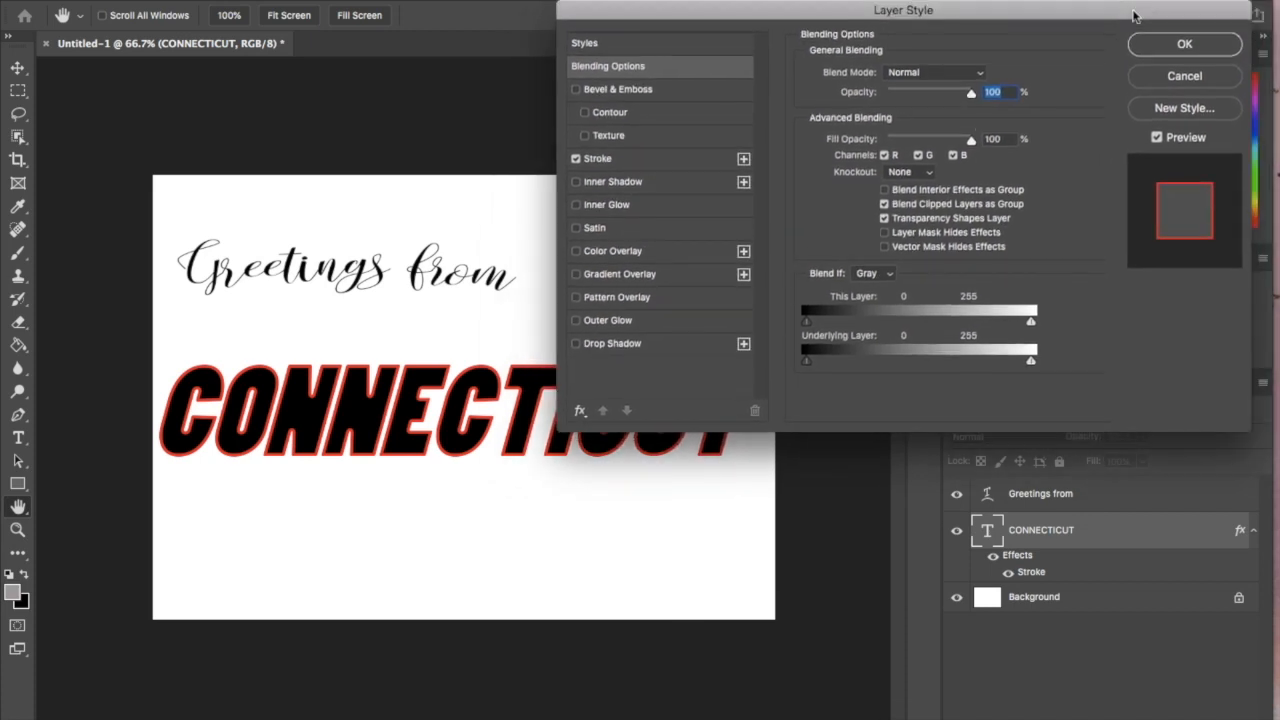
pyautogui.click(612, 164)
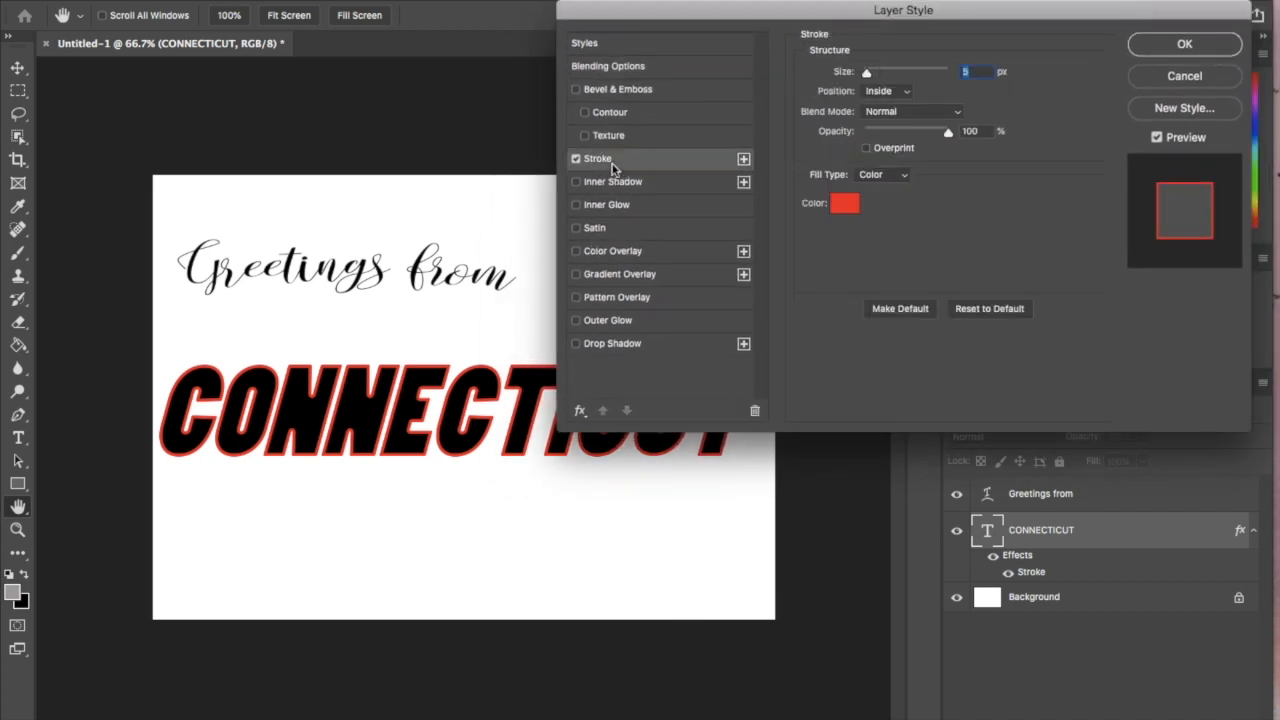
pyautogui.click(908, 96)
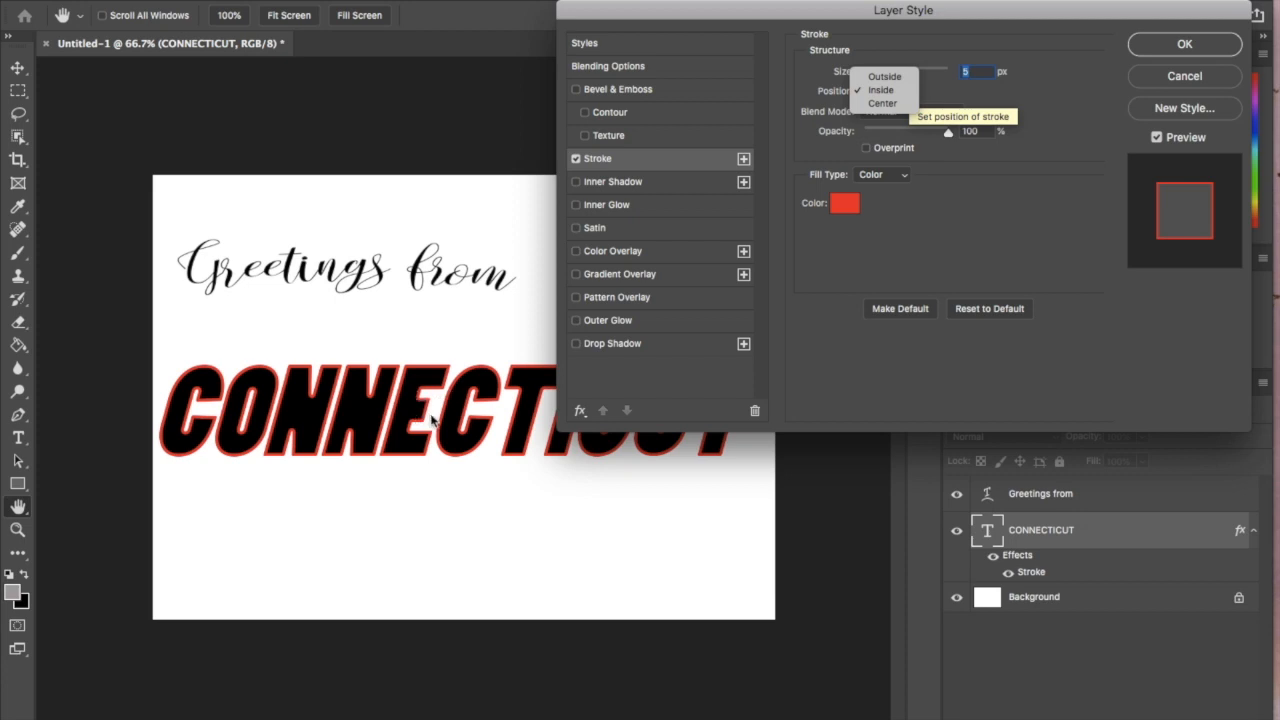
pyautogui.click(889, 81)
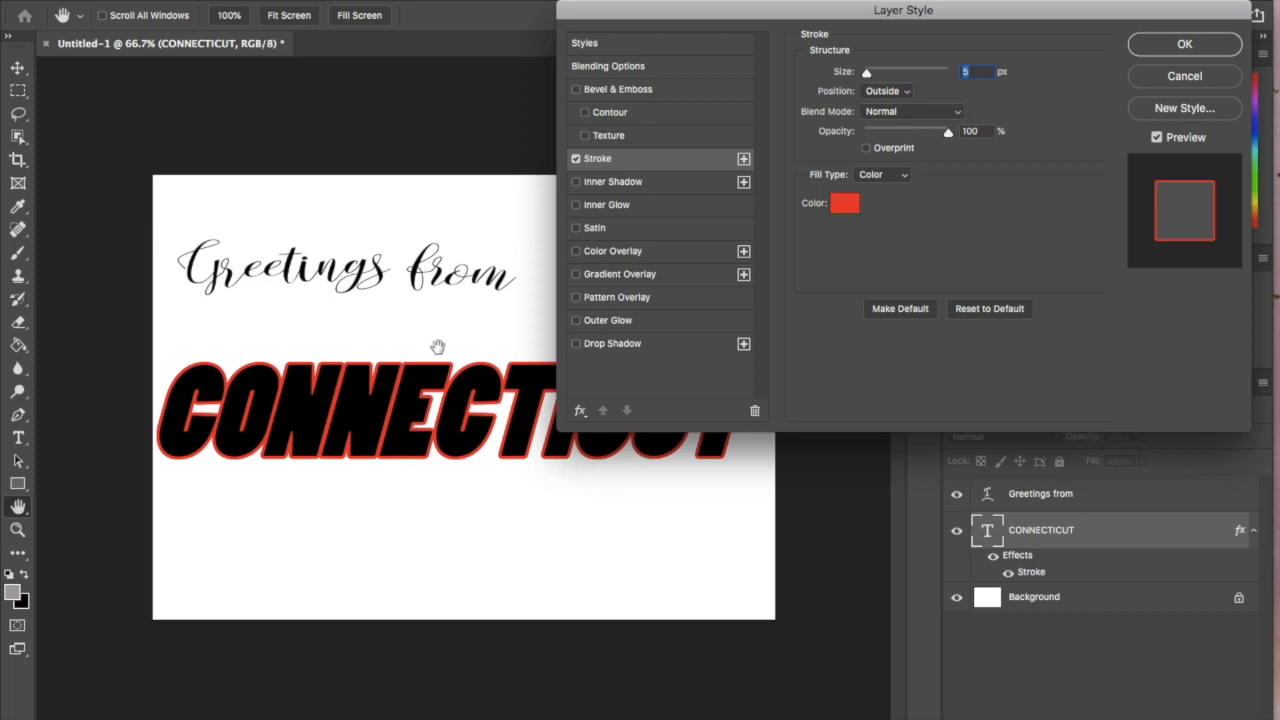
# Compare the Center, Inside and Outside stroke positions on the CONNECTICUT text, ending on Outside.
pyautogui.click(903, 95)
pyautogui.click(900, 121)
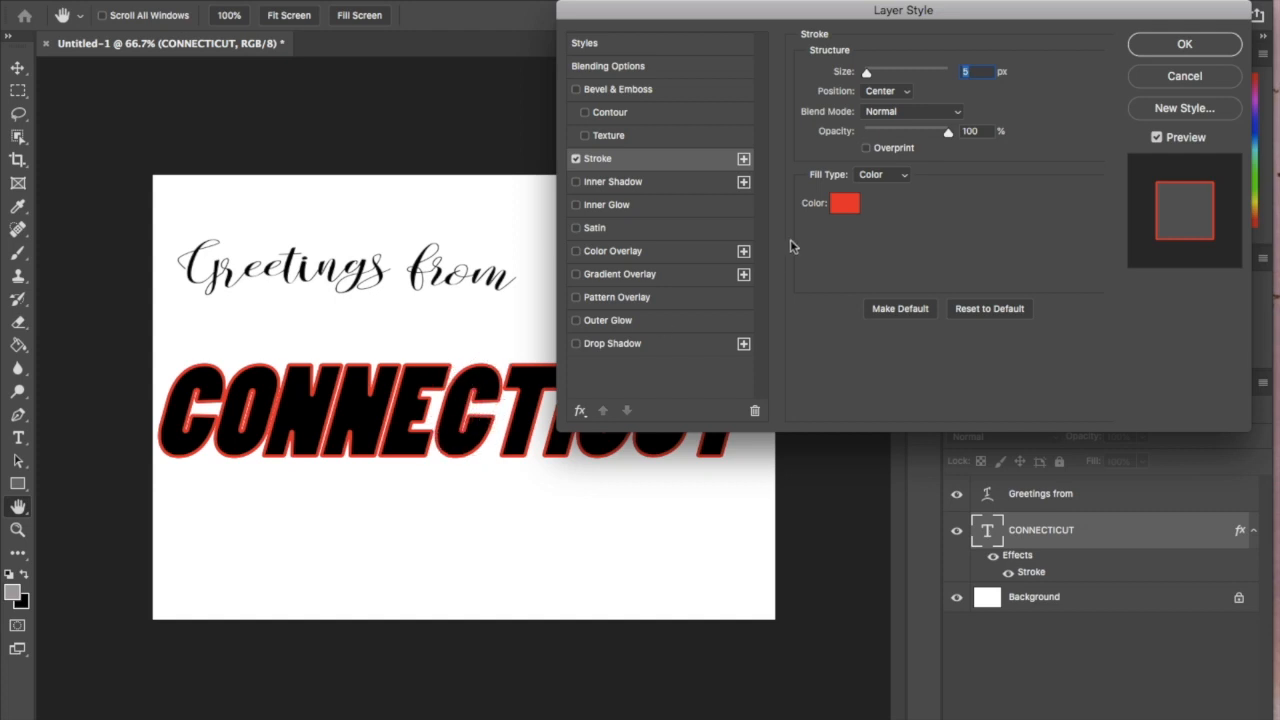
pyautogui.click(893, 91)
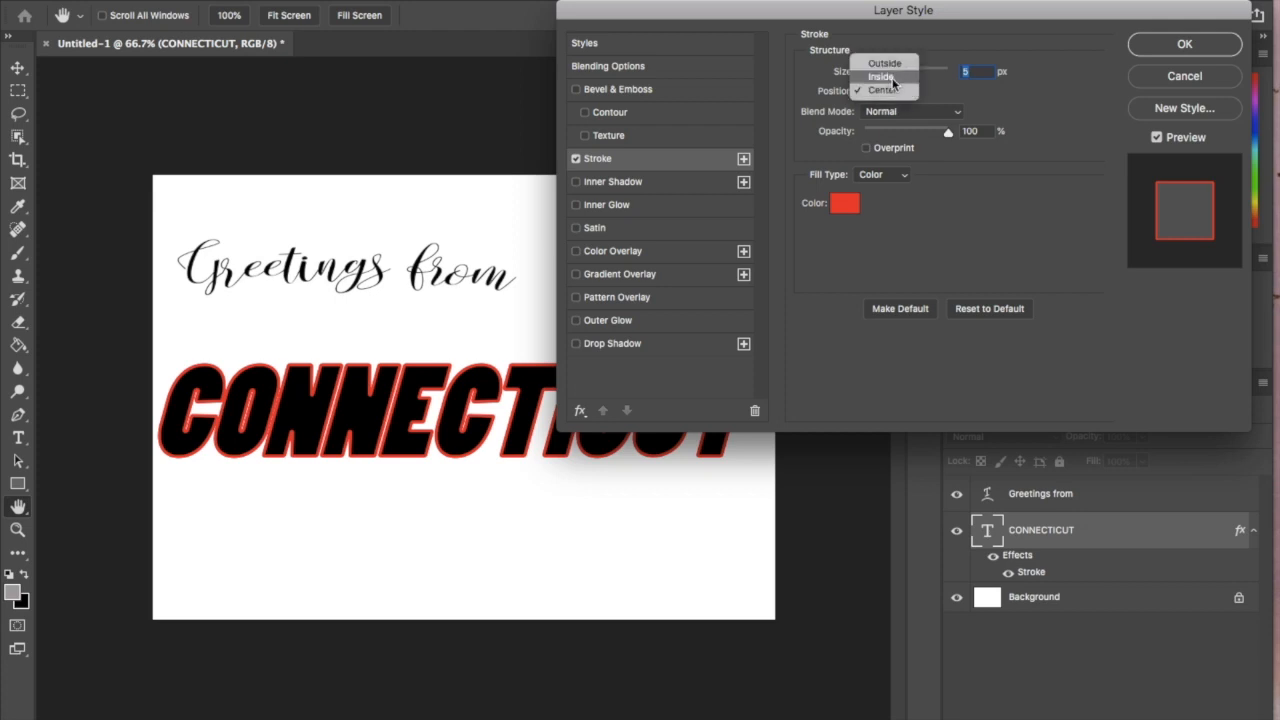
pyautogui.click(893, 79)
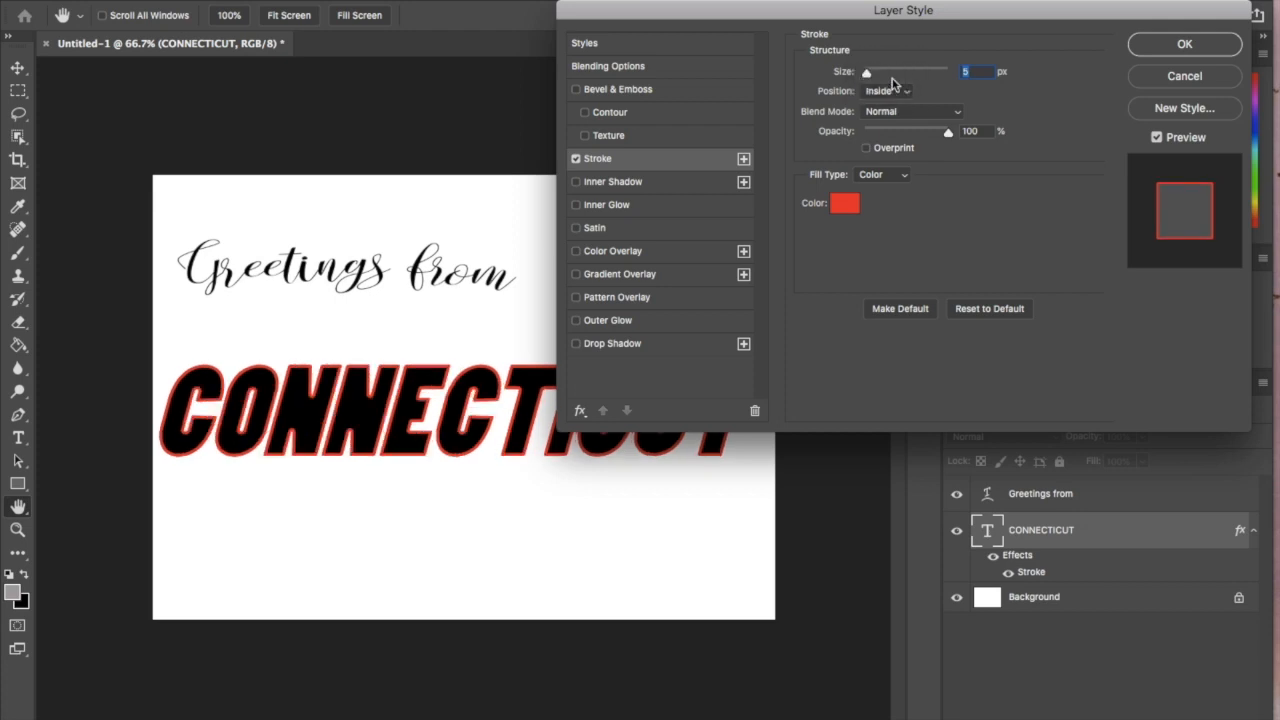
pyautogui.click(892, 88)
pyautogui.click(891, 78)
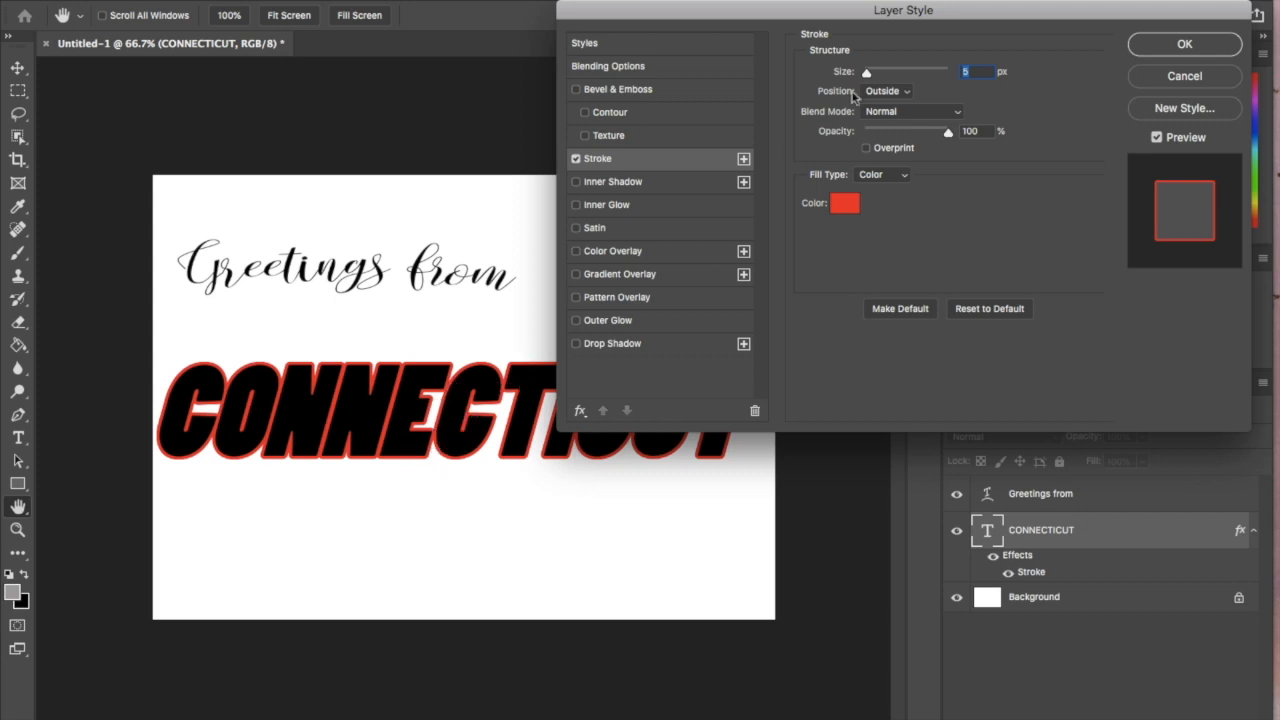
pyautogui.click(902, 91)
pyautogui.click(900, 104)
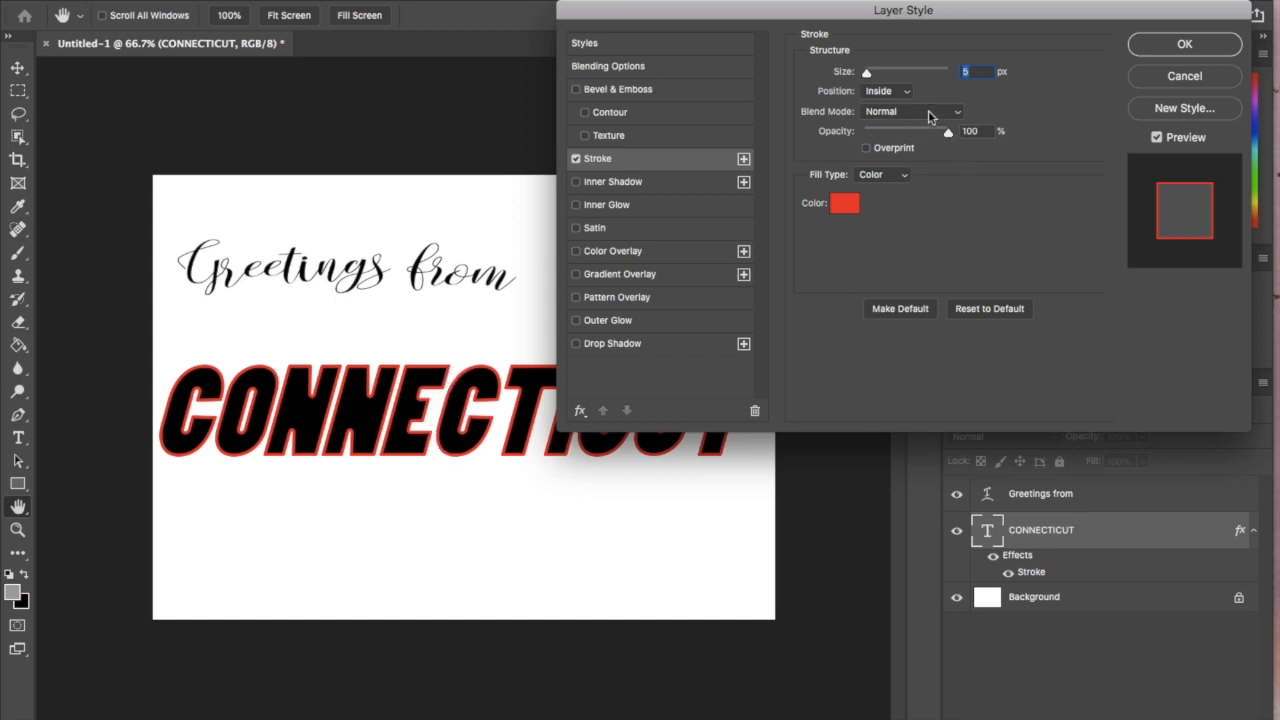
pyautogui.click(903, 93)
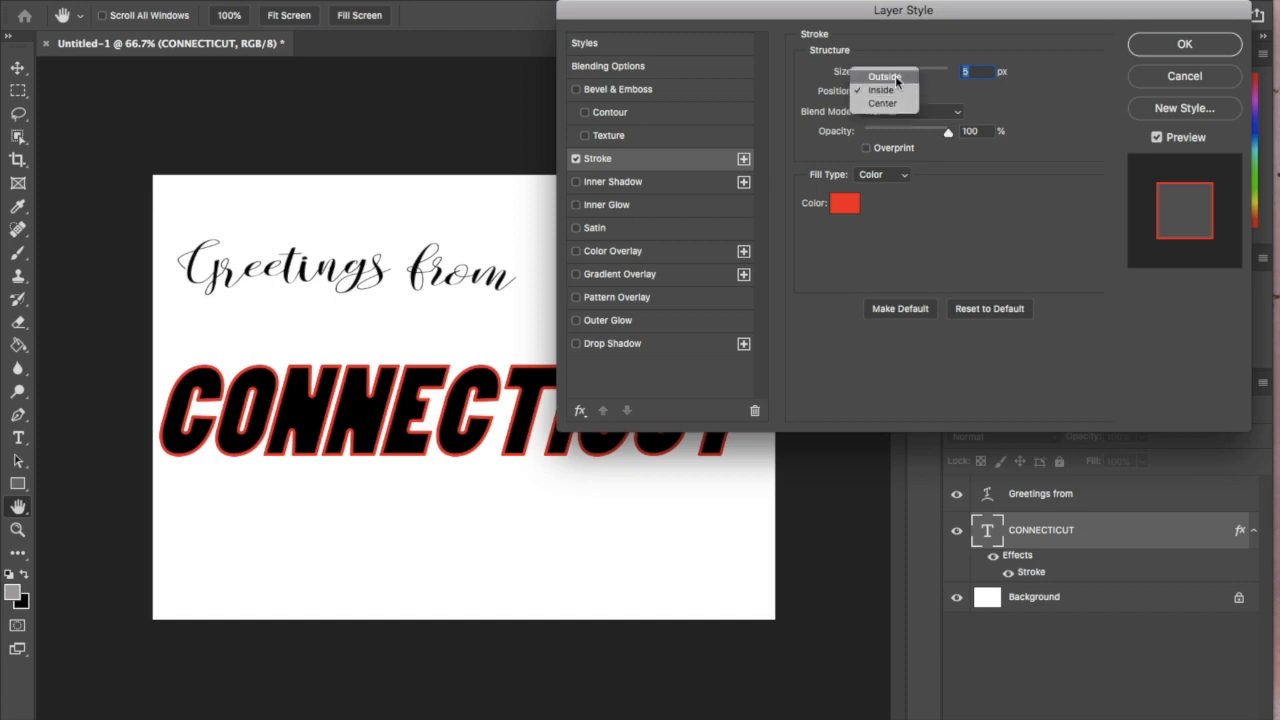
pyautogui.click(895, 76)
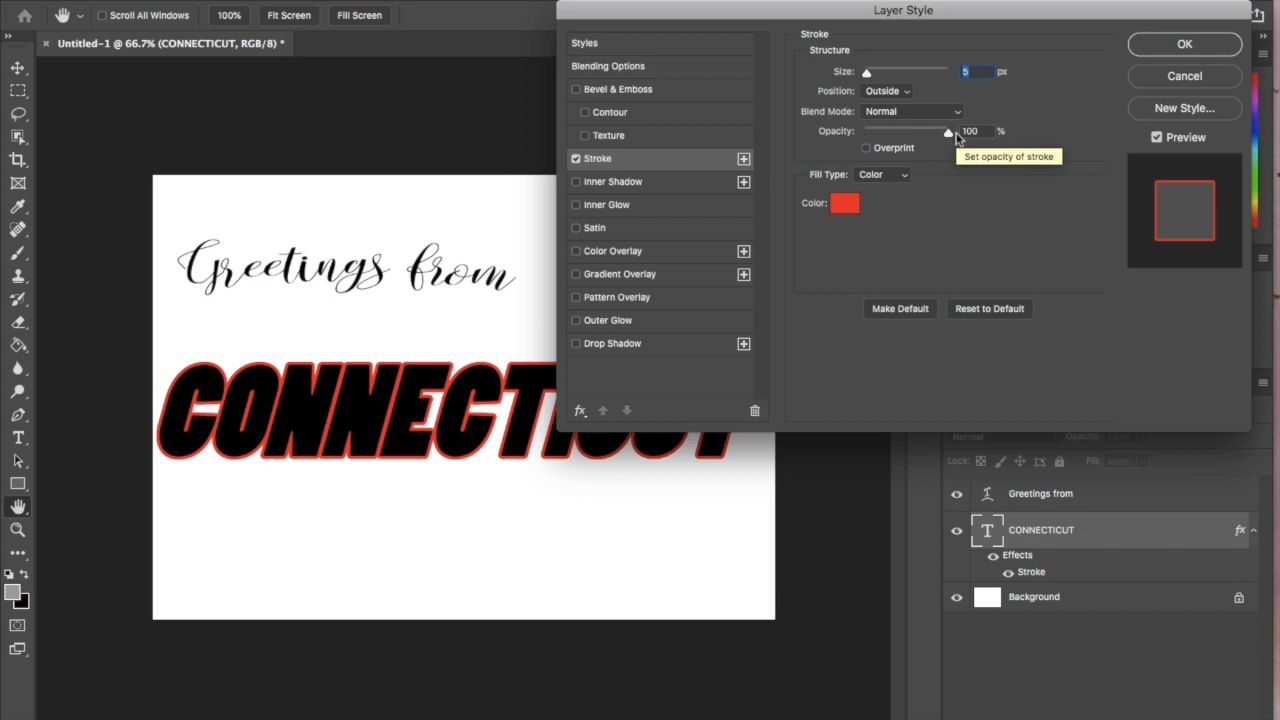
# Change the CONNECTICUT layer's stroke colour to white (ffffff) and apply the layer style.
pyautogui.click(845, 204)
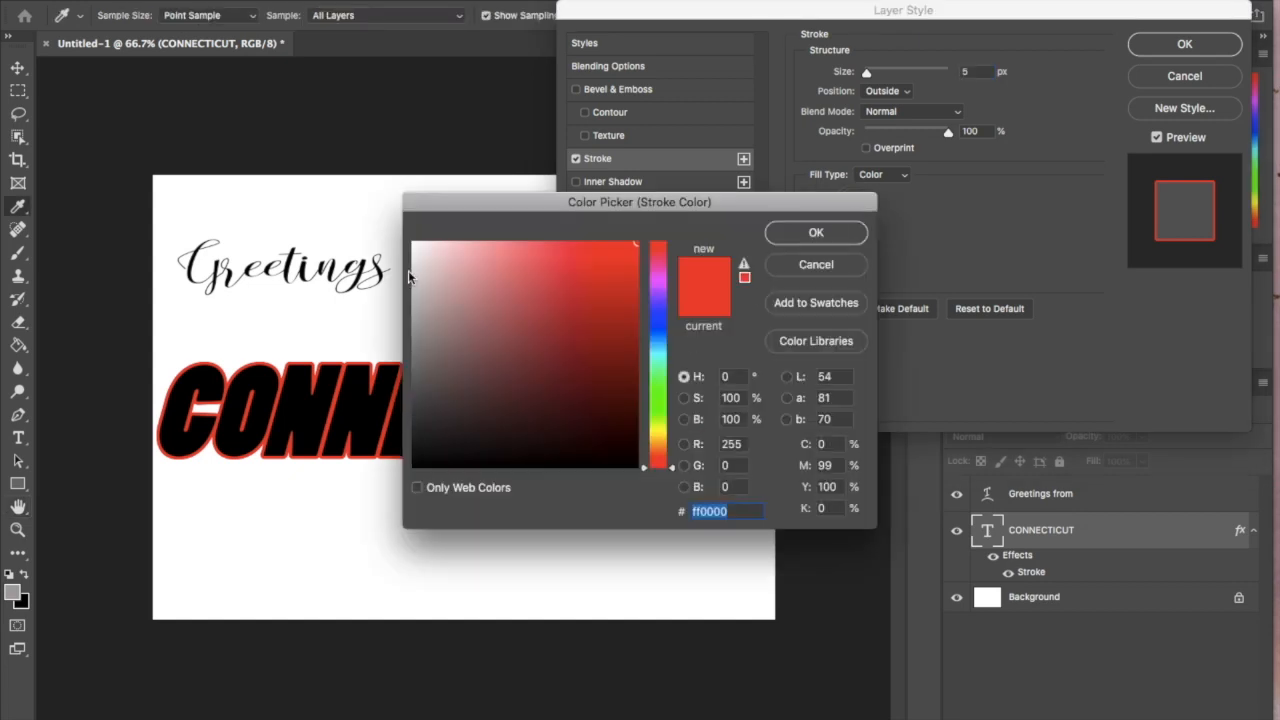
pyautogui.moveTo(416, 250); pyautogui.dragTo(405, 232)
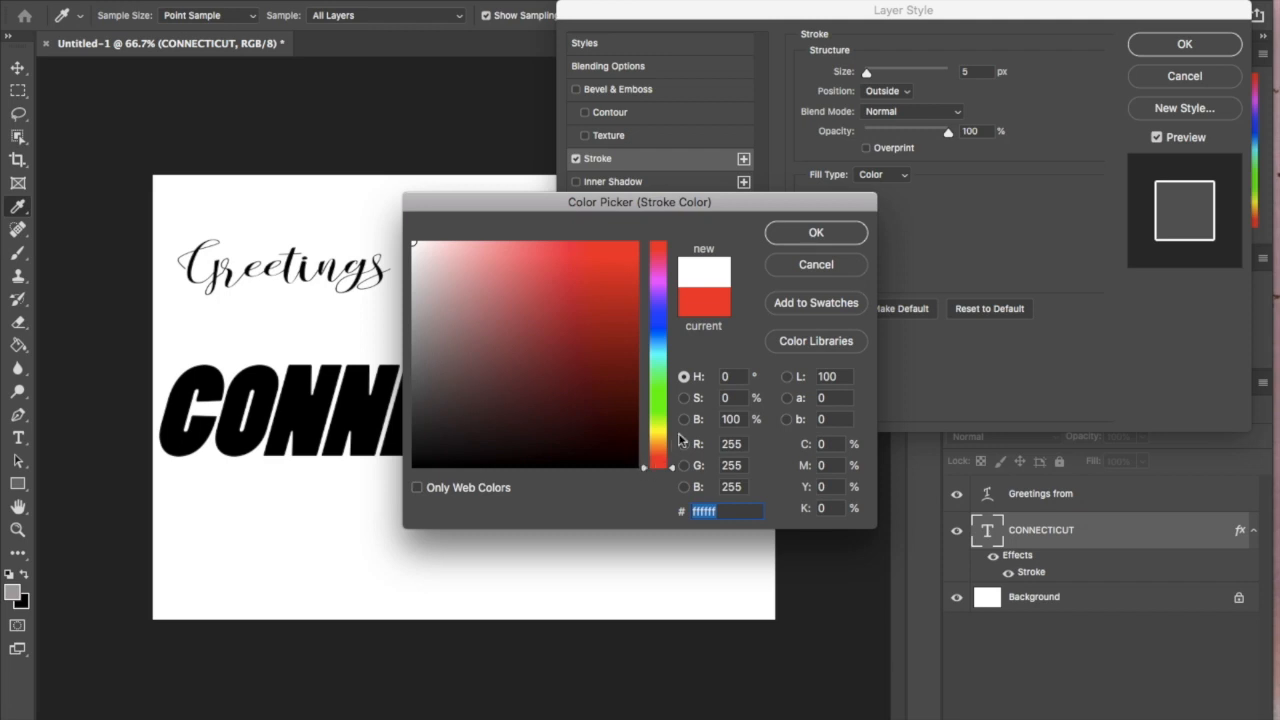
pyautogui.moveTo(661, 430); pyautogui.dragTo(657, 422)
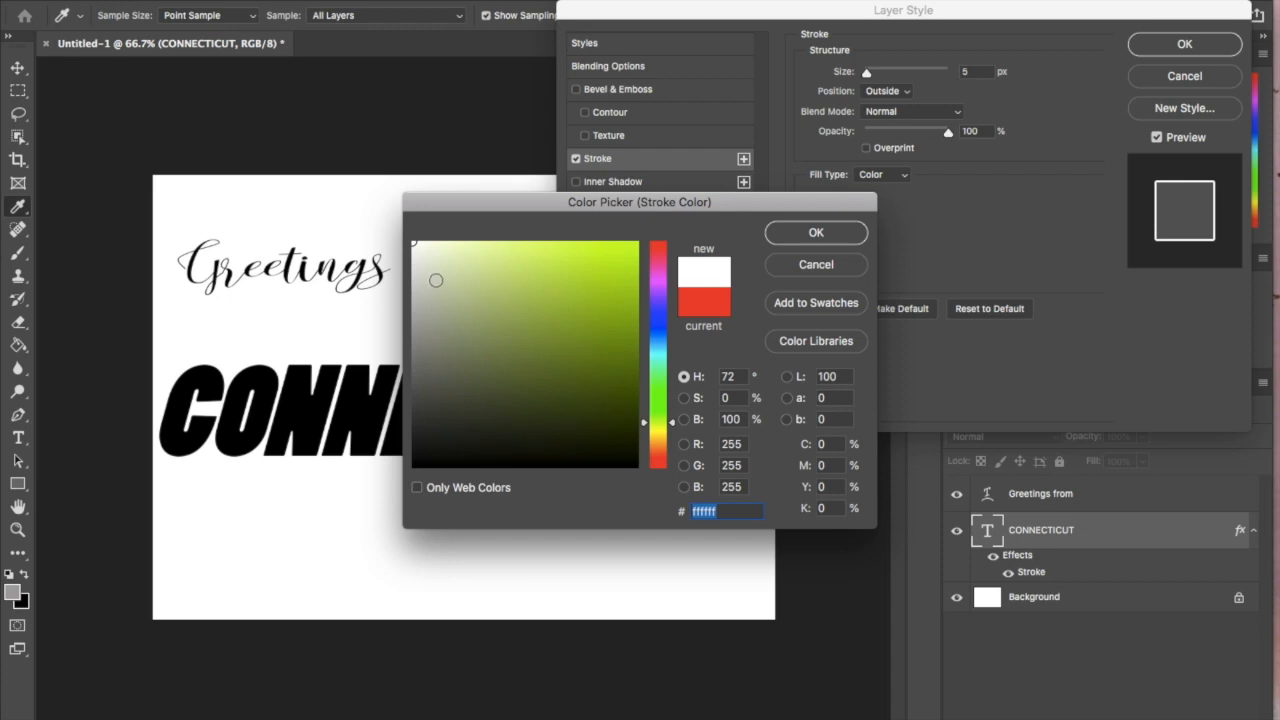
pyautogui.click(808, 236)
pyautogui.click(1182, 44)
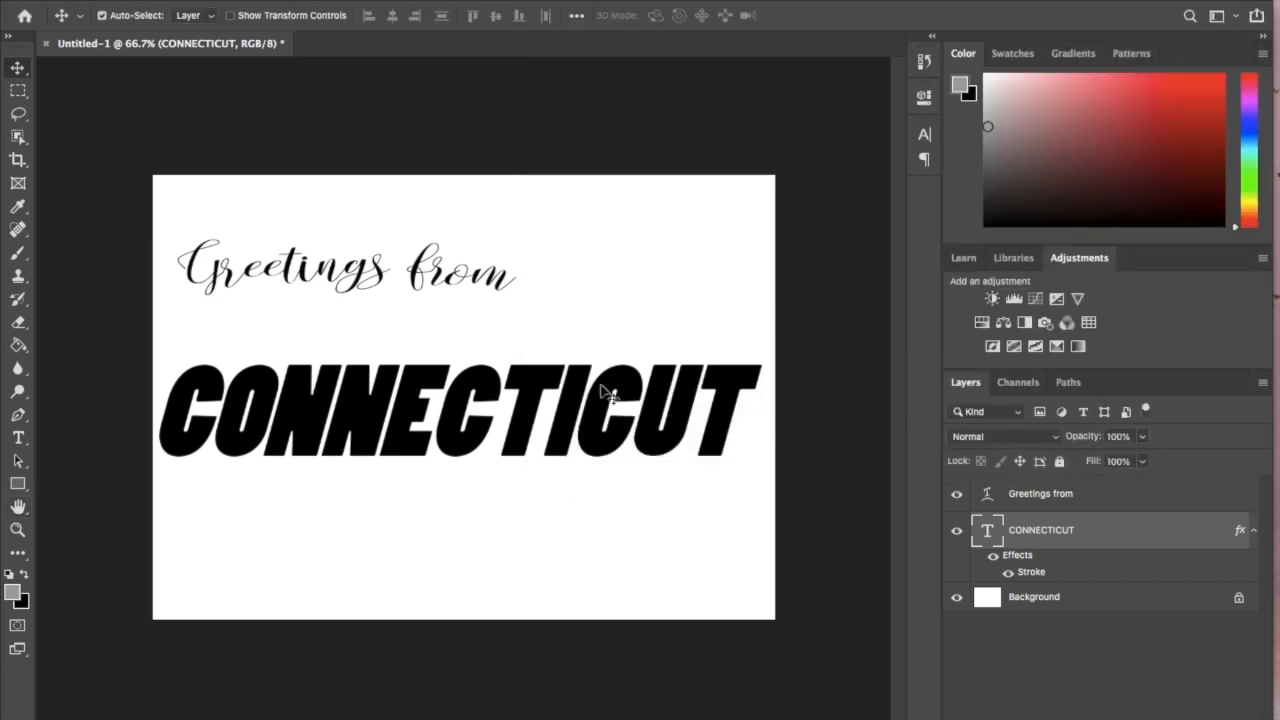
# Fill the Background layer with the grey foreground colour using the Paint Bucket tool.
pyautogui.click(1149, 602)
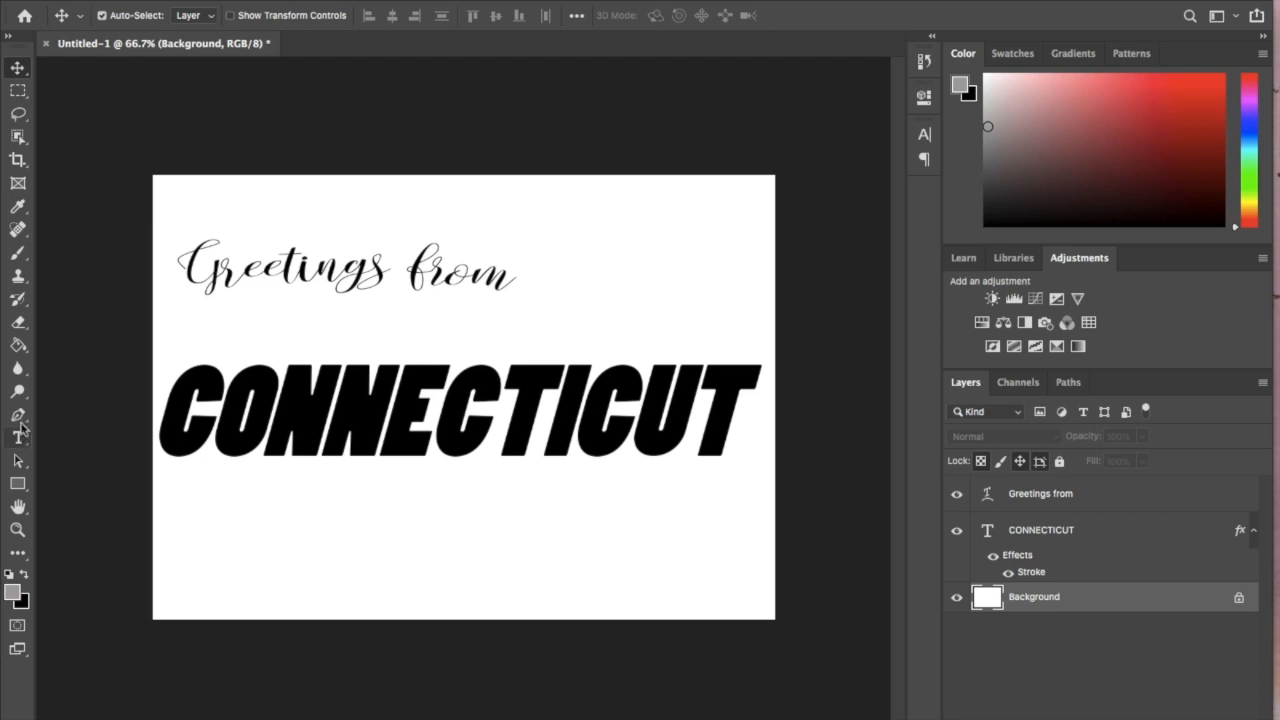
pyautogui.click(18, 345)
pyautogui.click(224, 542)
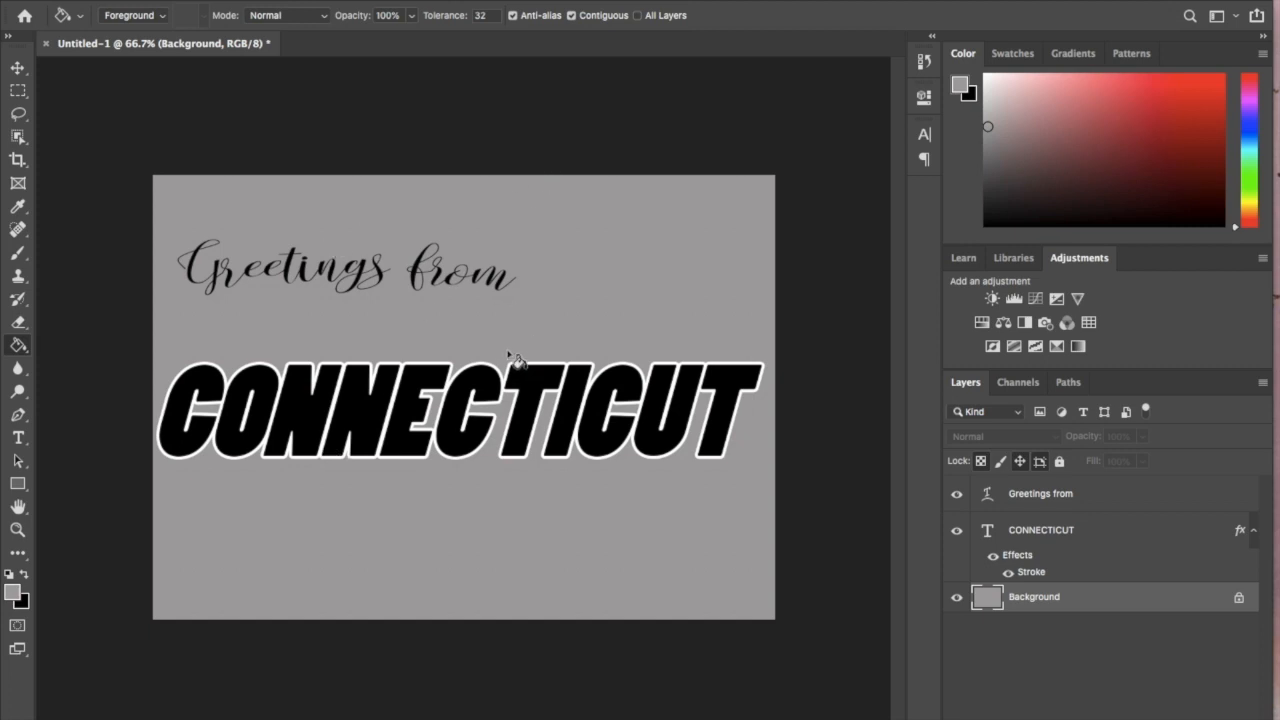
# Add a Drop Shadow to the CONNECTICUT layer with an angle of -40° and a distance of 36 px.
pyautogui.click(1073, 538)
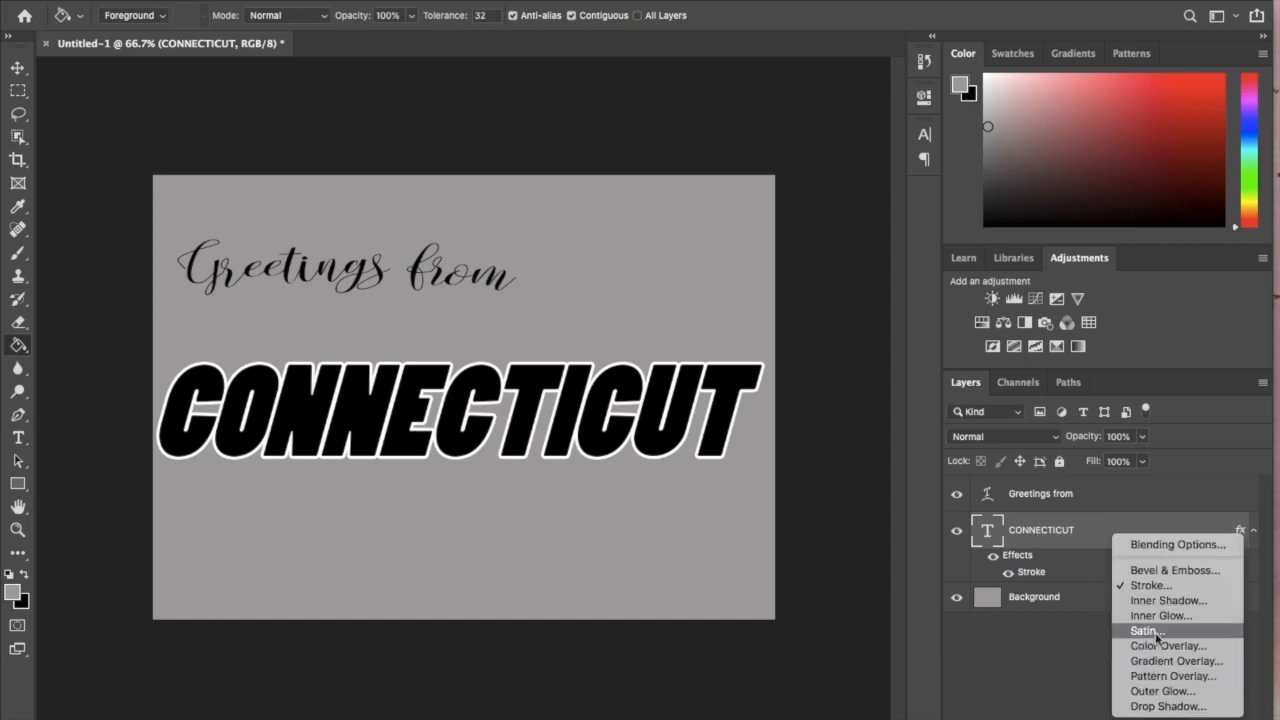
pyautogui.click(1163, 709)
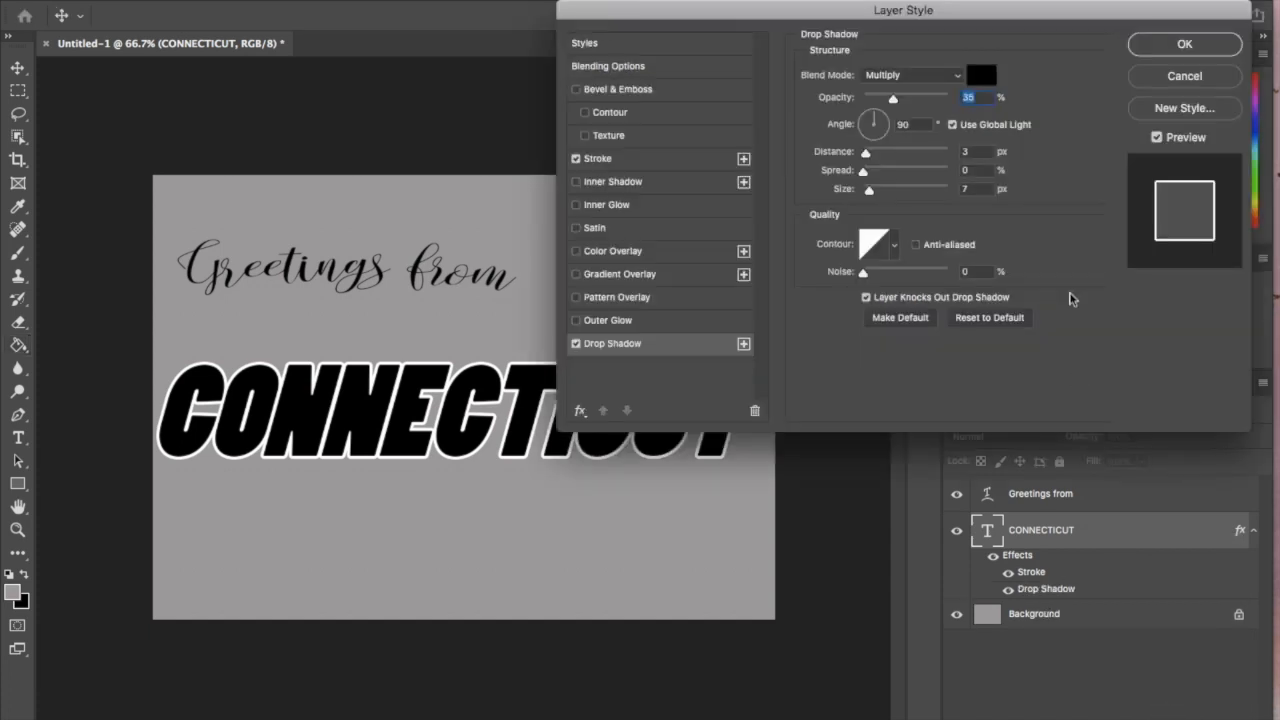
pyautogui.moveTo(957, 27); pyautogui.dragTo(982, 3)
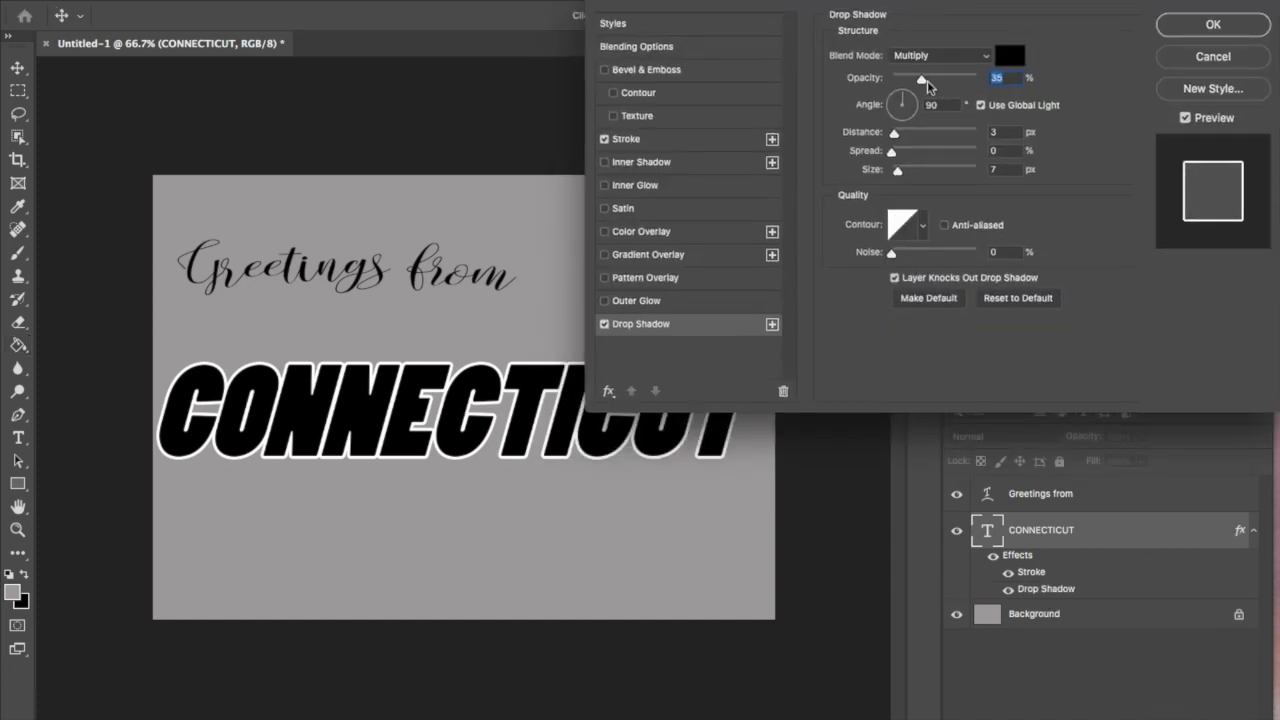
pyautogui.click(901, 102)
pyautogui.moveTo(901, 102); pyautogui.dragTo(923, 126)
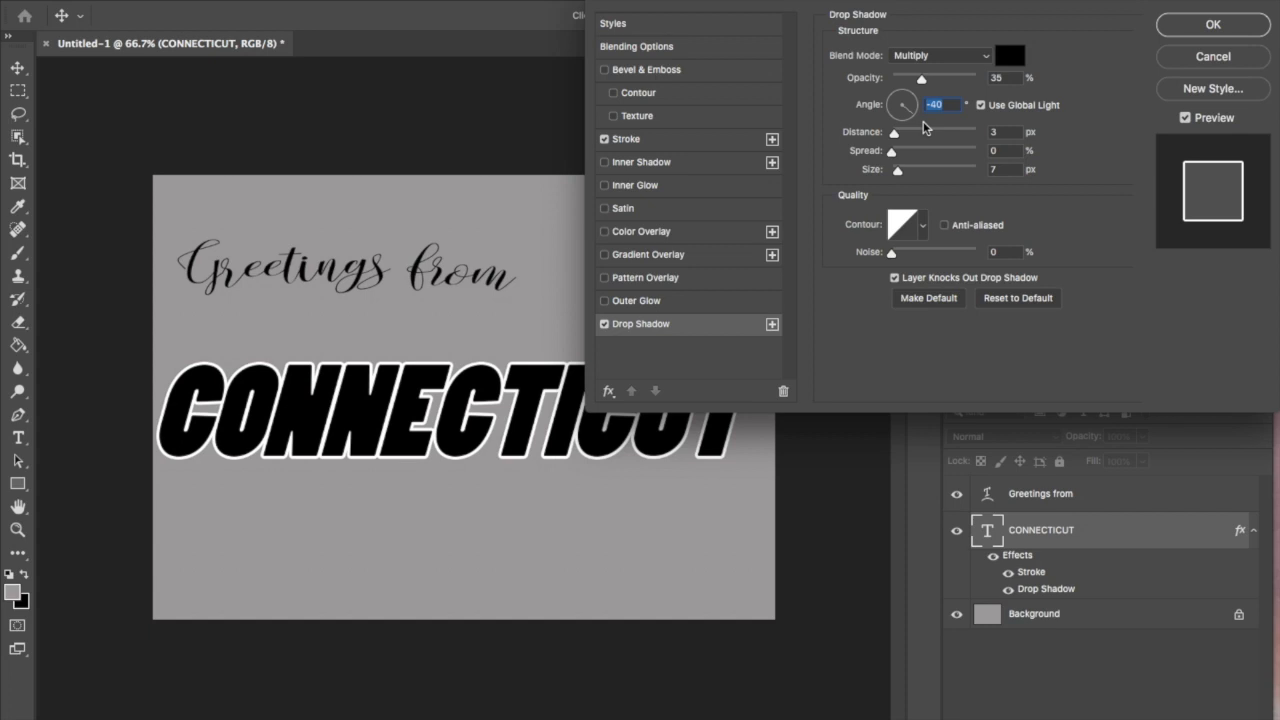
pyautogui.moveTo(895, 137); pyautogui.dragTo(923, 139)
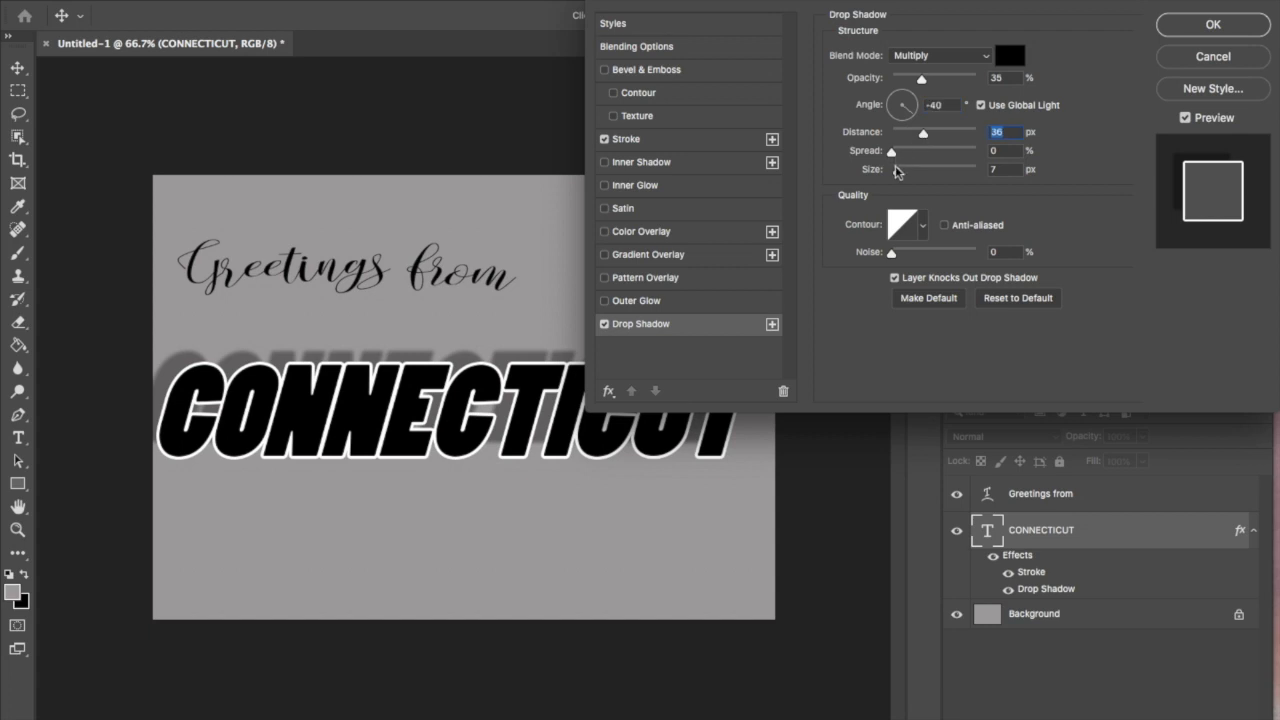
# Try different softness settings for the CONNECTICUT drop shadow, ending with spread 17% and size 5 px.
pyautogui.moveTo(898, 154); pyautogui.dragTo(924, 160)
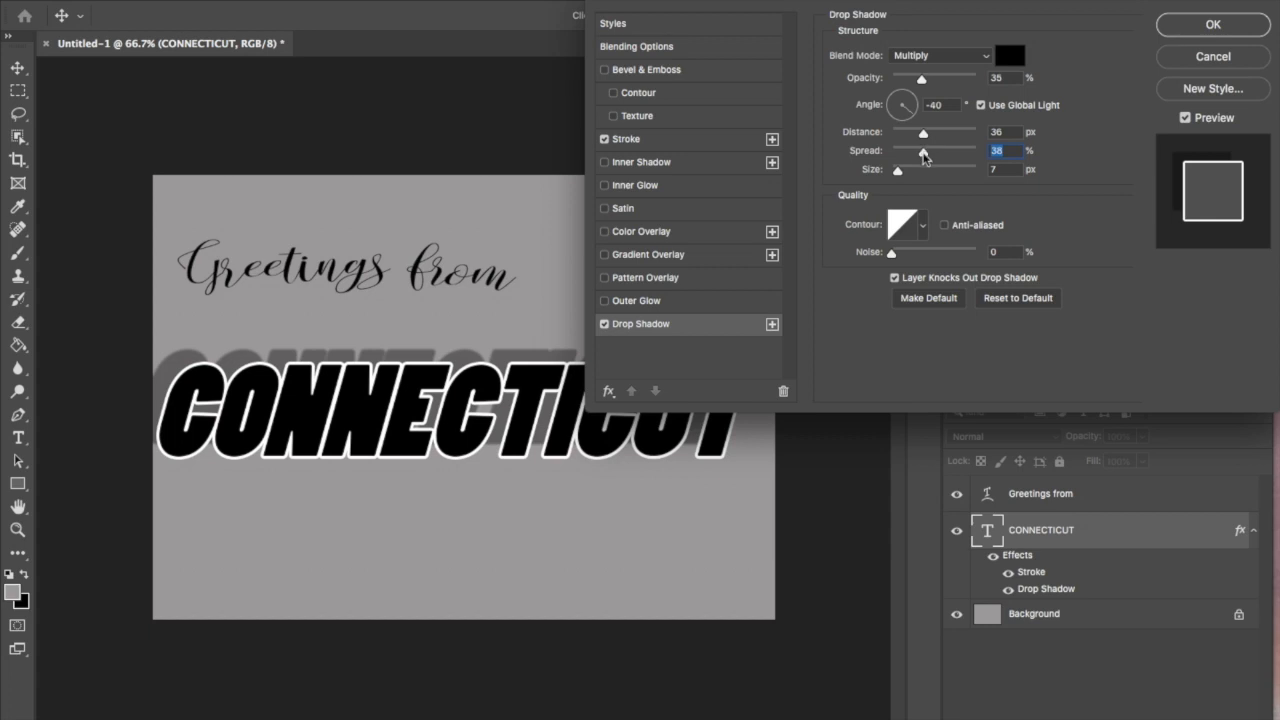
pyautogui.moveTo(923, 157); pyautogui.dragTo(907, 157)
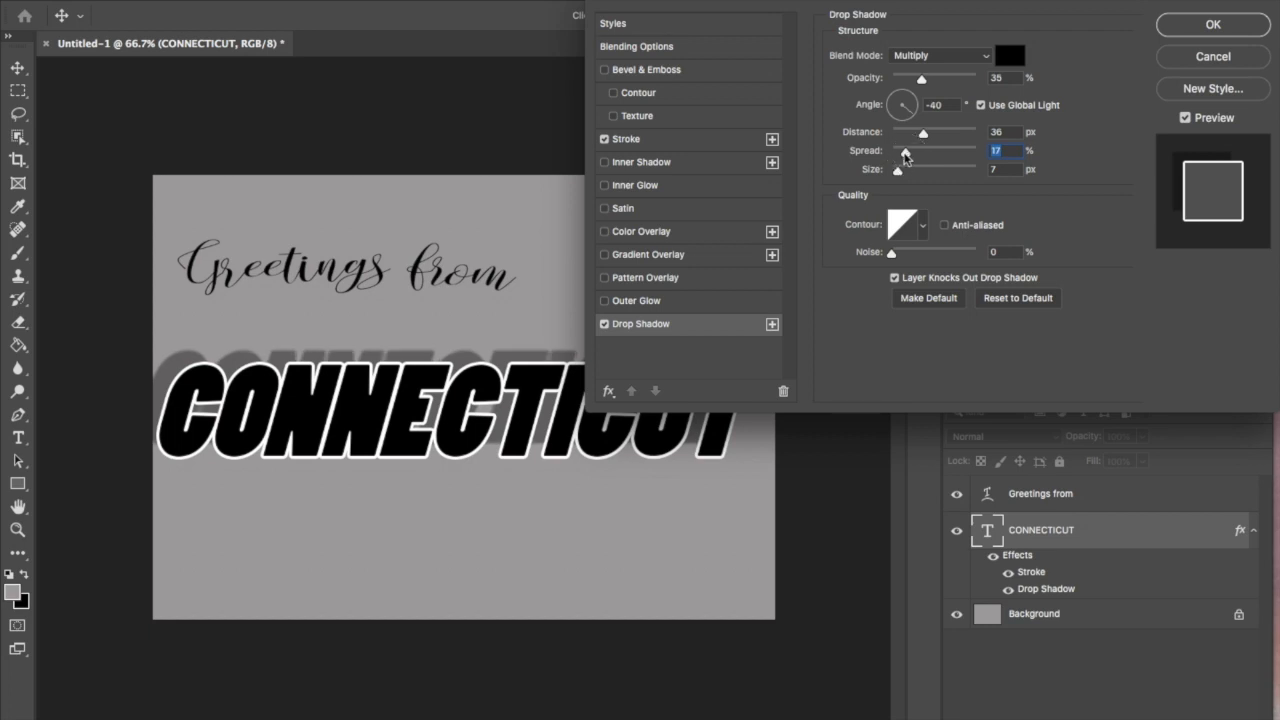
pyautogui.moveTo(898, 177); pyautogui.dragTo(911, 179)
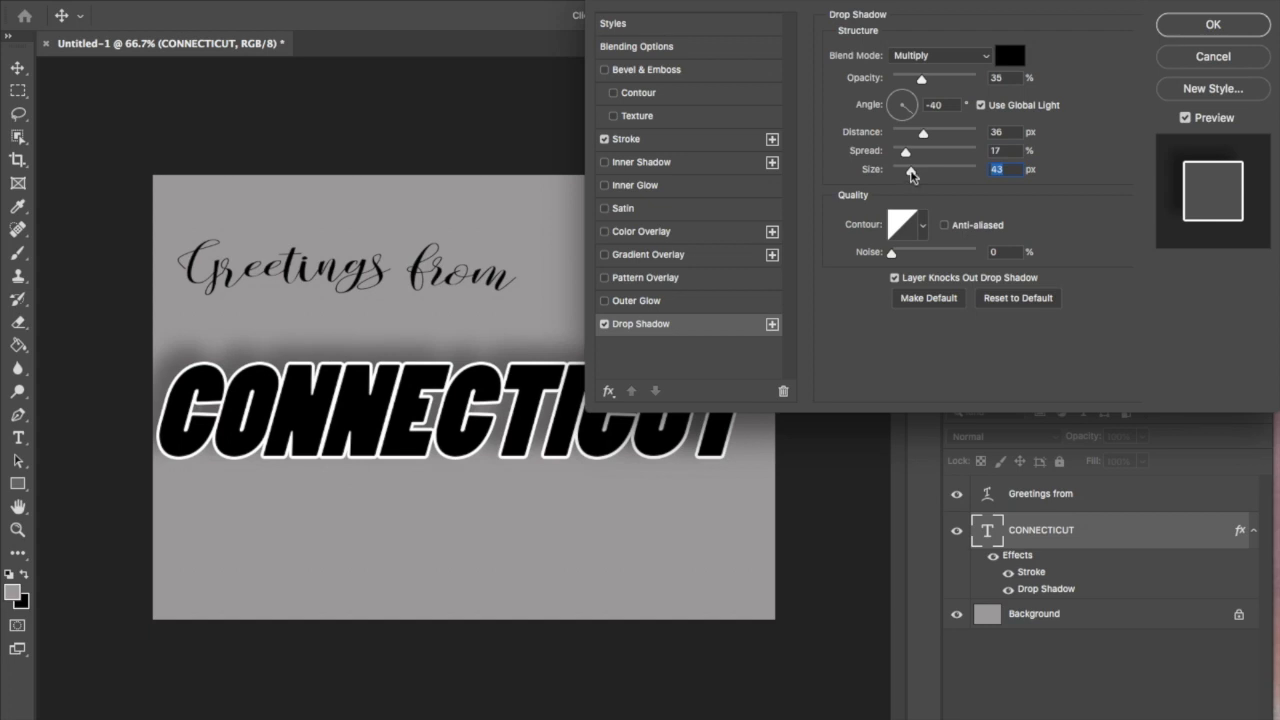
pyautogui.moveTo(911, 176); pyautogui.dragTo(906, 176)
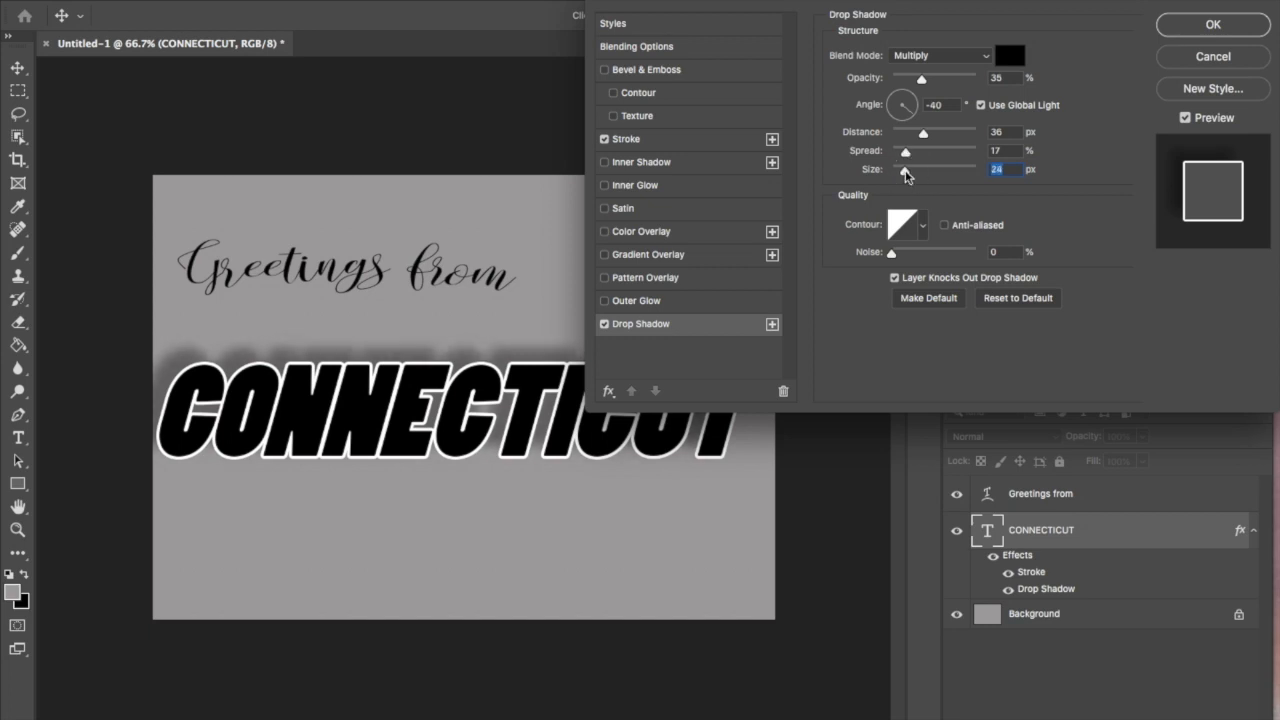
pyautogui.moveTo(905, 176); pyautogui.dragTo(872, 177)
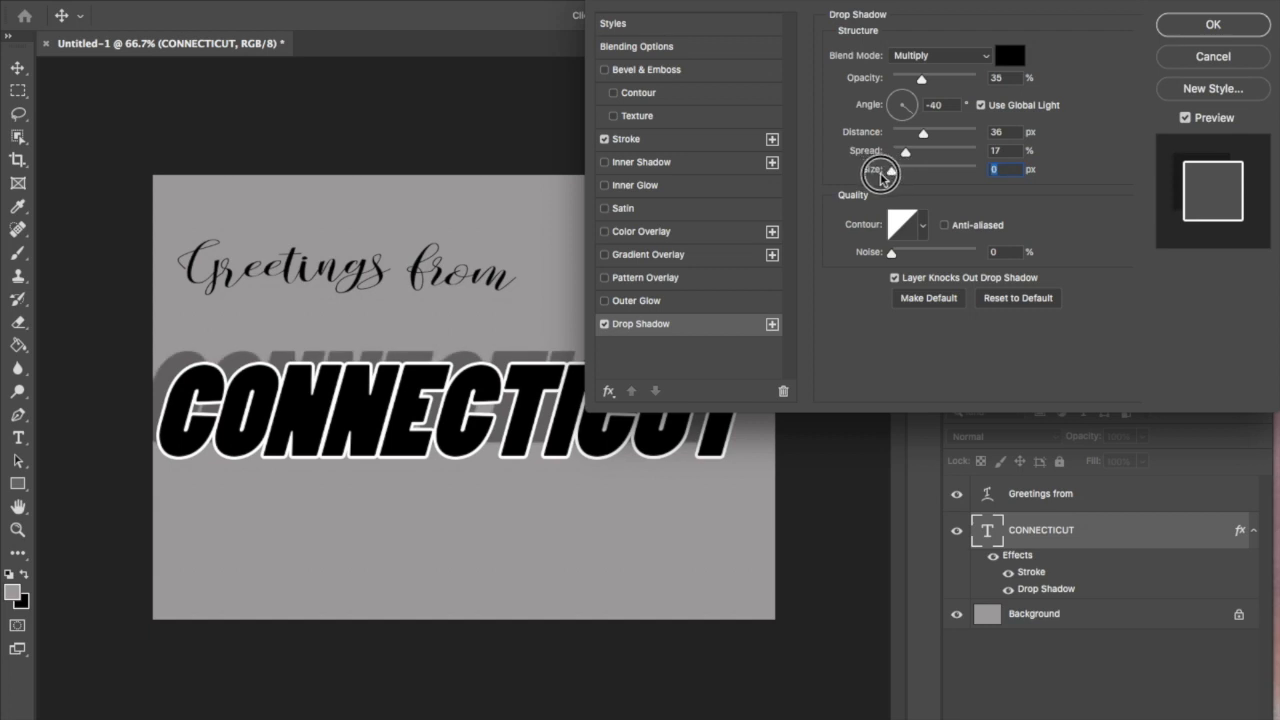
pyautogui.moveTo(884, 177); pyautogui.dragTo(896, 178)
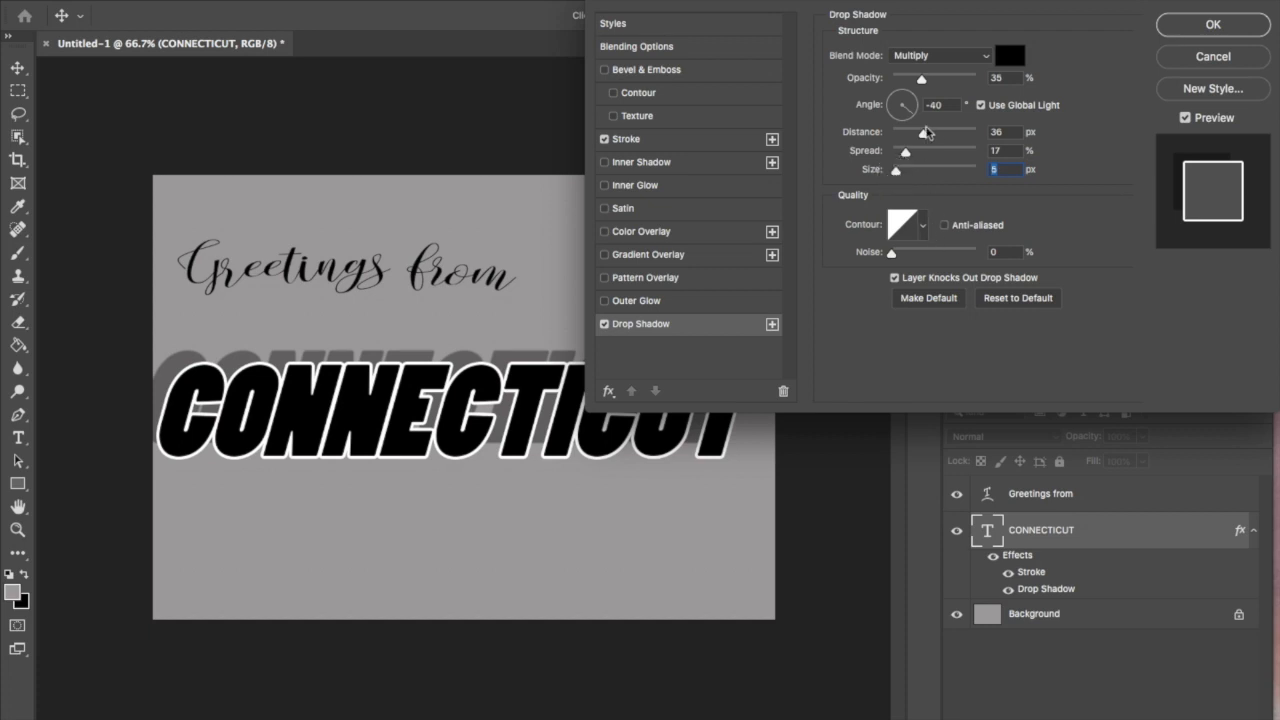
# Set the drop shadow's angle to 129° and its distance to 22 px, so it falls below the text.
pyautogui.moveTo(904, 117); pyautogui.dragTo(893, 94)
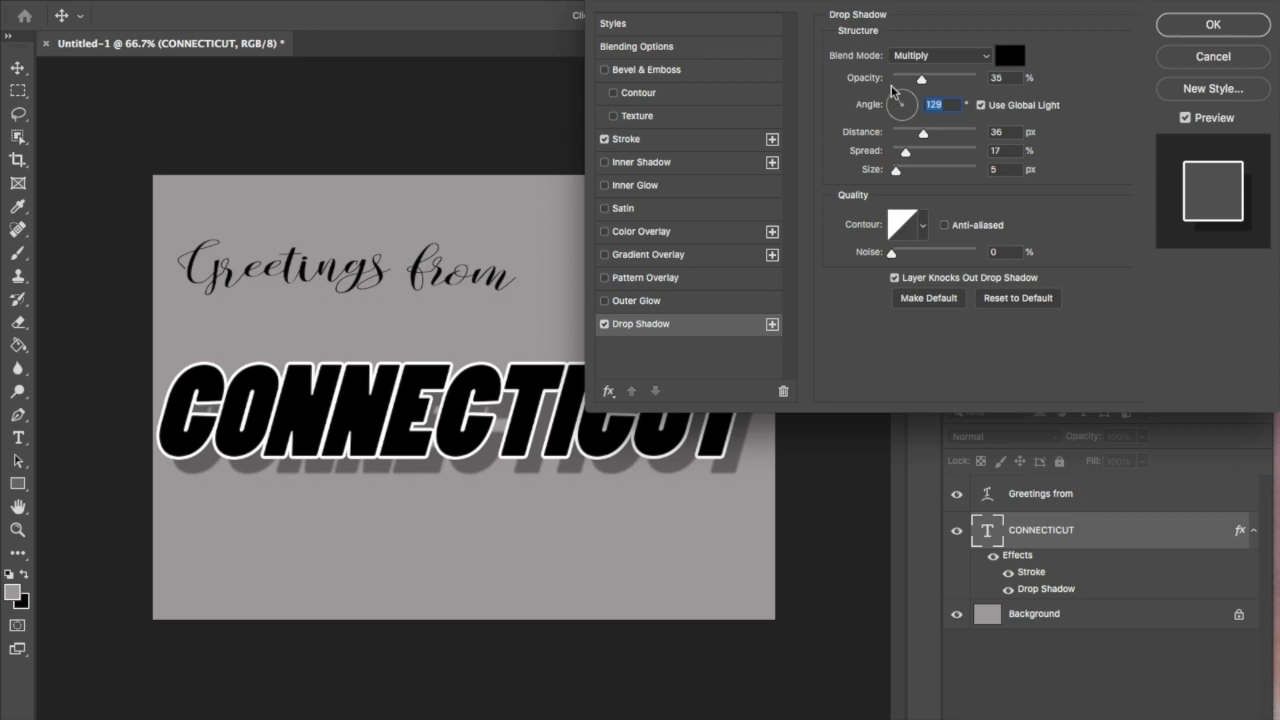
pyautogui.moveTo(927, 138); pyautogui.dragTo(912, 139)
pyautogui.click(911, 139)
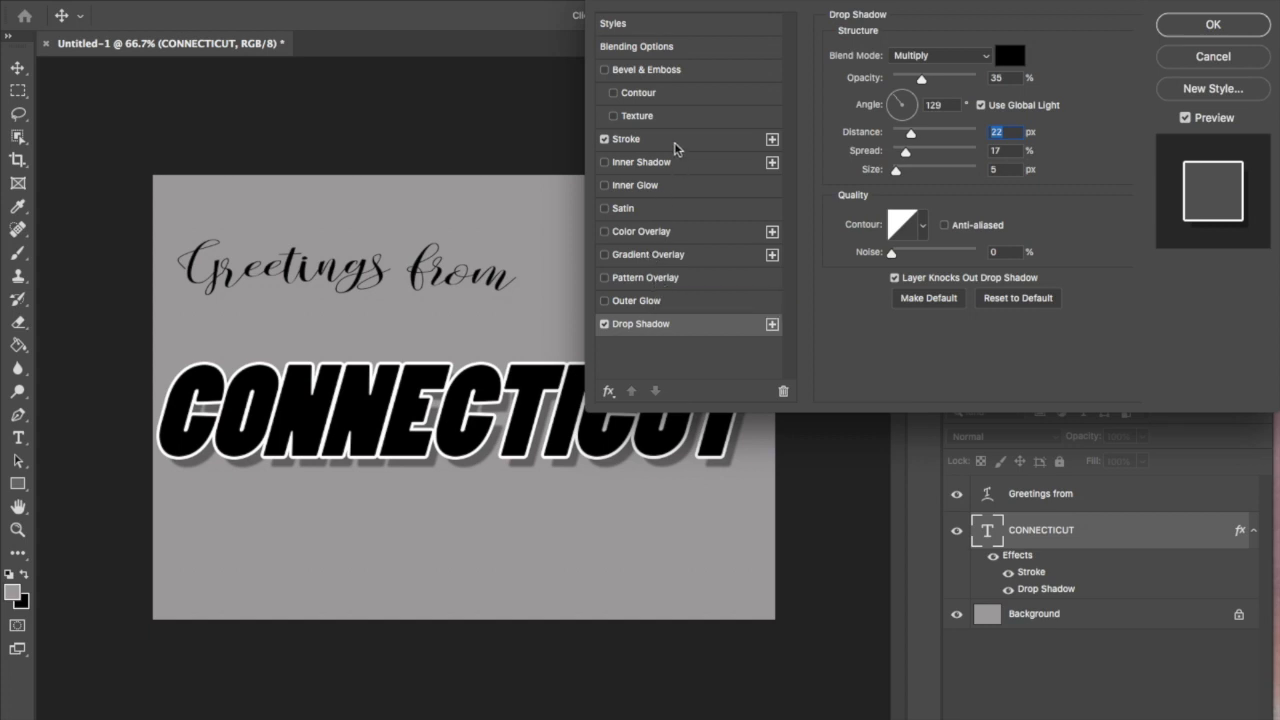
# Apply a Bevel & Emboss effect with its default Inner Bevel settings to the CONNECTICUT text and select the Background layer.
pyautogui.click(701, 69)
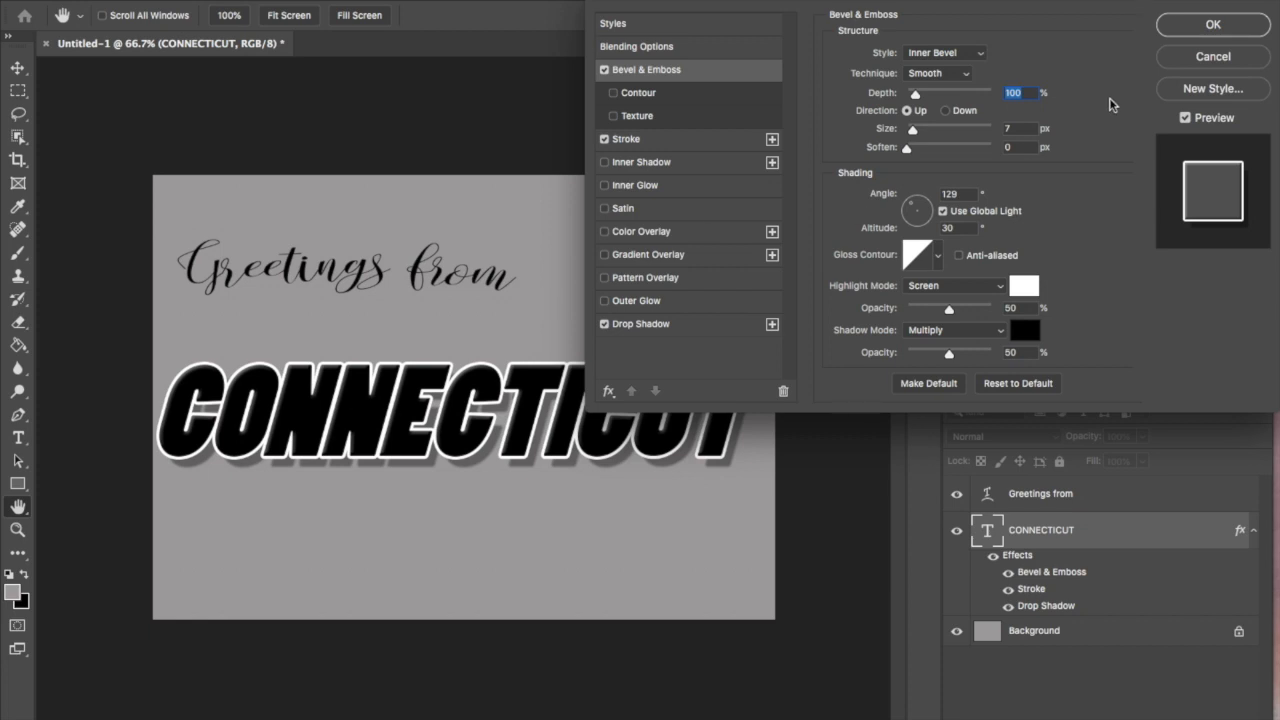
pyautogui.click(1213, 26)
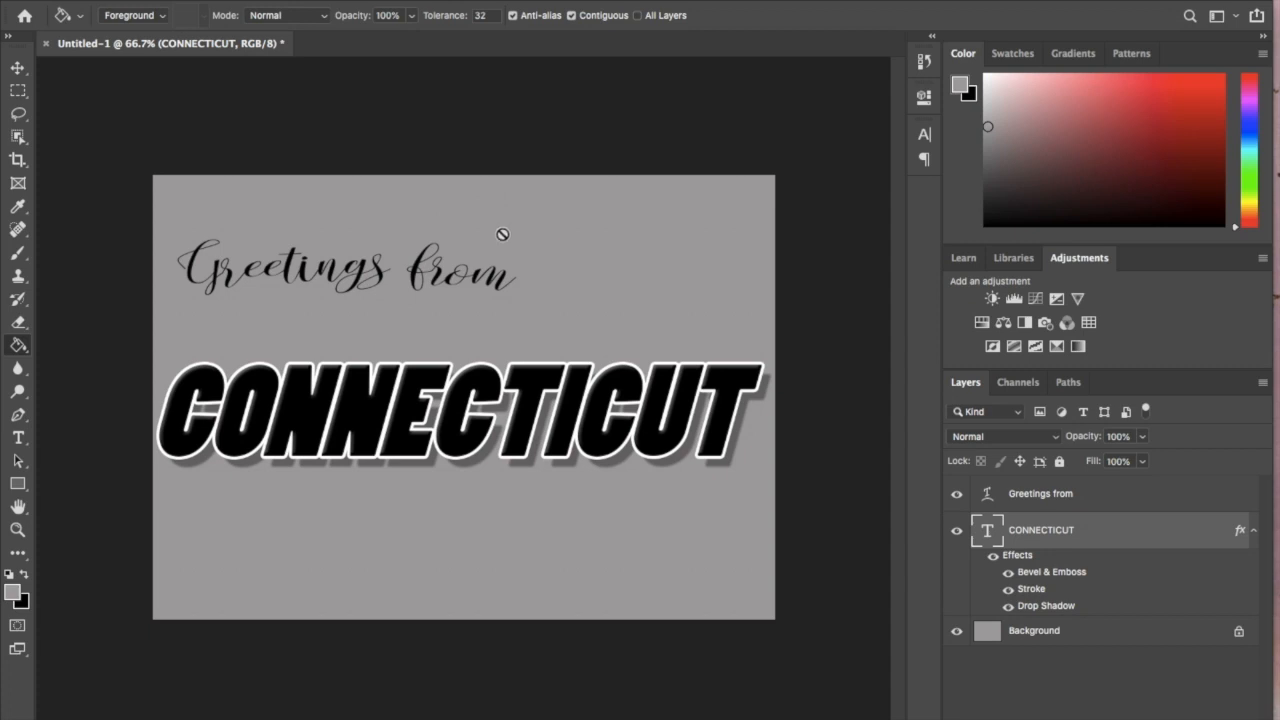
pyautogui.click(1044, 631)
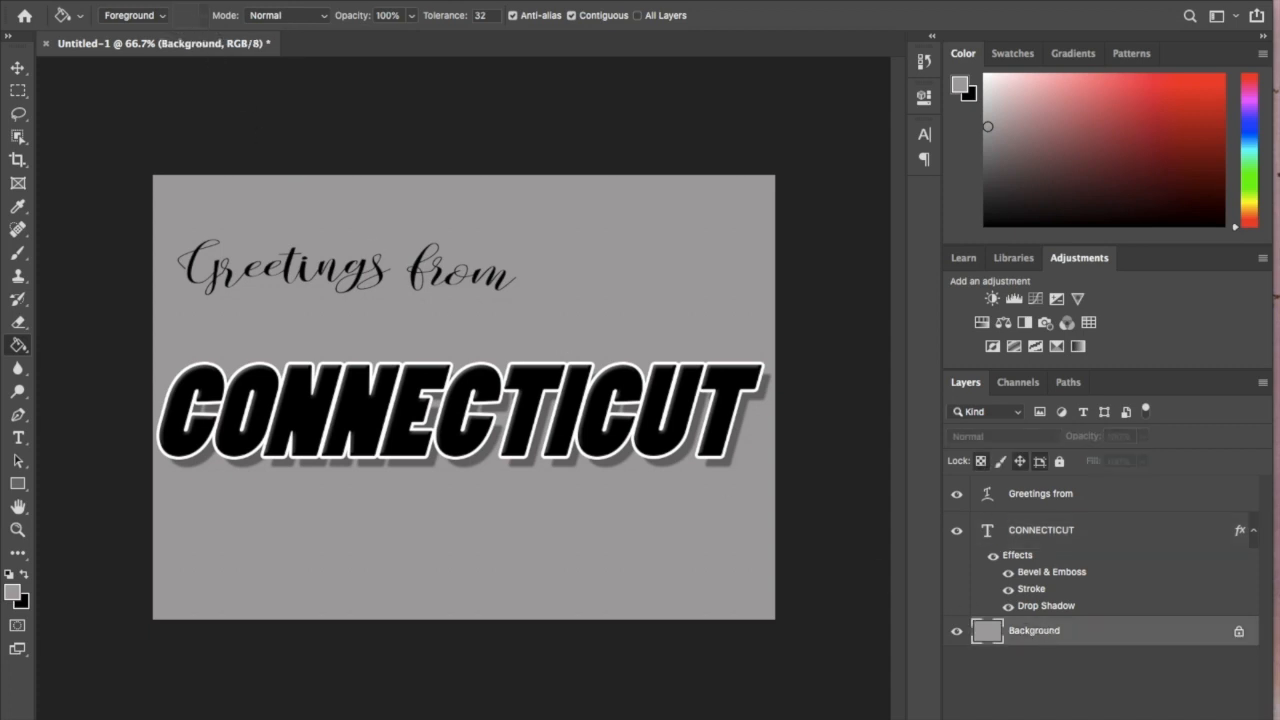
# Save the document on the computer's Desktop in Photoshop format, naming it with the author's name followed by "_Postcard", with Maximize Compatibility on.
pyautogui.click(140, 0)
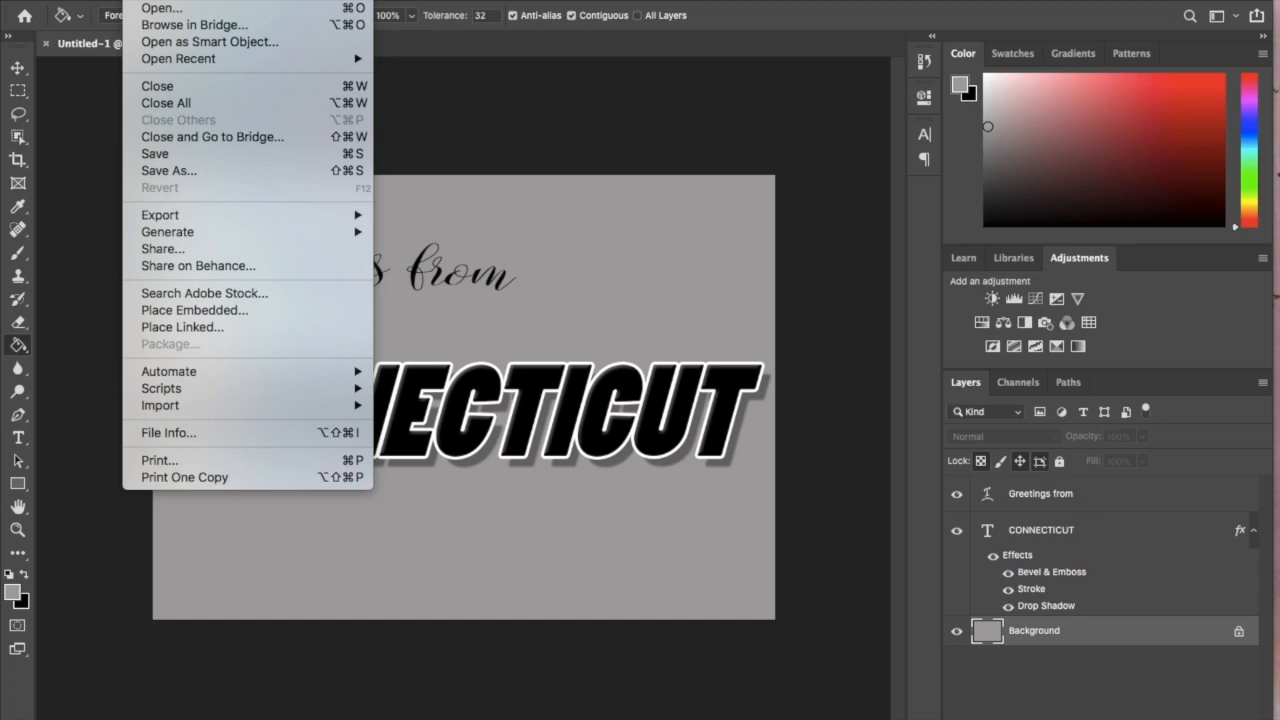
pyautogui.click(155, 155)
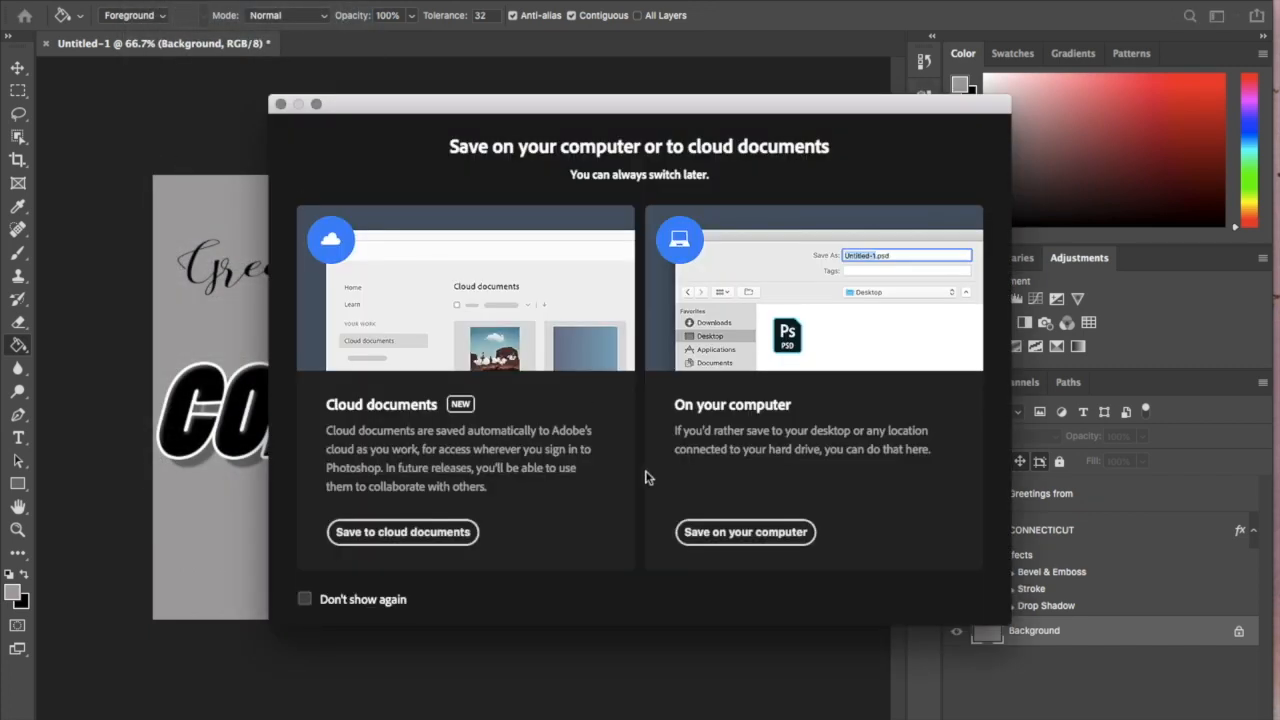
pyautogui.click(708, 524)
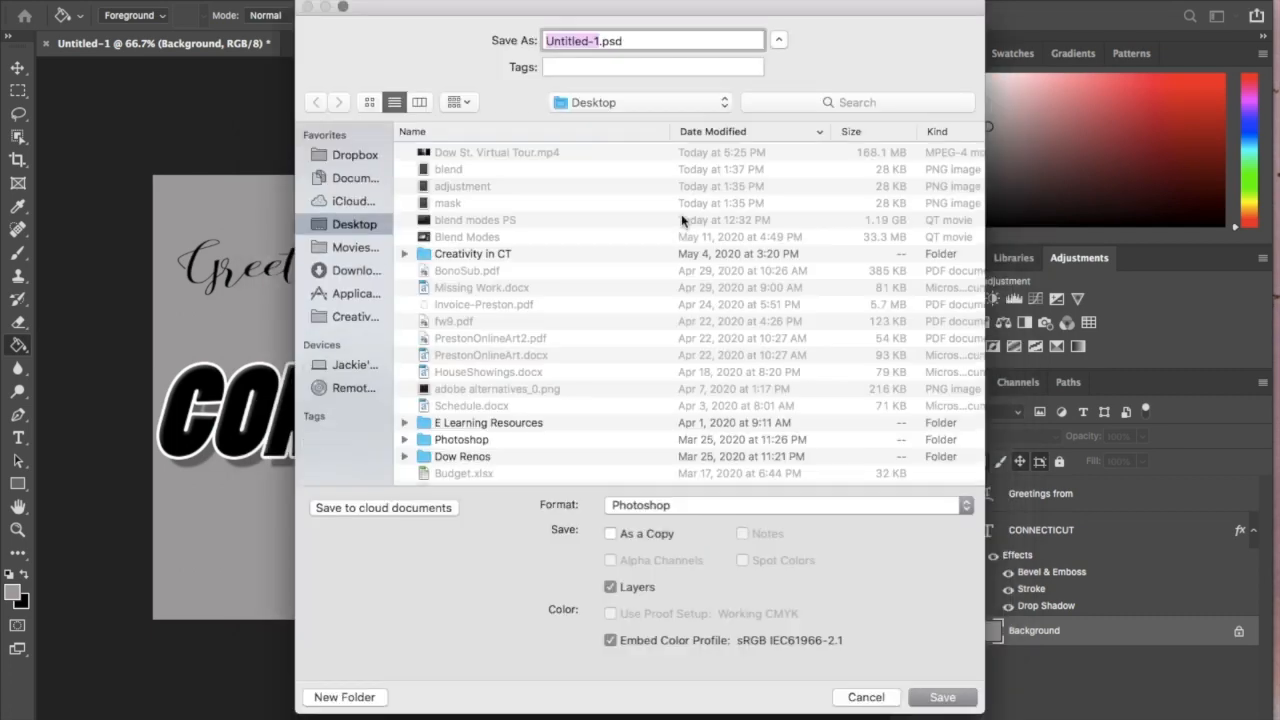
pyautogui.write('BonoJ_P')
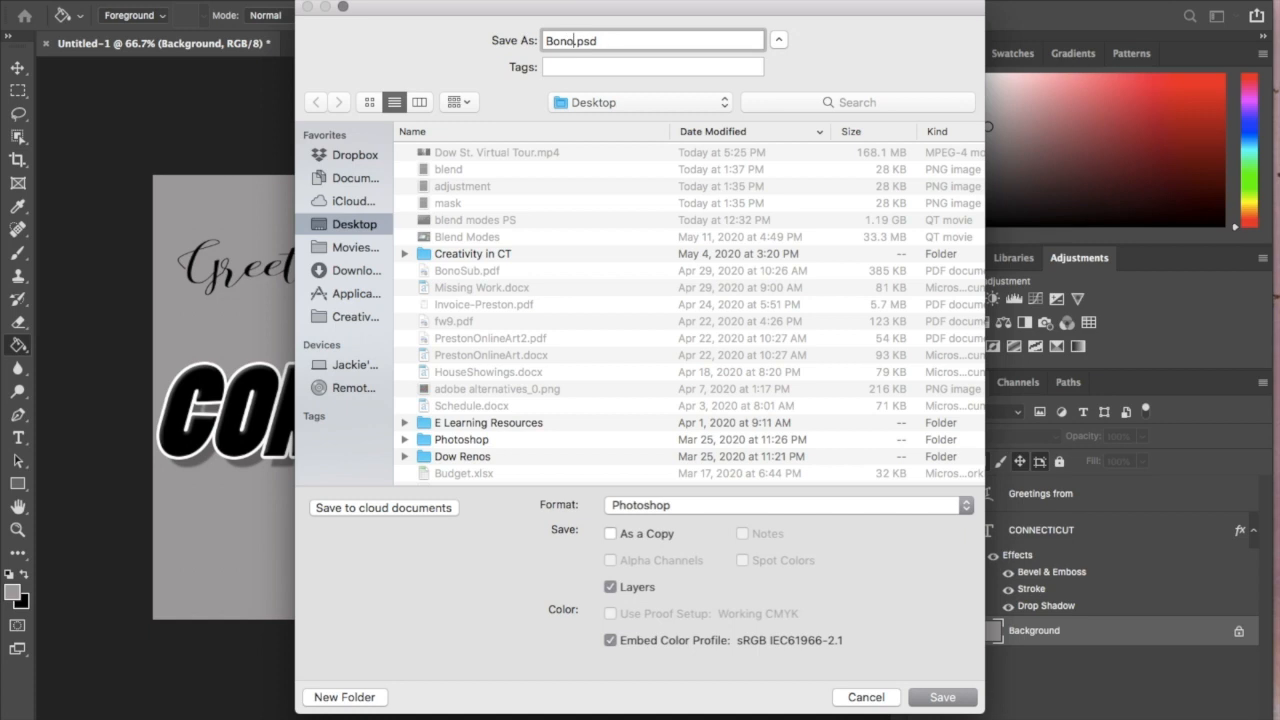
pyautogui.write('ostcard')
pyautogui.click(662, 507)
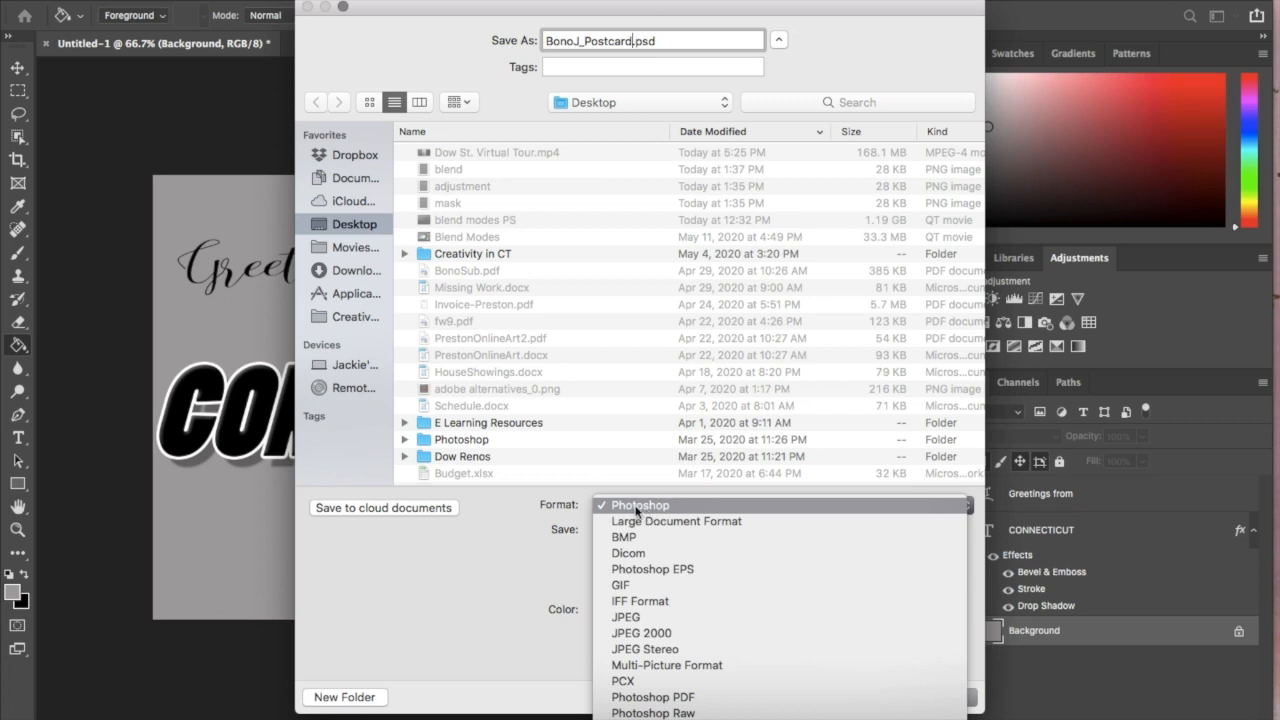
pyautogui.click(636, 507)
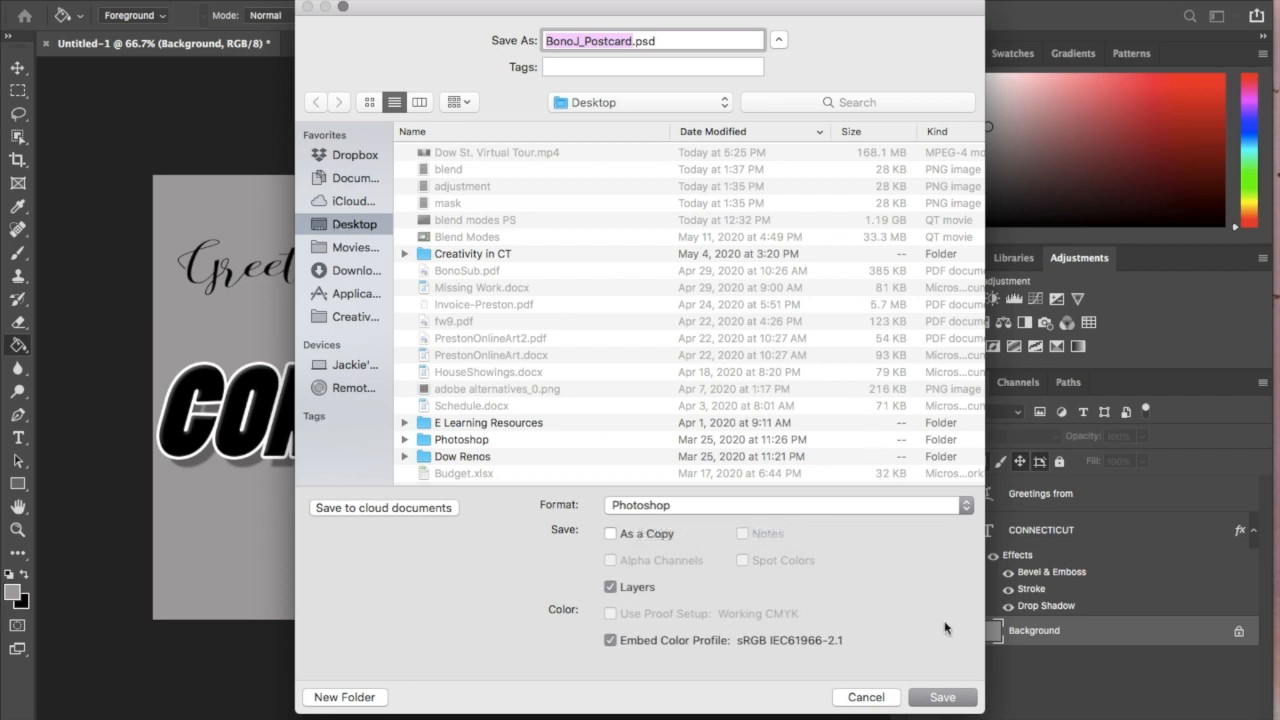
pyautogui.click(941, 700)
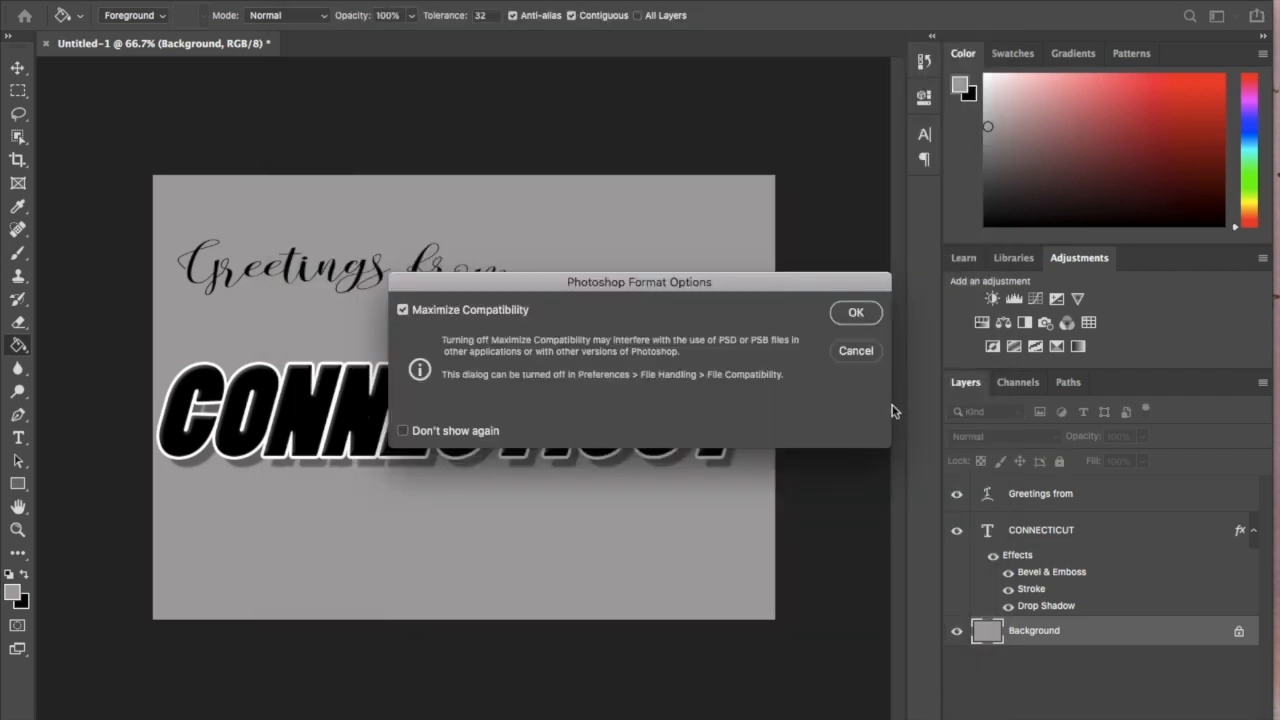
pyautogui.click(853, 313)
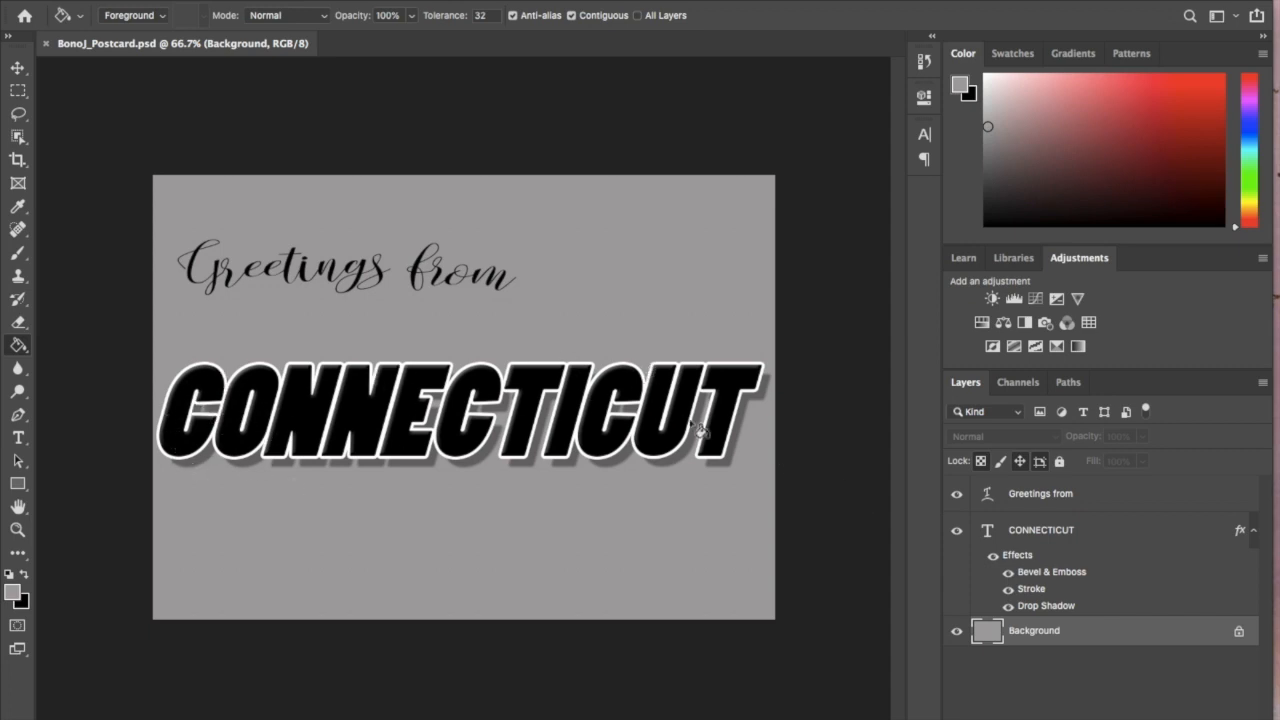
# Switch to Chrome and search Google Images for "connecticut" to browse photos of the state.
pyautogui.moveTo(262, 718)
pyautogui.hotkey('ctrl', 'Up')
pyautogui.click(530, 444)
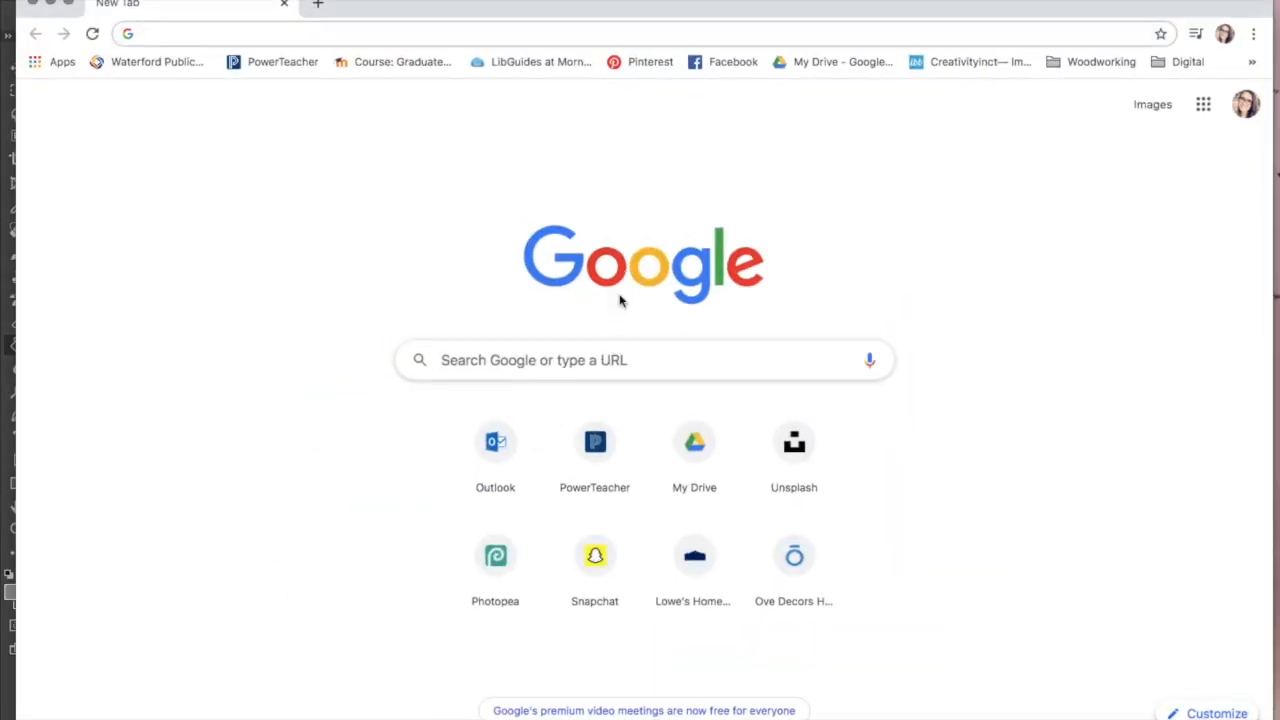
pyautogui.click(601, 364)
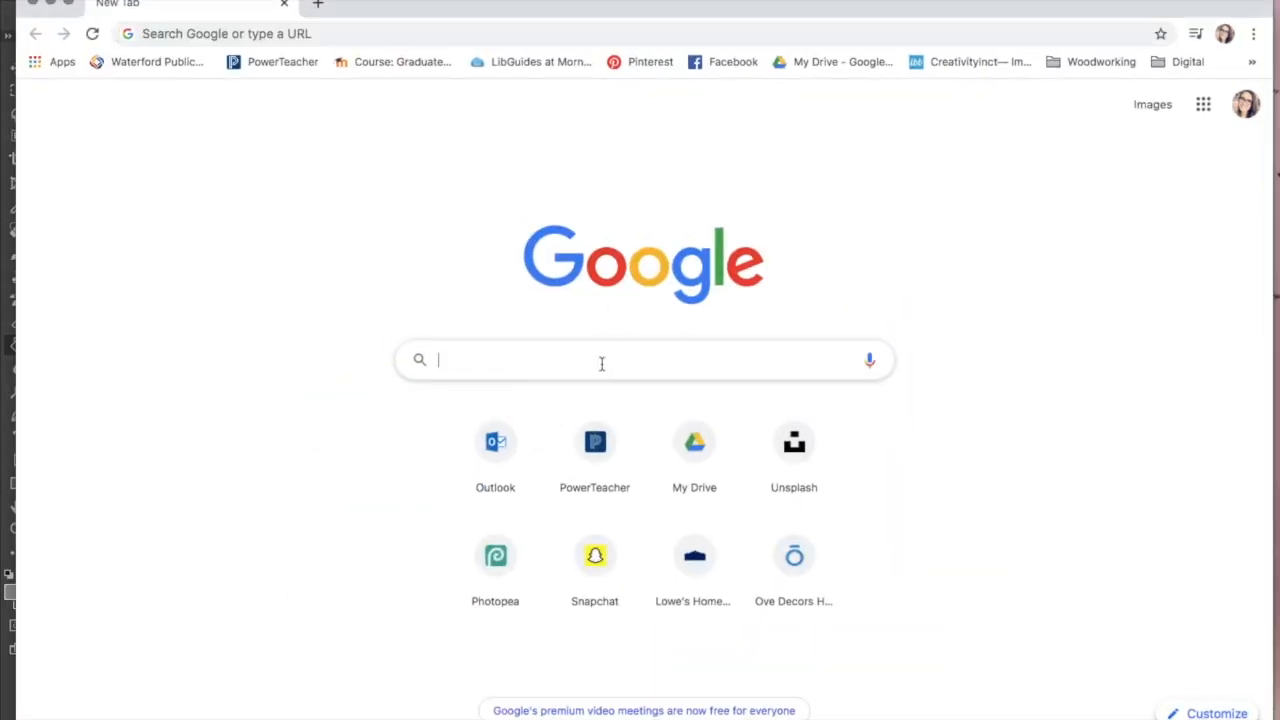
pyautogui.write('connecticut')
pyautogui.press('Return')
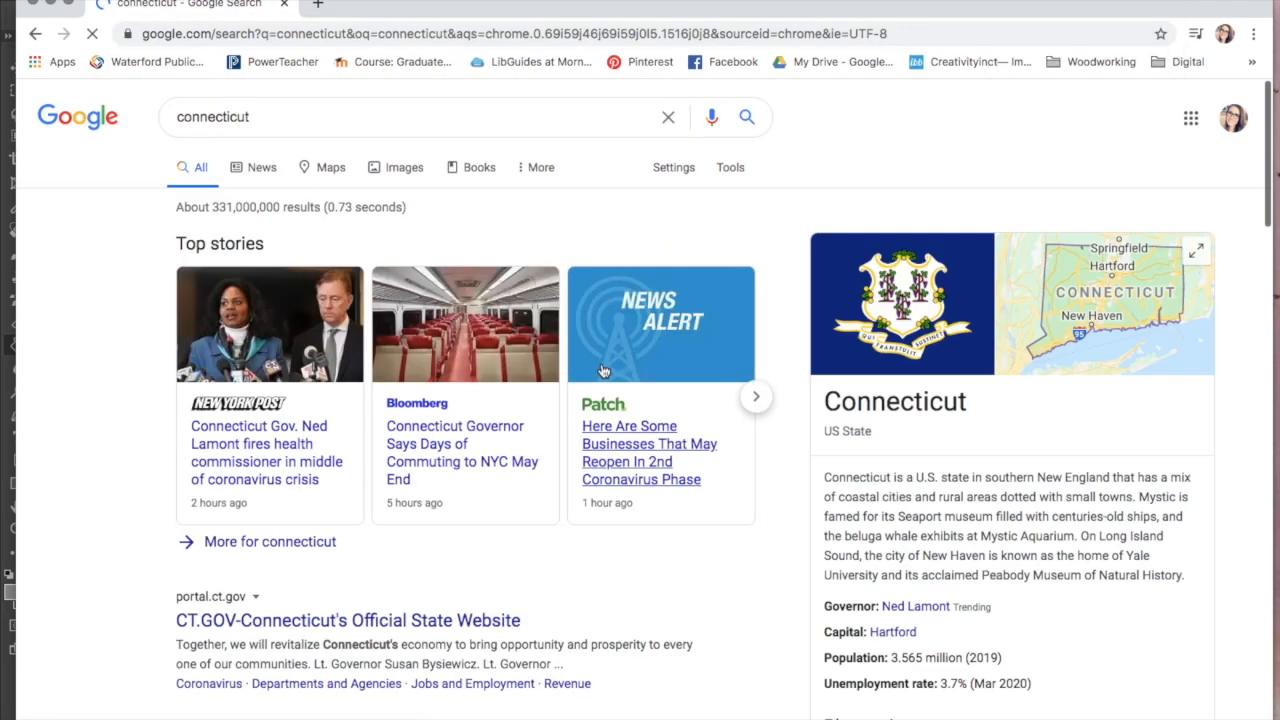
pyautogui.click(410, 168)
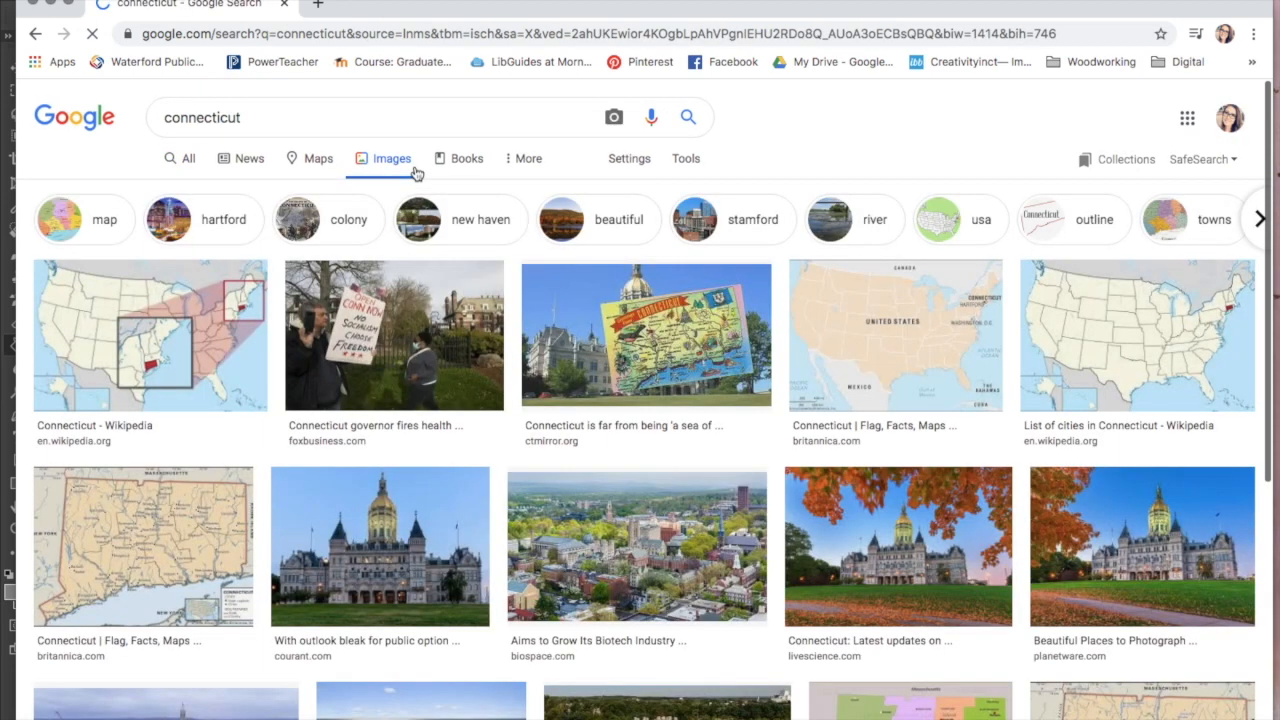
pyautogui.scroll(-3, 850, 330)
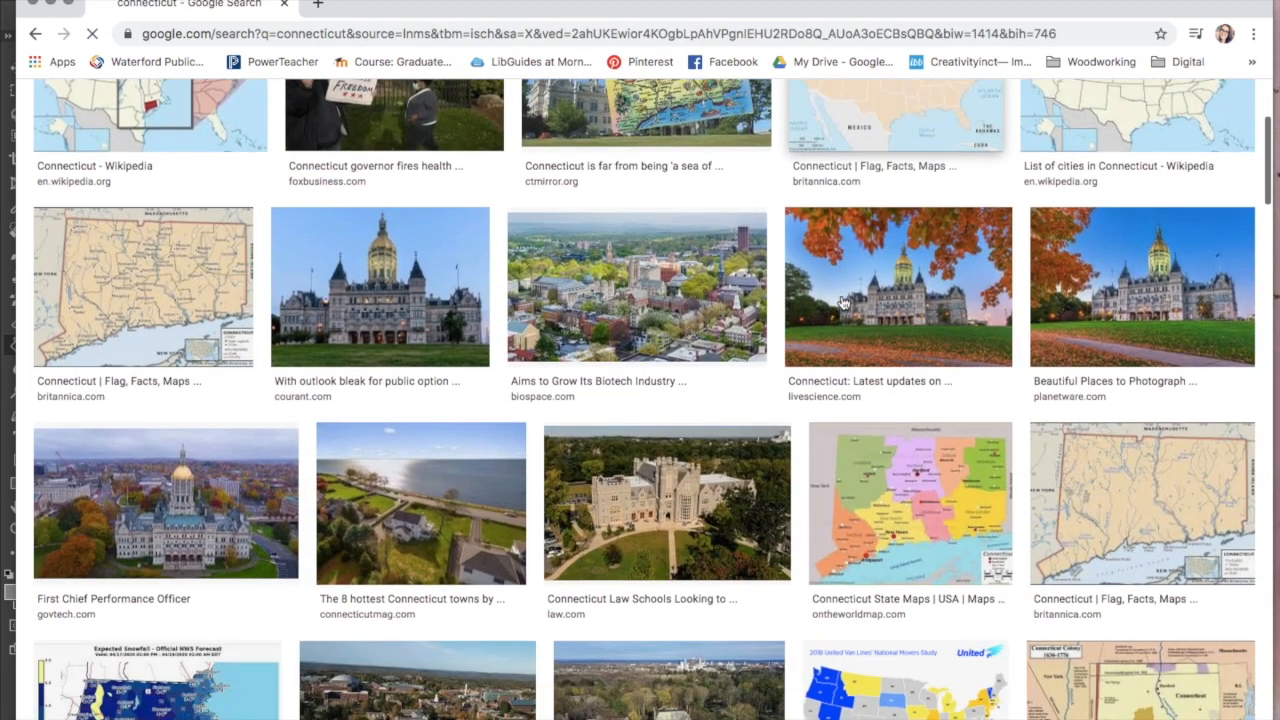
# Look through the Google Images results for photos of Connecticut that could suit the postcard.
pyautogui.scroll(-2, 922, 290)
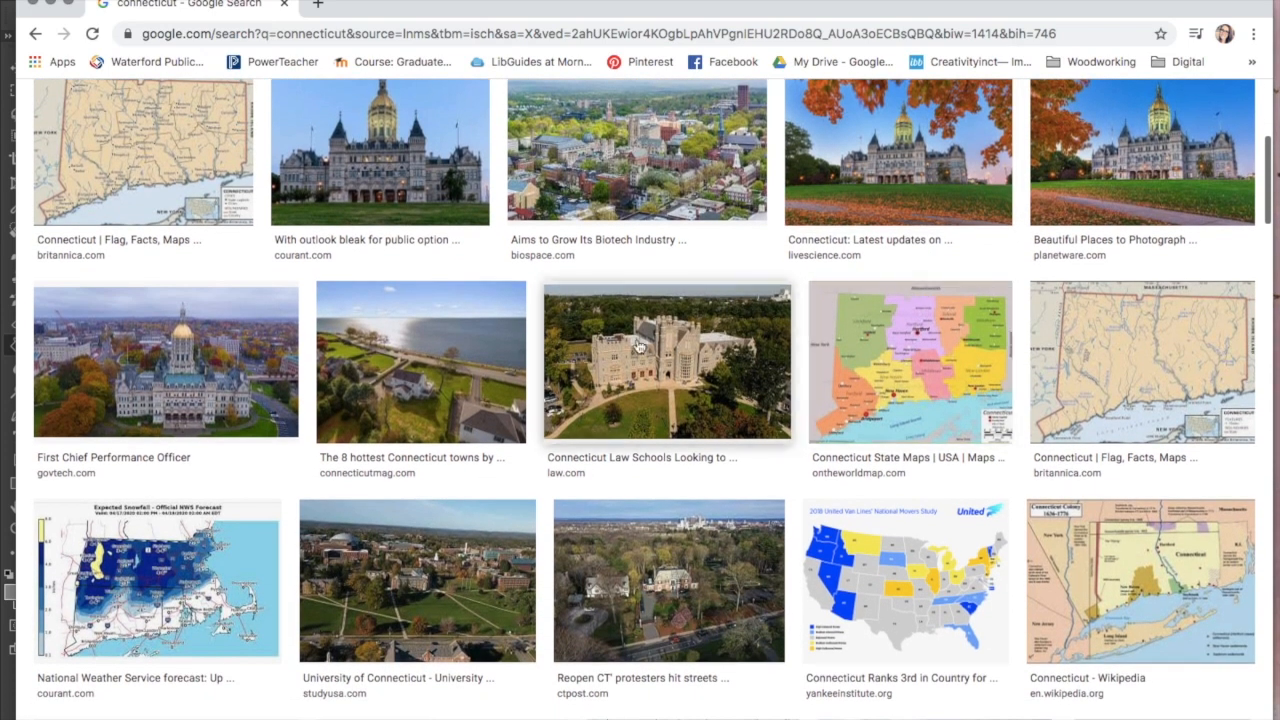
pyautogui.scroll(-5, 636, 357)
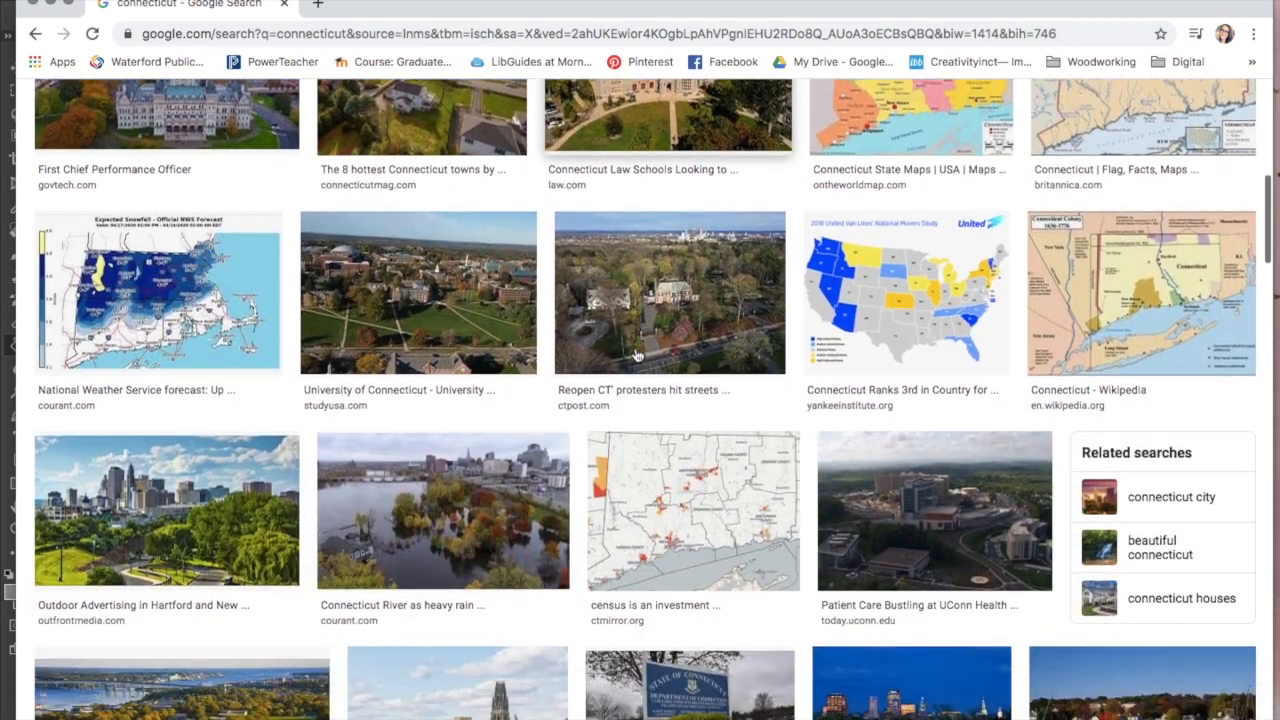
pyautogui.scroll(-3, 635, 358)
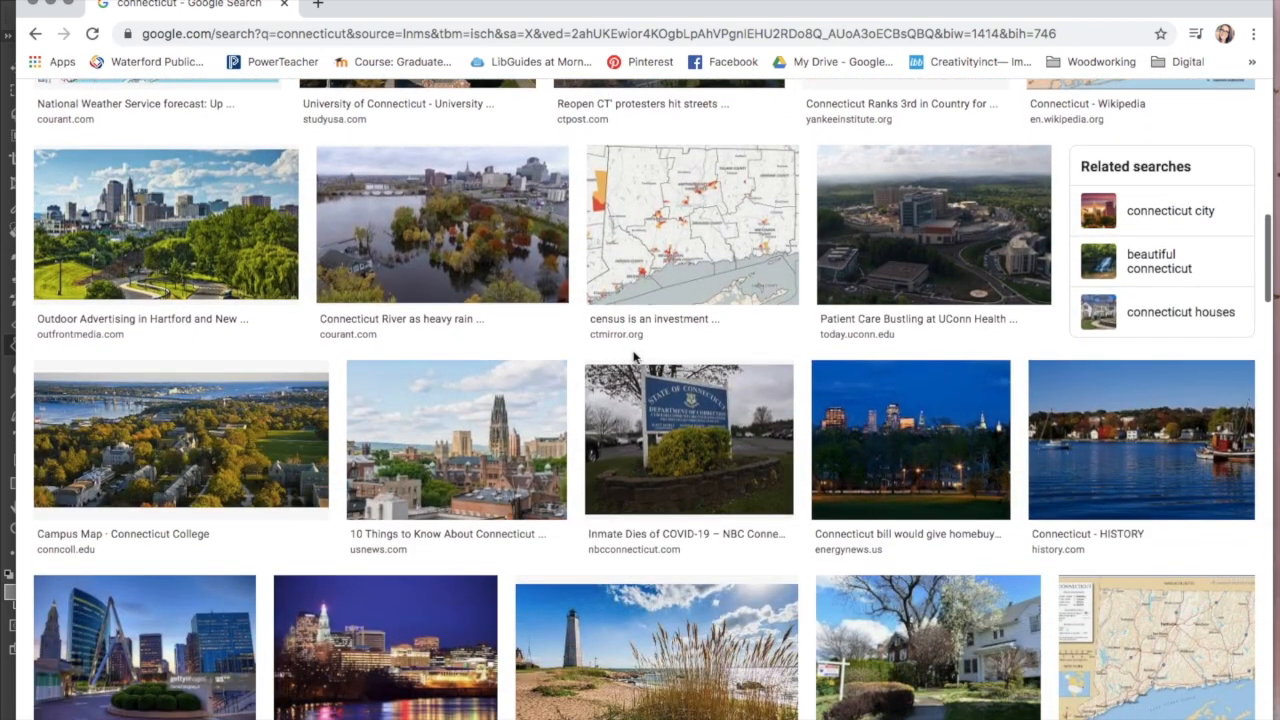
pyautogui.scroll(-4, 633, 357)
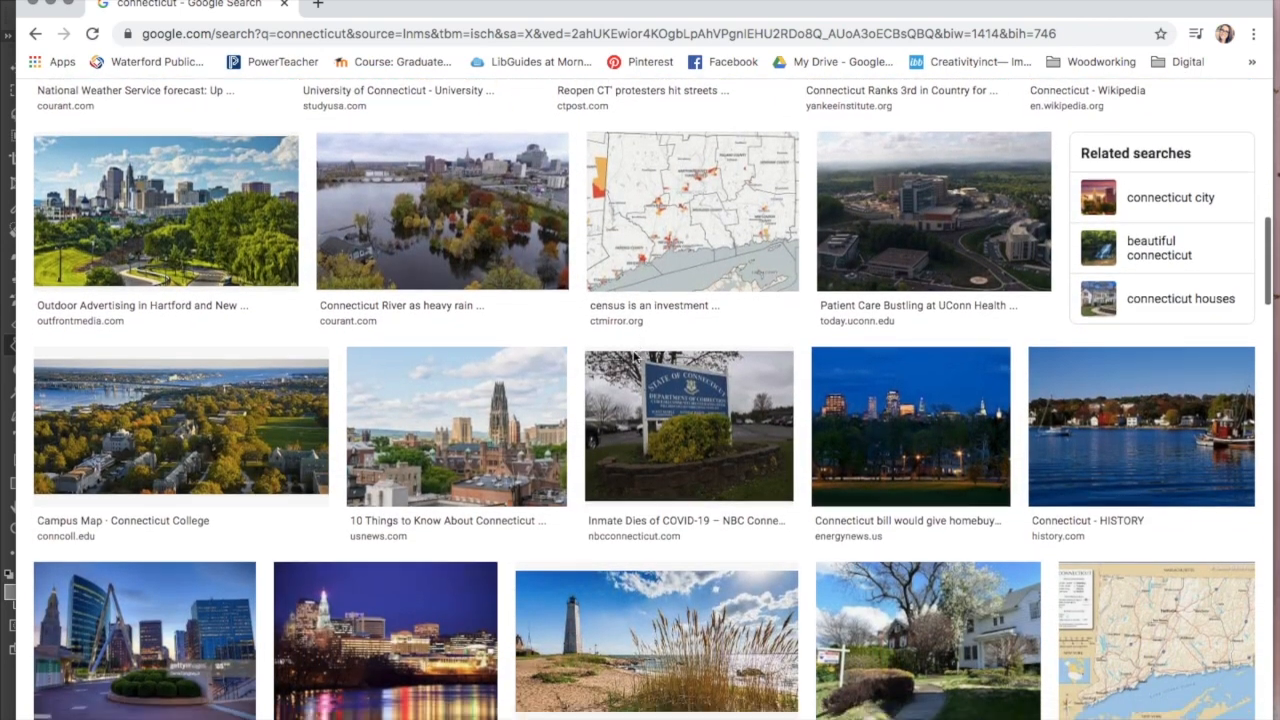
pyautogui.scroll(-1, 633, 358)
pyautogui.scroll(-1, 634, 358)
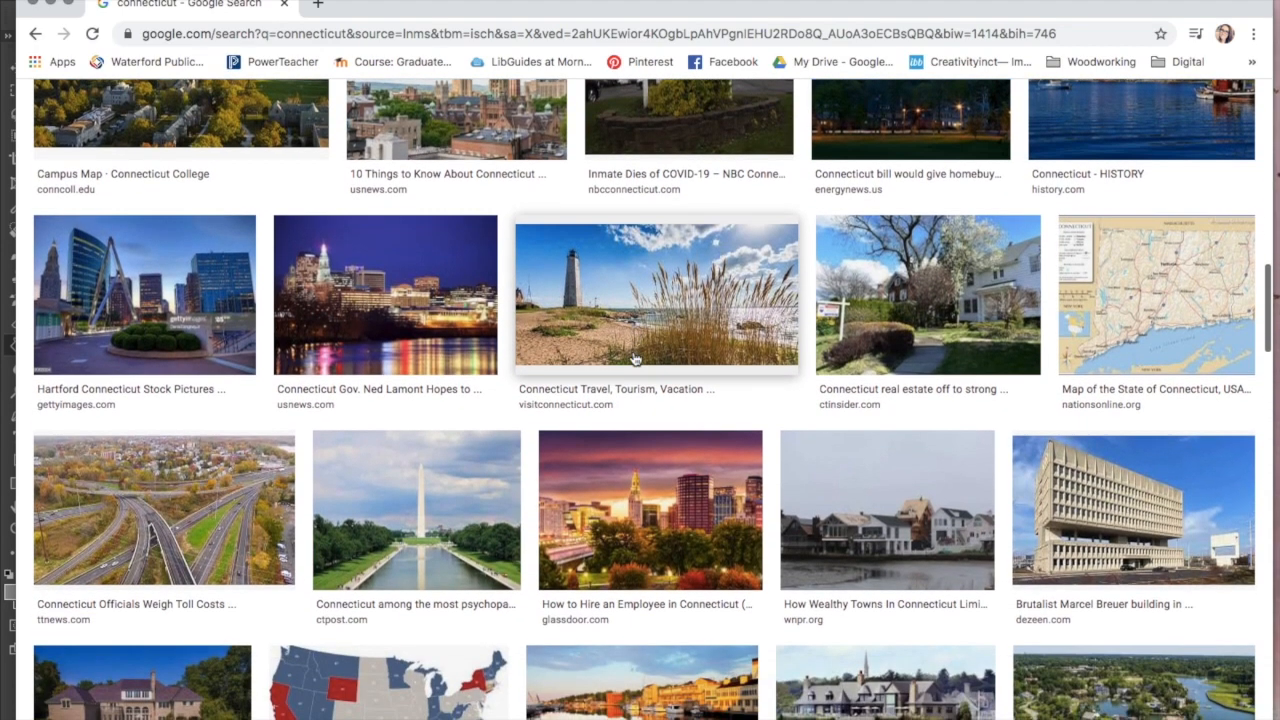
pyautogui.scroll(10, 635, 356)
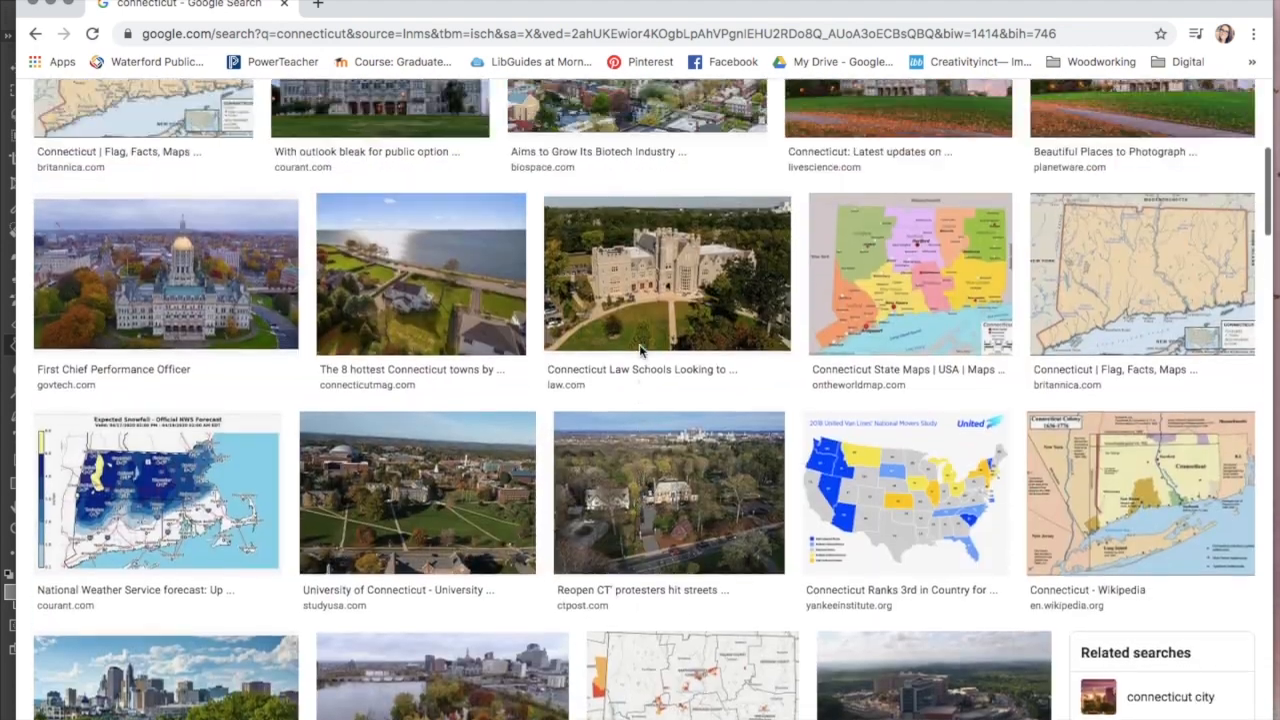
pyautogui.scroll(3, 640, 350)
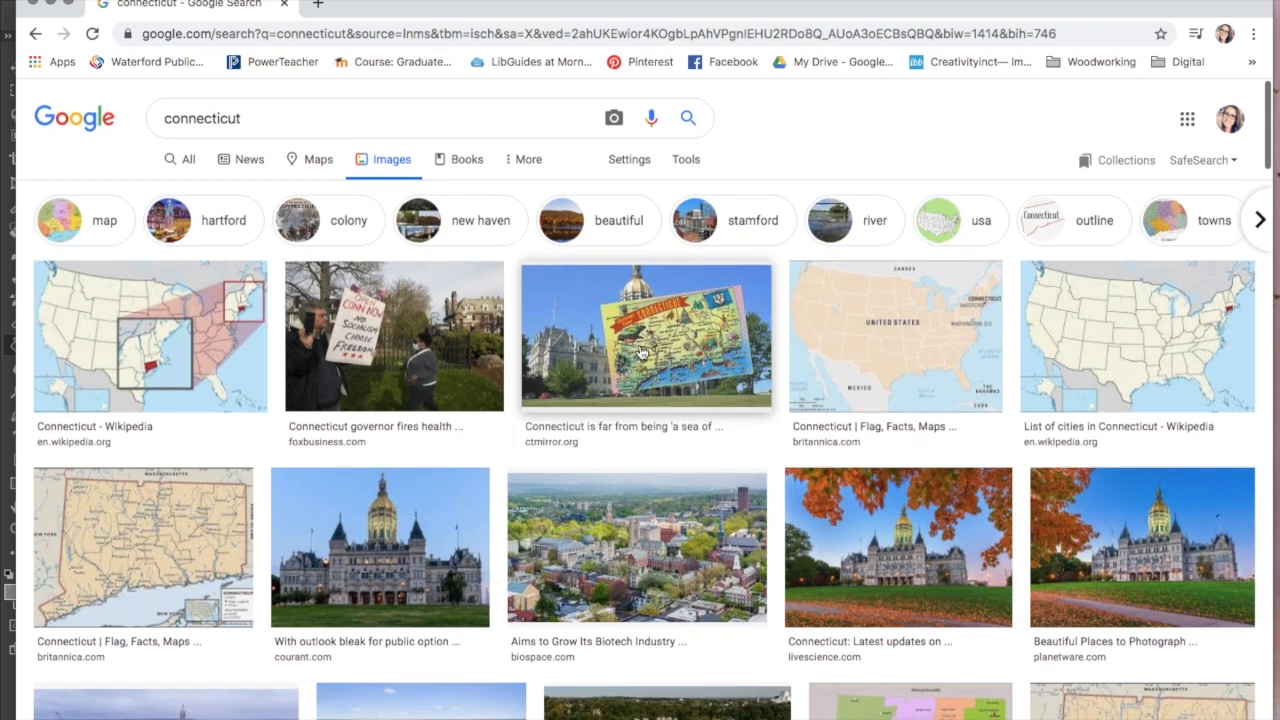
# Filter the image results by usage rights to those labeled for reuse with modification.
pyautogui.click(689, 164)
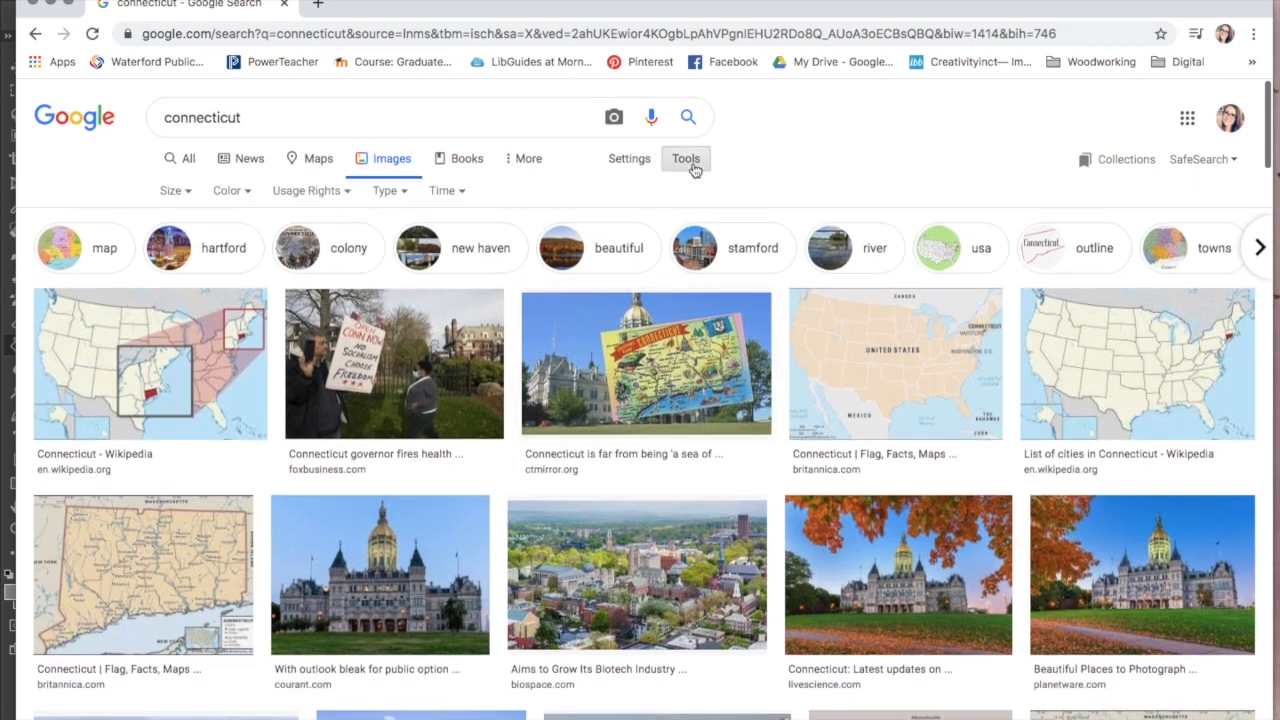
pyautogui.click(331, 194)
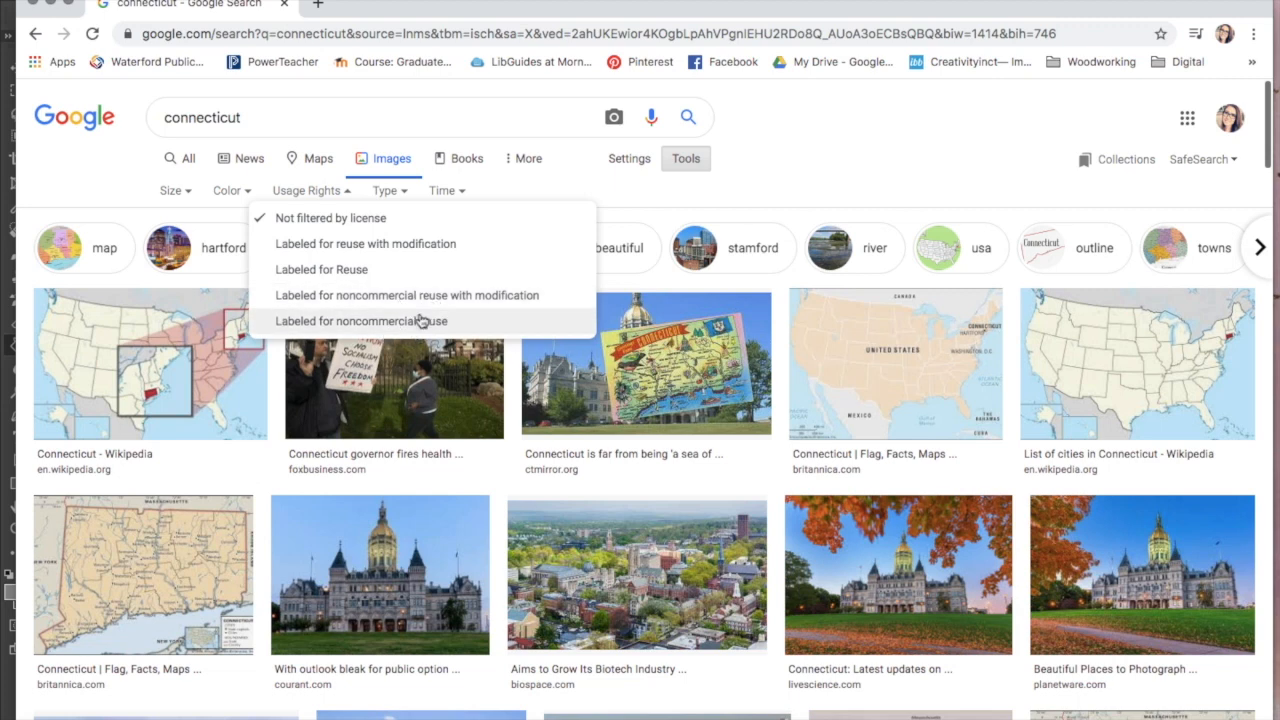
pyautogui.click(380, 255)
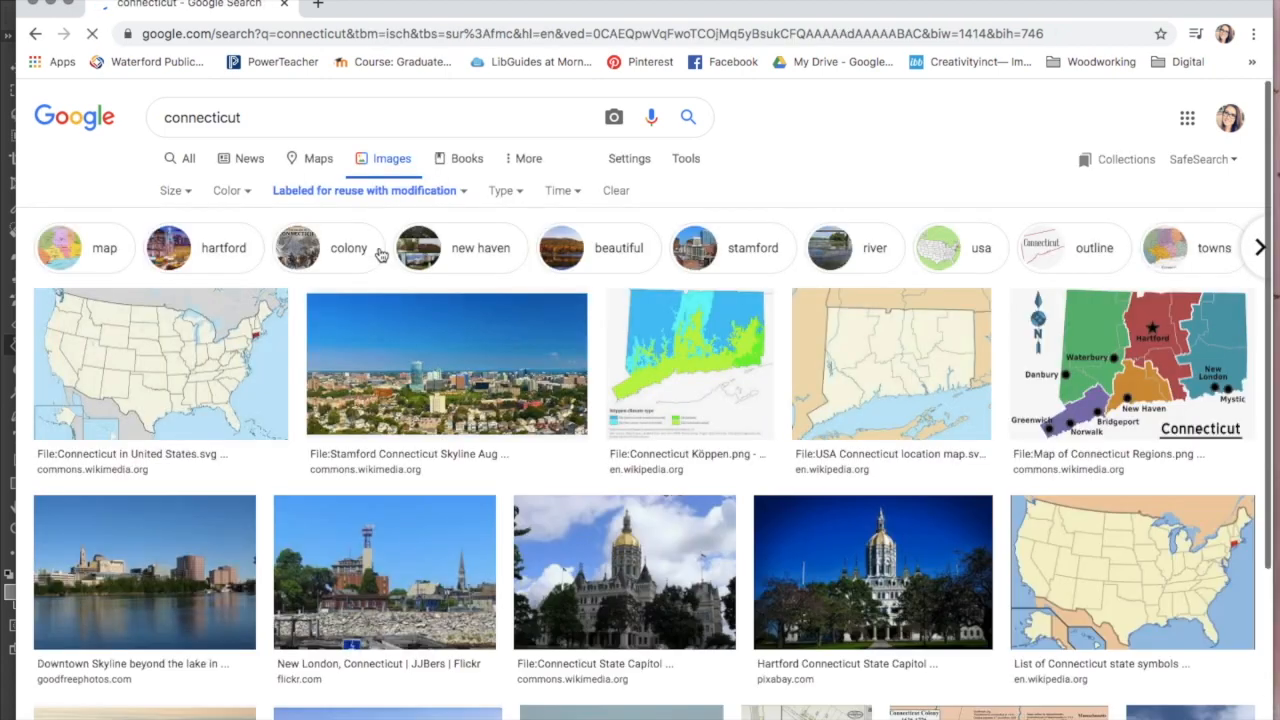
# Find Pixabay's Hartford Connecticut State Capitol photo in the filtered results and open the image by itself in a new tab.
pyautogui.scroll(-8, 697, 286)
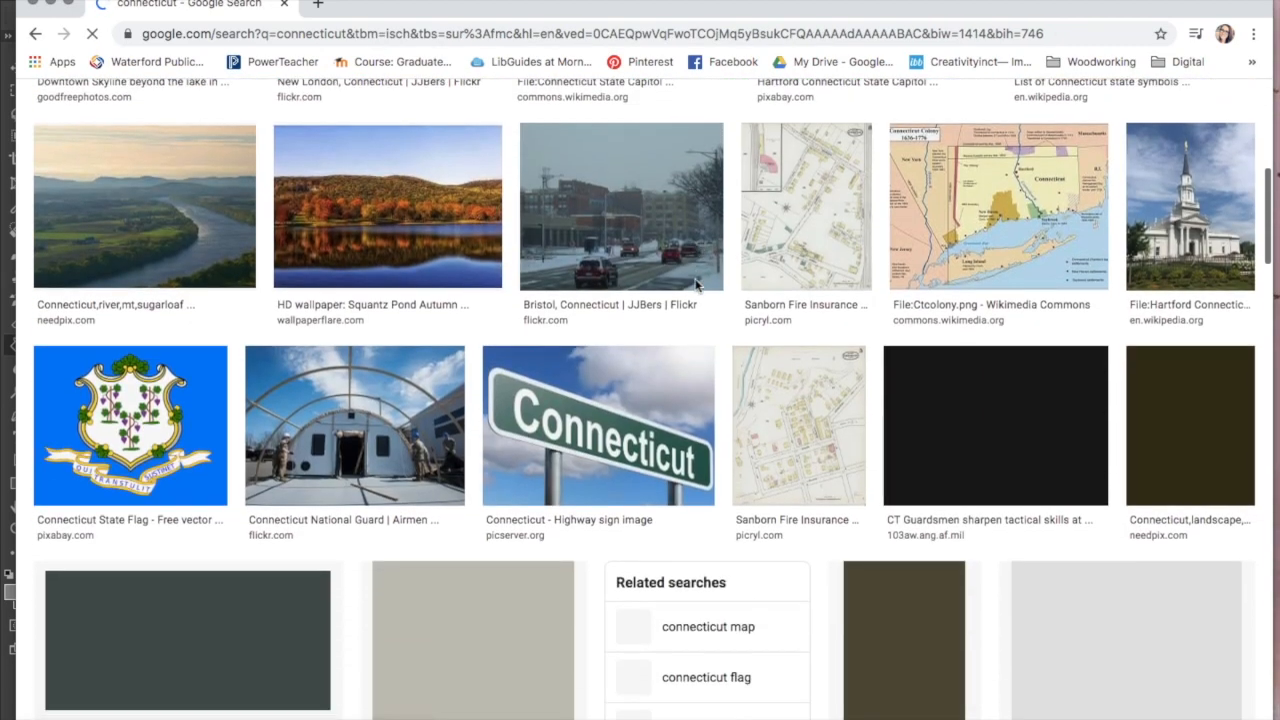
pyautogui.scroll(-5, 697, 286)
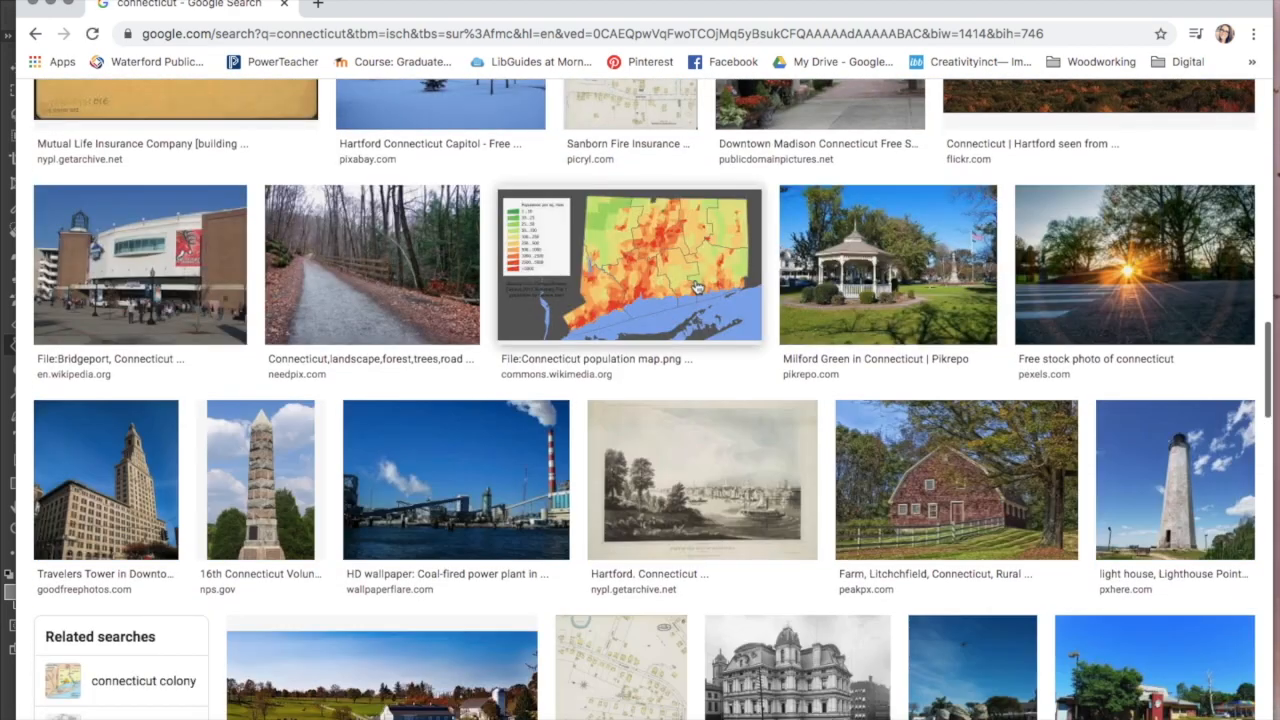
pyautogui.scroll(-1, 697, 286)
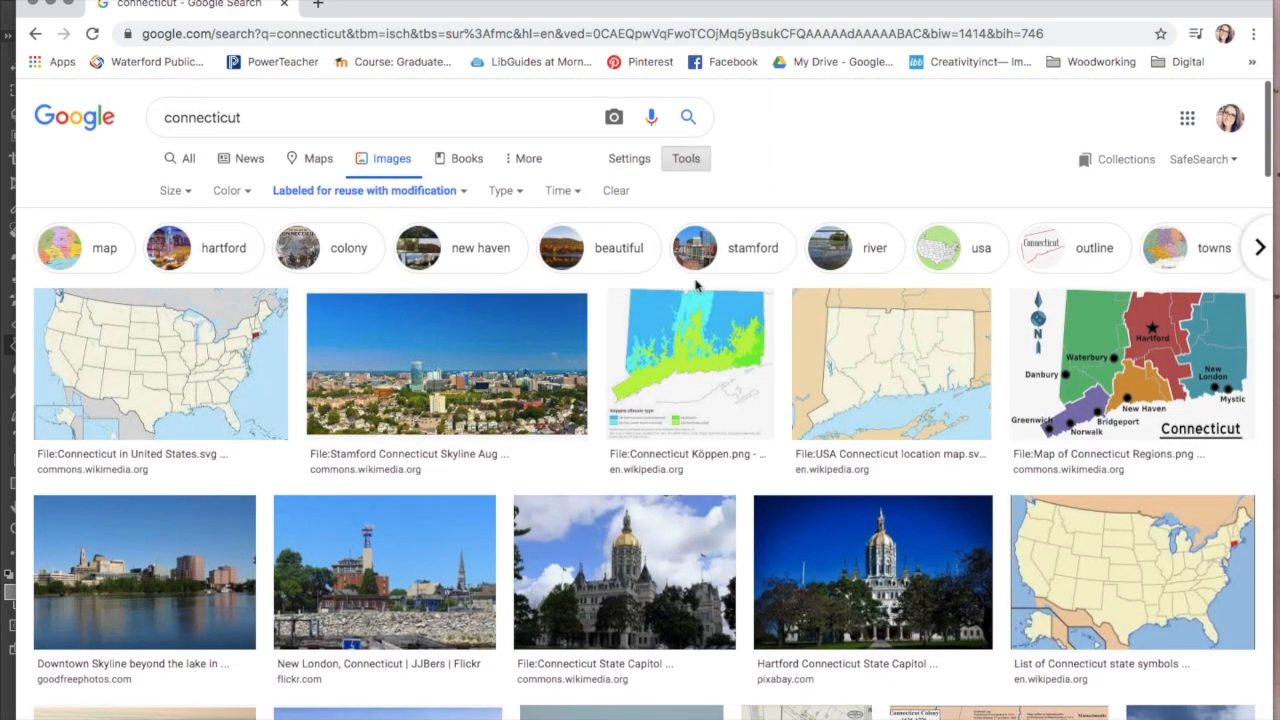
pyautogui.scroll(-3, 697, 286)
pyautogui.scroll(-1, 697, 286)
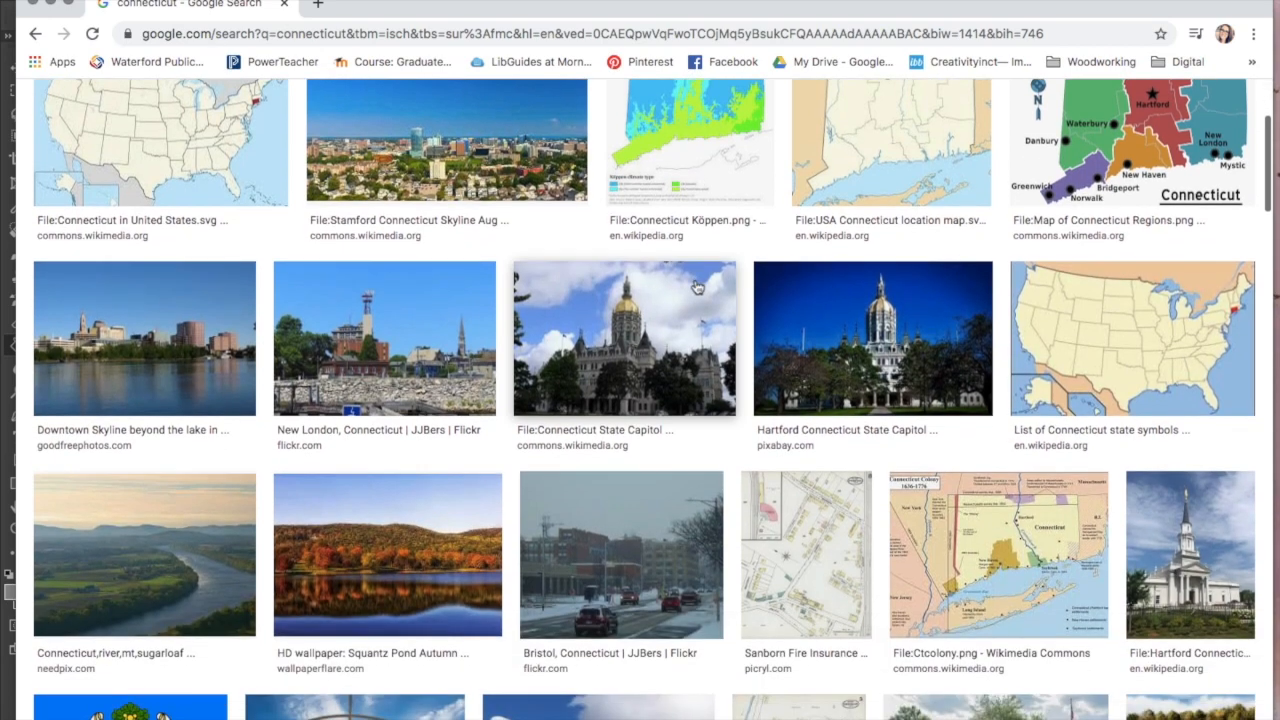
pyautogui.click(885, 350)
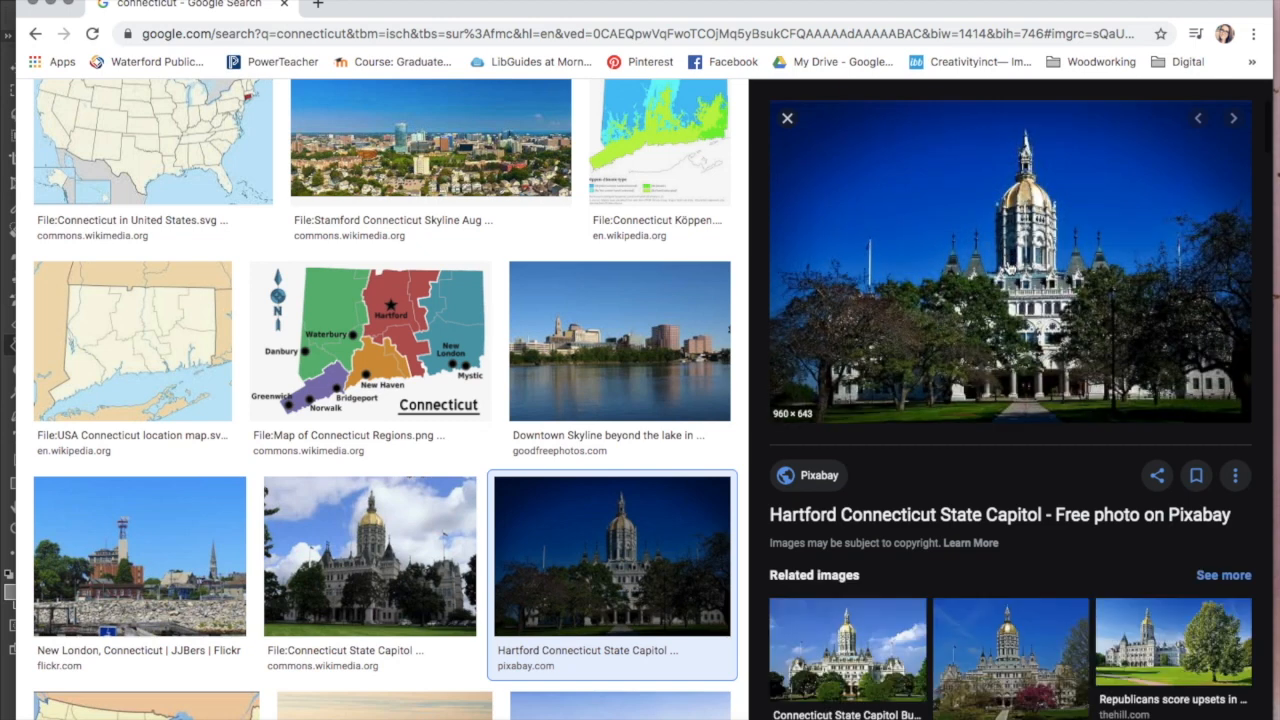
pyautogui.rightClick(1008, 265)
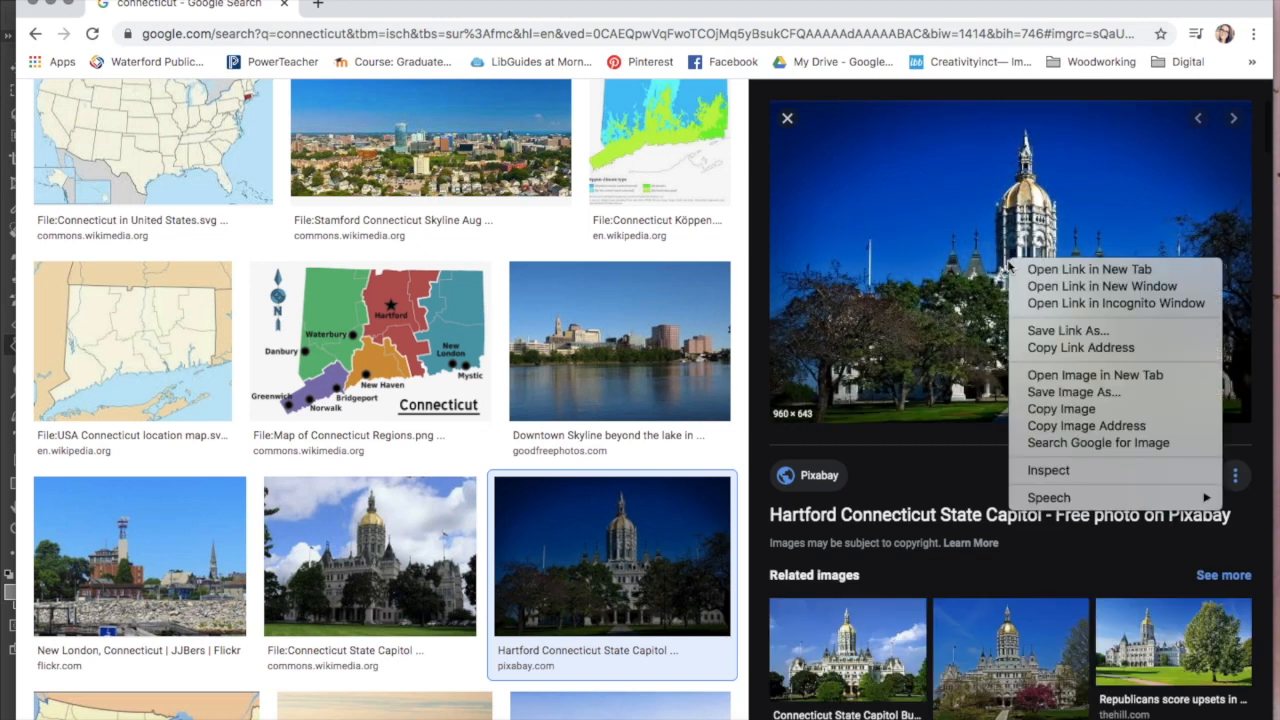
pyautogui.click(1042, 375)
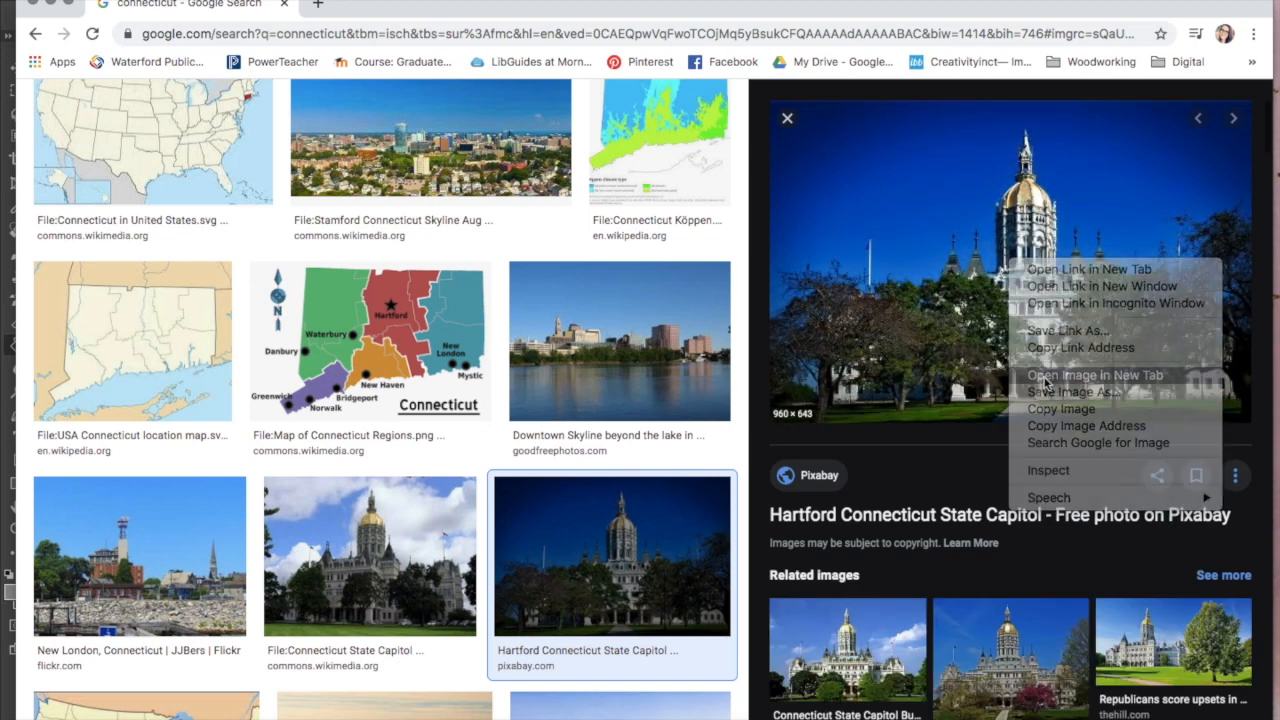
pyautogui.click(384, 5)
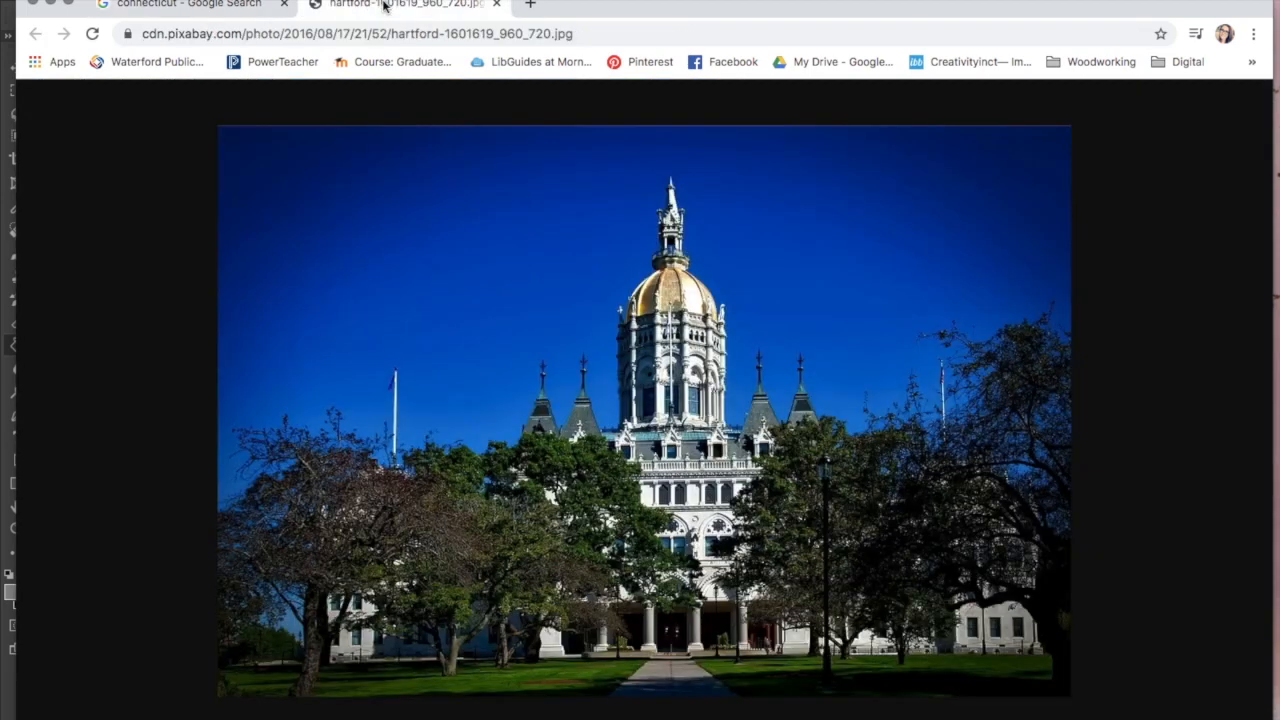
# Copy the capitol photo into the Photoshop postcard and place its layer directly above the CONNECTICUT text layer.
pyautogui.rightClick(604, 418)
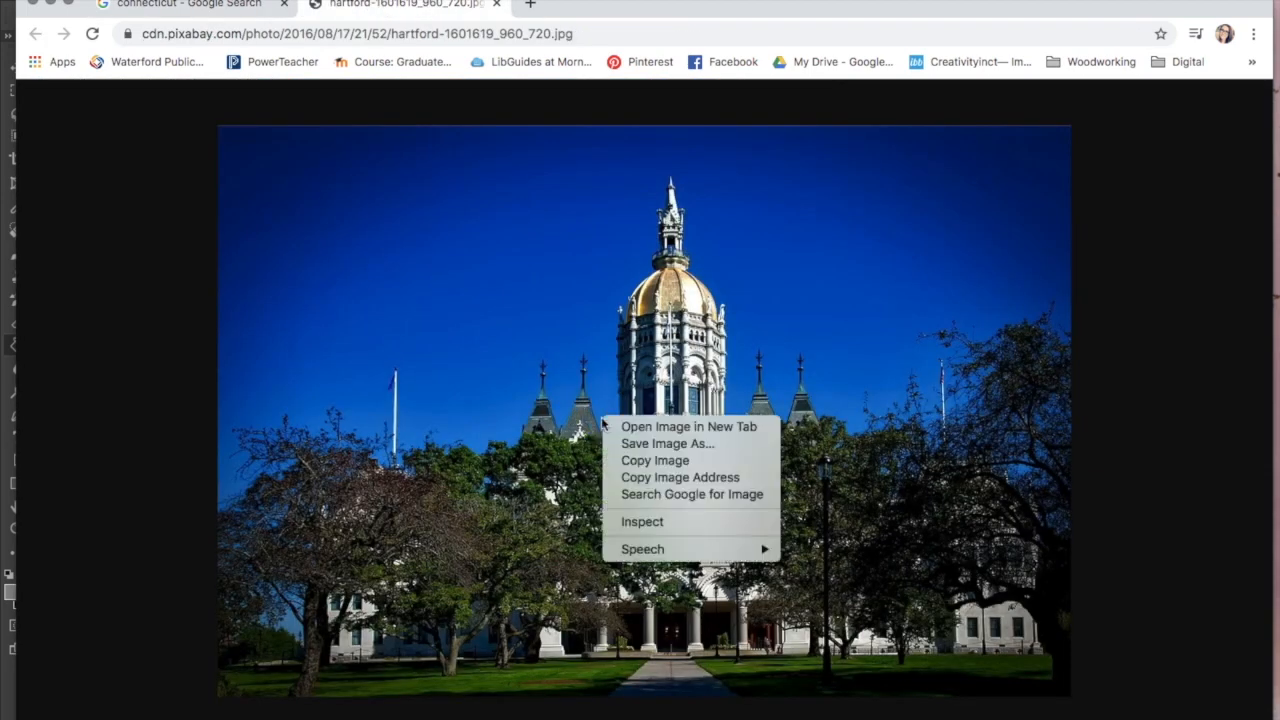
pyautogui.click(633, 460)
pyautogui.moveTo(943, 714)
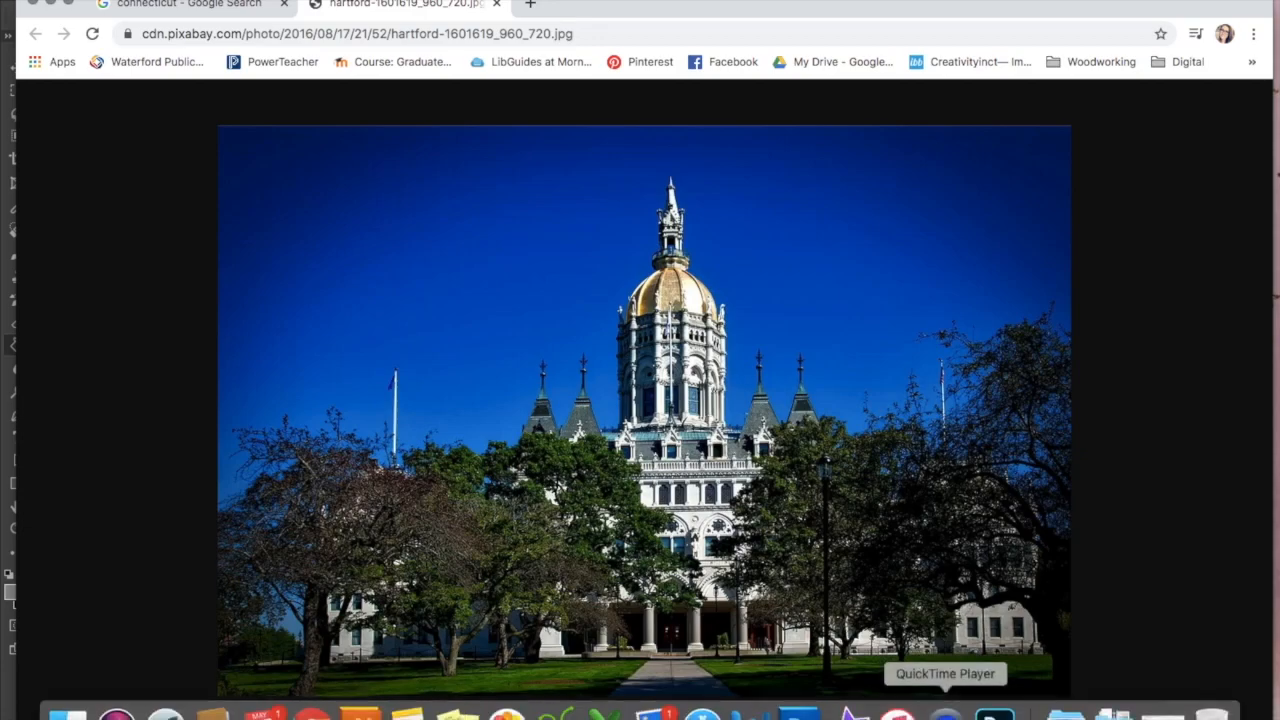
pyautogui.click(994, 714)
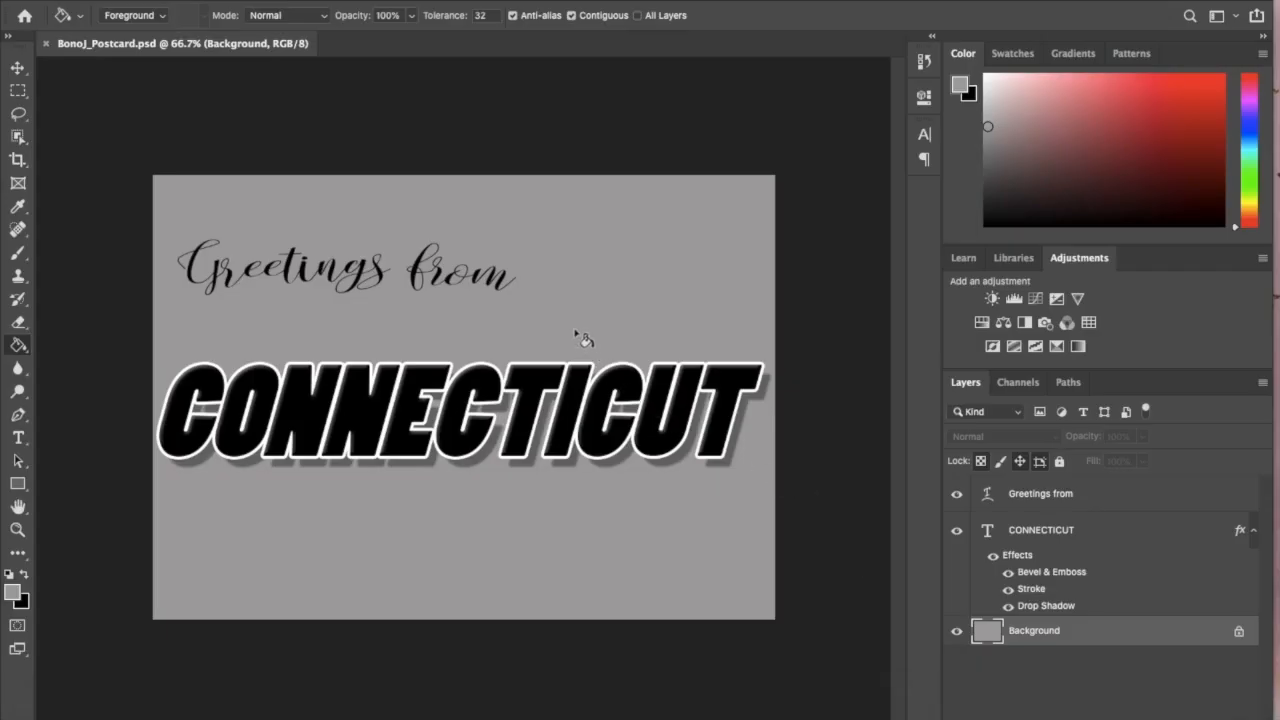
pyautogui.press('super+v')
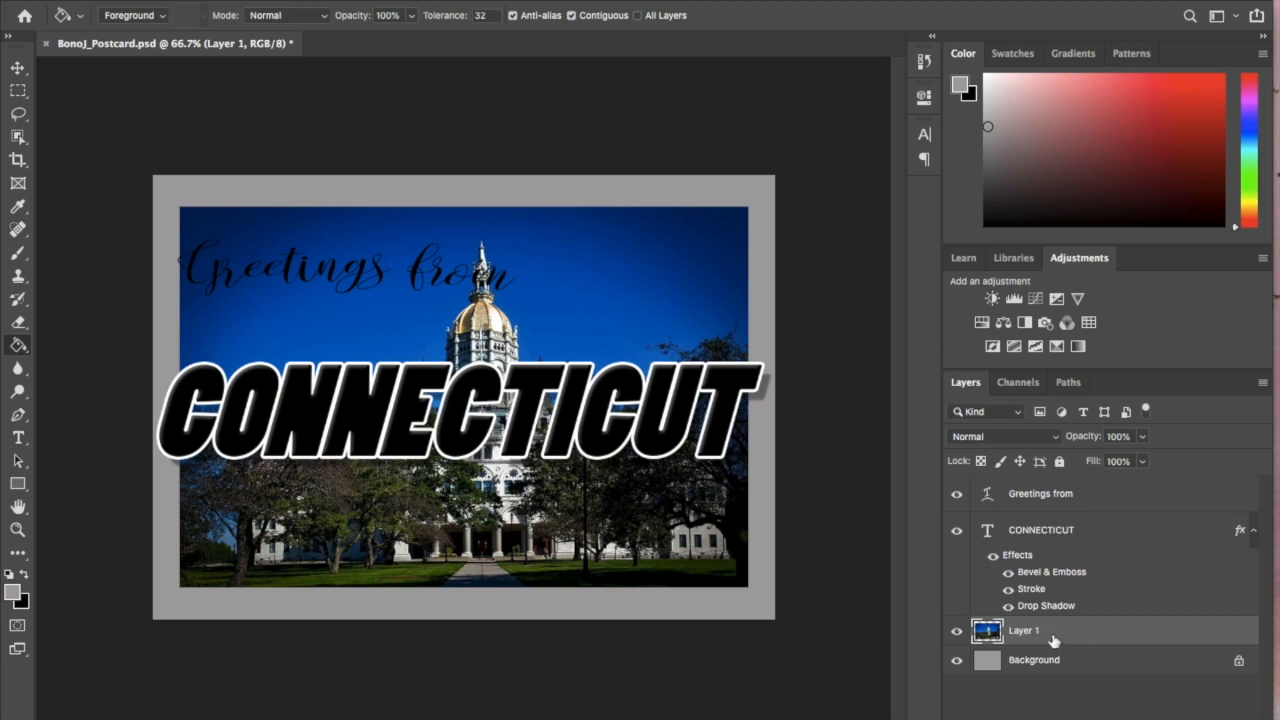
pyautogui.moveTo(1053, 641); pyautogui.dragTo(1056, 535)
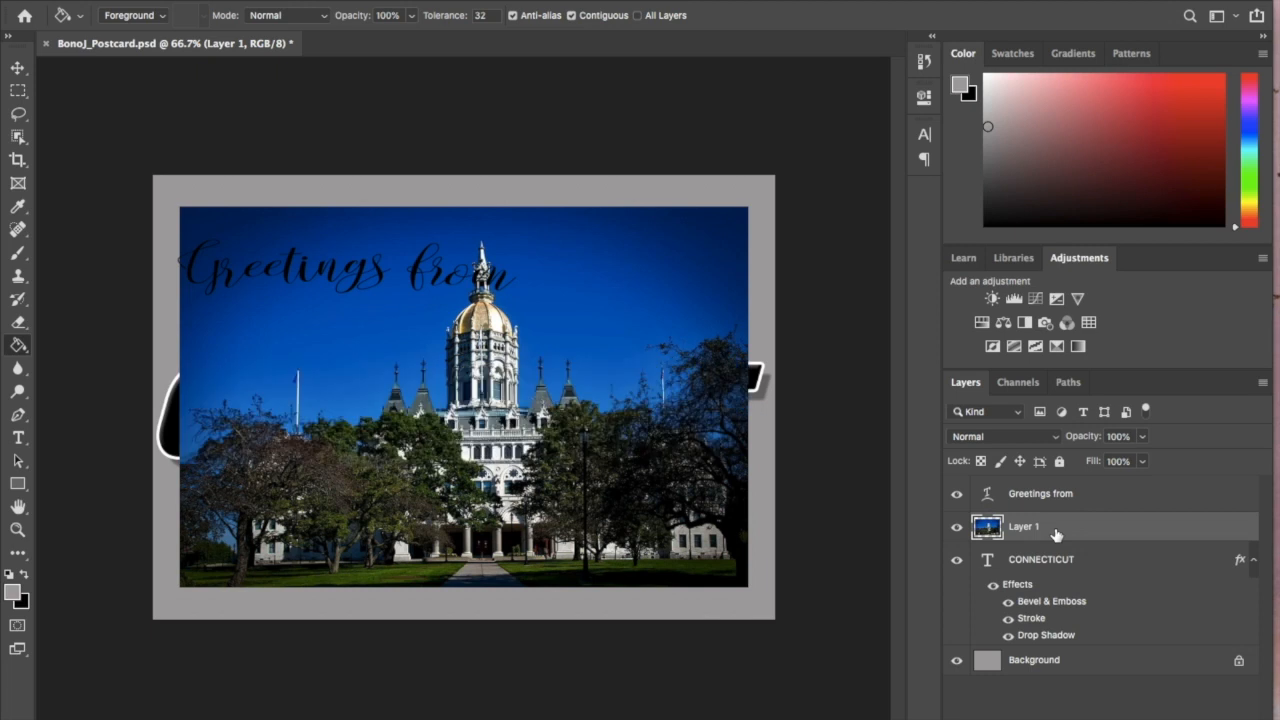
# Try clipping the unscaled capitol photo to the CONNECTICUT text, and step the history back to the layer reordering.
pyautogui.rightClick(1055, 534)
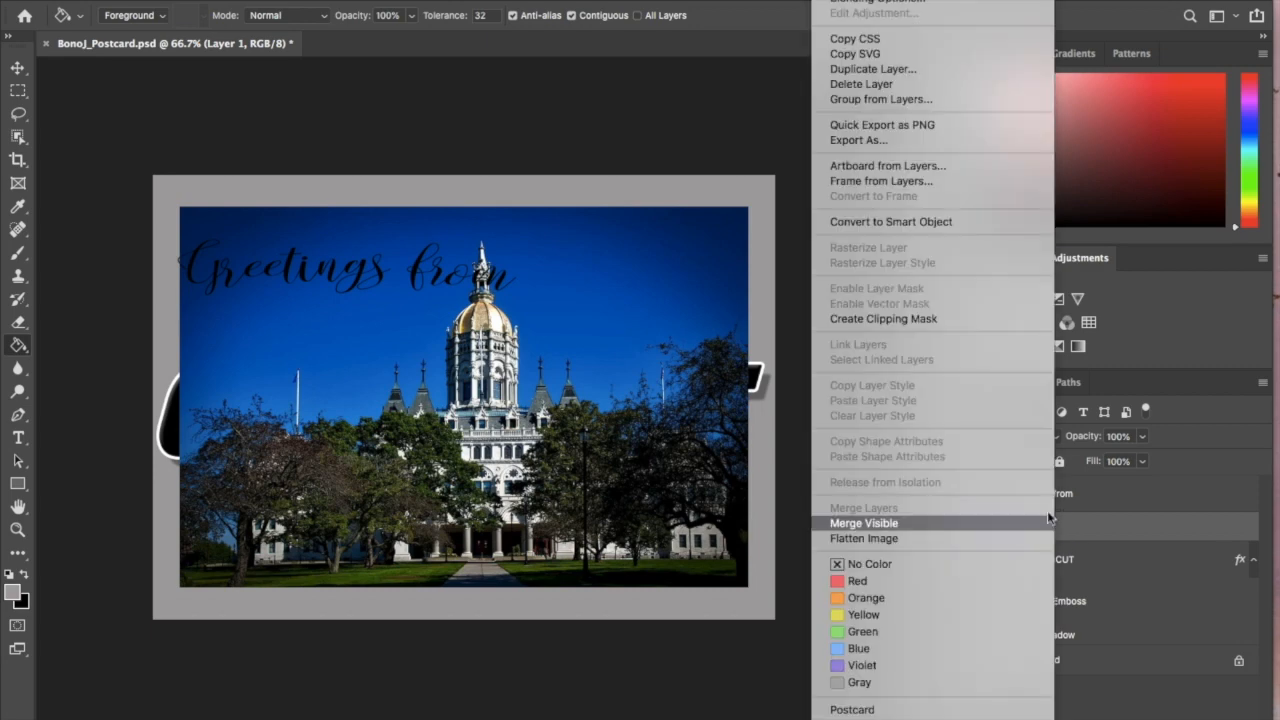
pyautogui.click(934, 320)
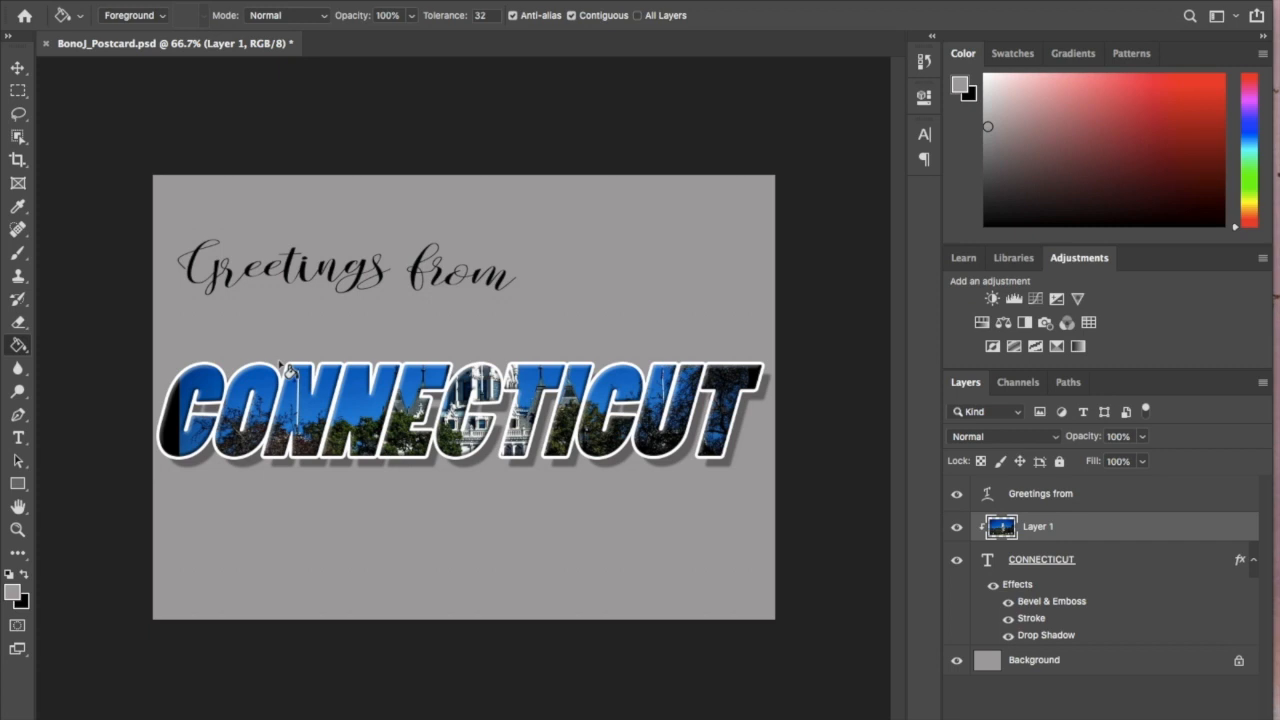
pyautogui.click(924, 62)
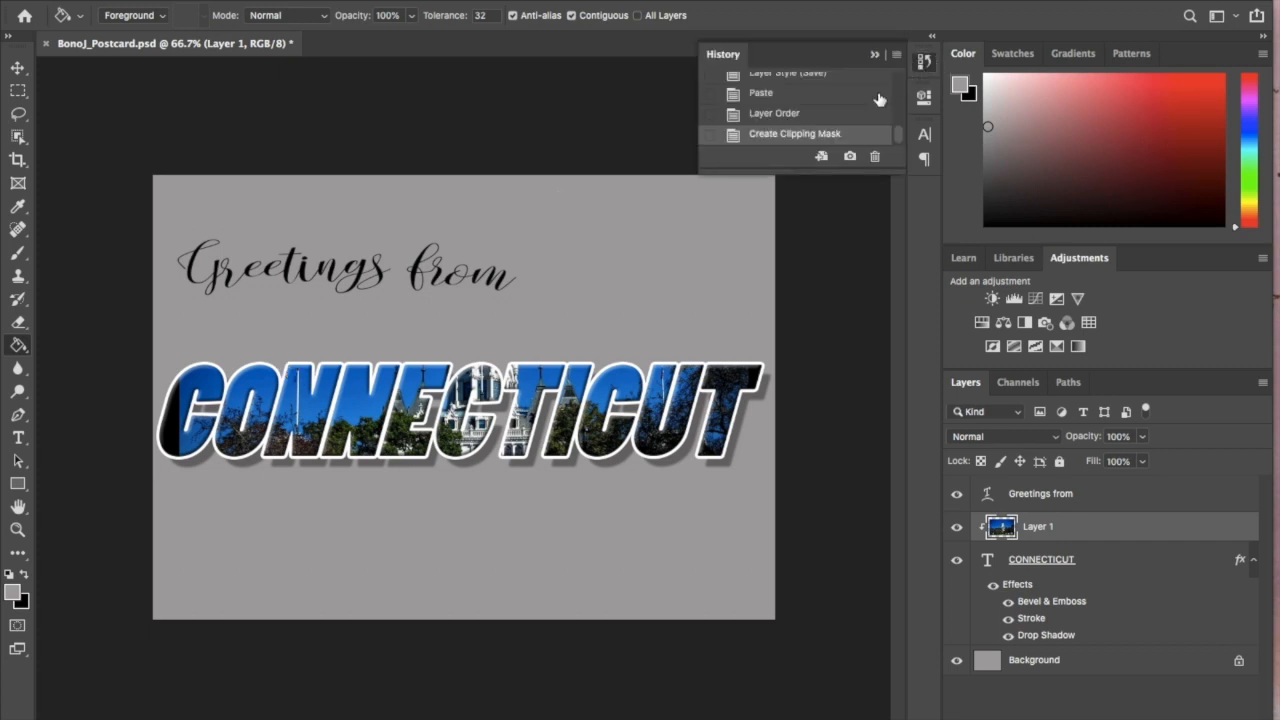
pyautogui.click(790, 113)
pyautogui.click(924, 64)
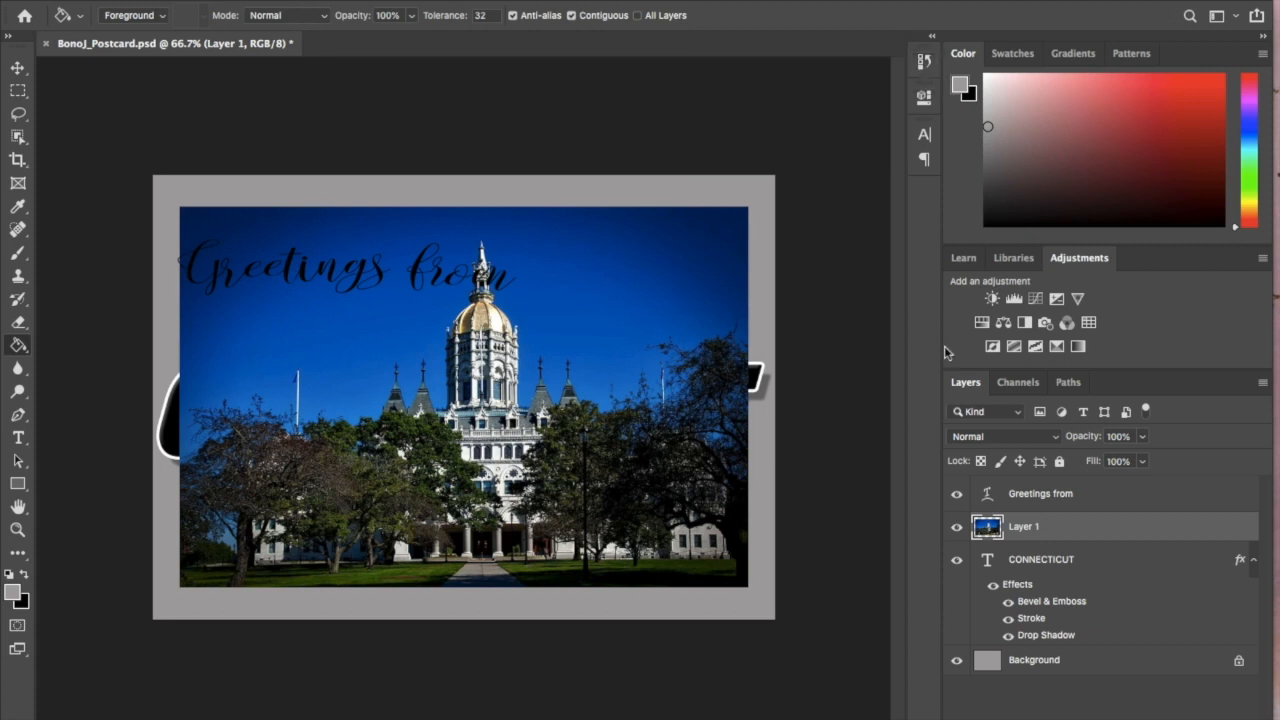
# Scale the capitol photo proportionally to about 27.6% and position it over the first letters of CONNECTICUT.
pyautogui.hotkey('ctrl', 't')
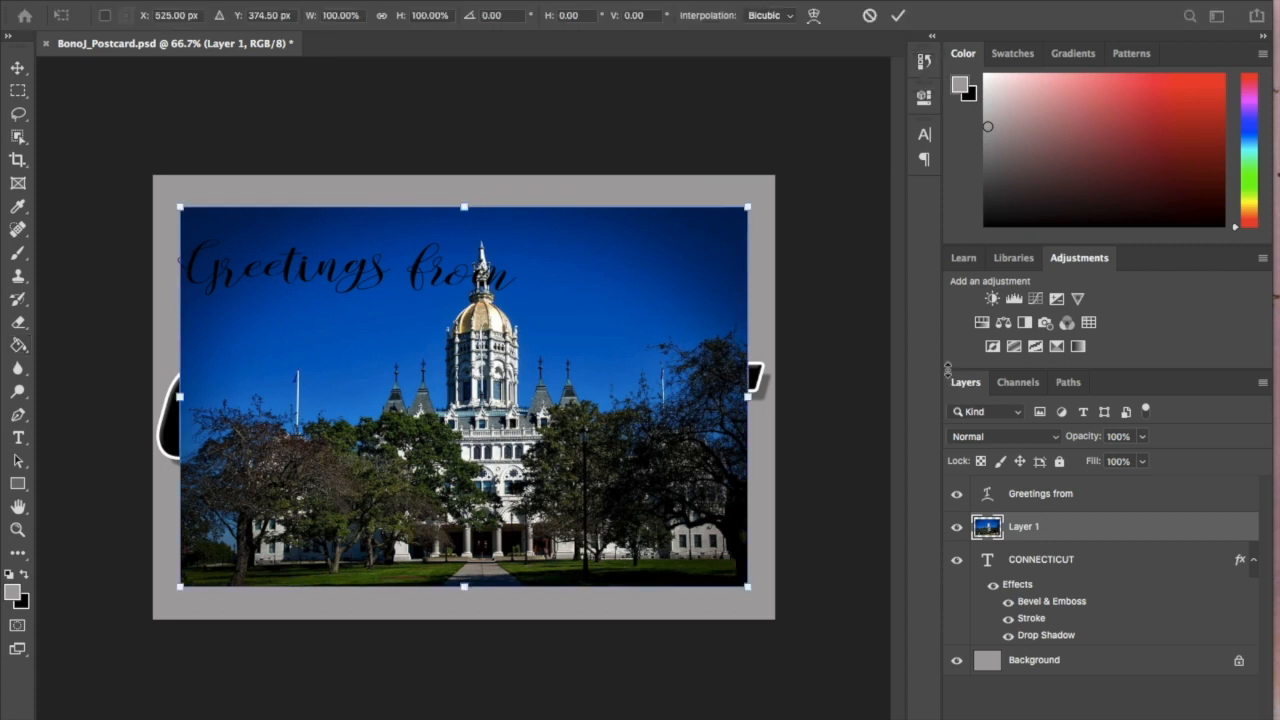
pyautogui.rightClick(748, 592)
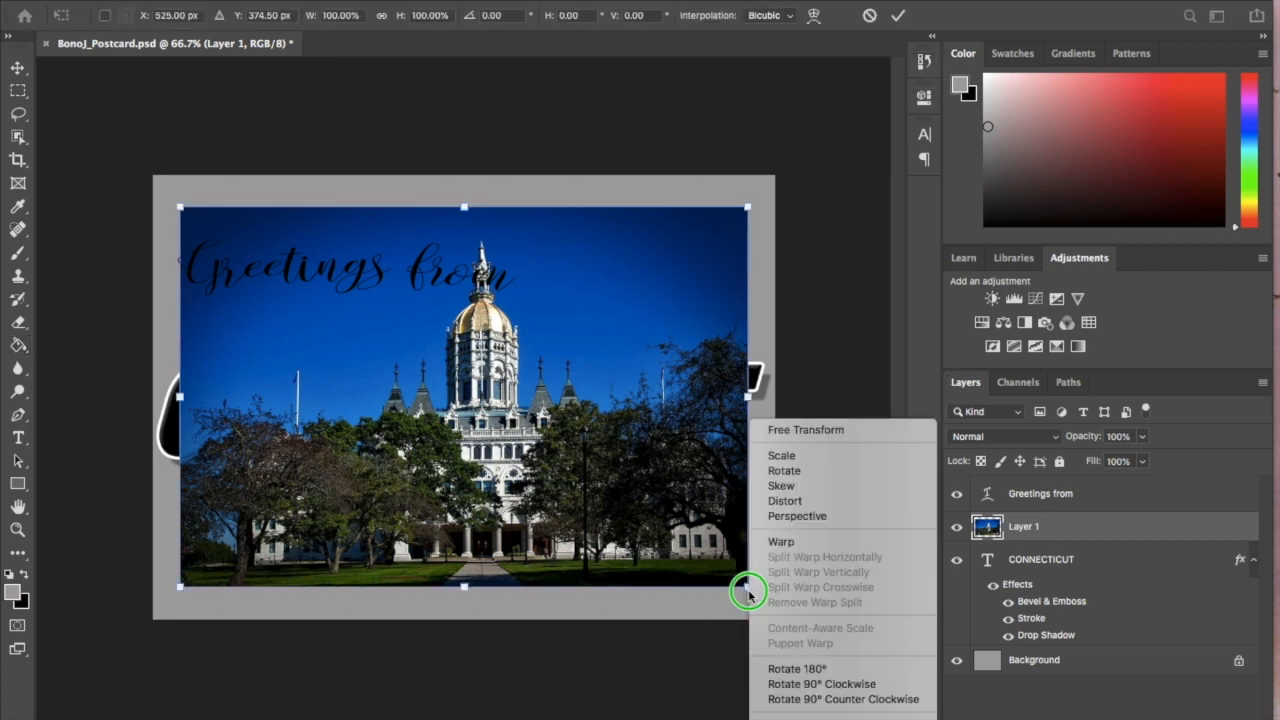
pyautogui.click(748, 592)
pyautogui.moveTo(745, 587); pyautogui.dragTo(381, 385)
pyautogui.moveTo(371, 342); pyautogui.dragTo(331, 470)
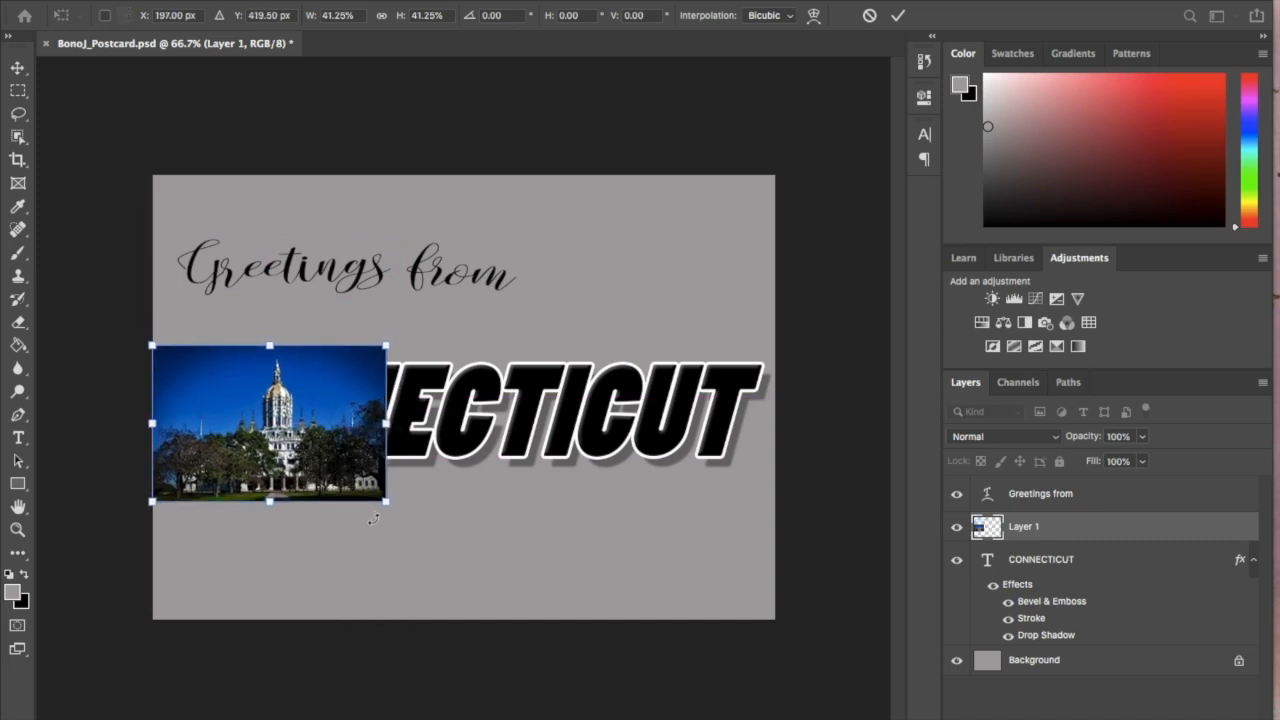
pyautogui.moveTo(386, 504); pyautogui.dragTo(309, 480)
pyautogui.moveTo(153, 348); pyautogui.dragTo(178, 390)
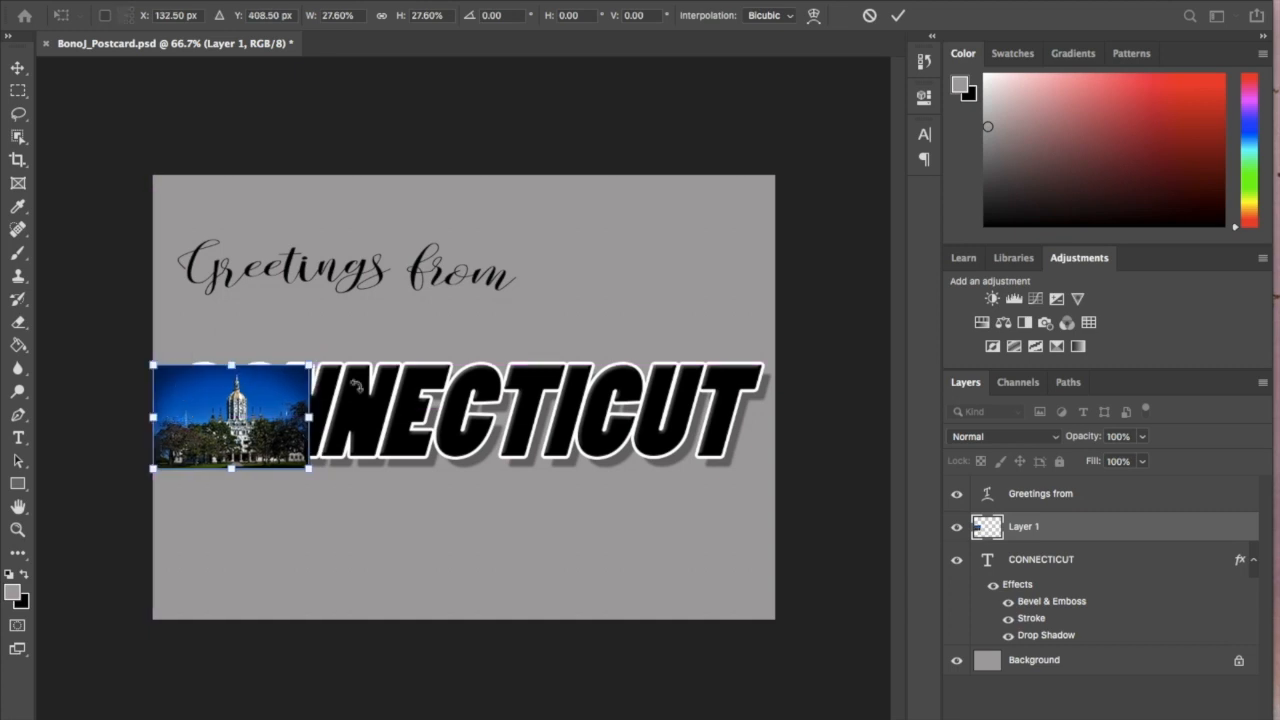
pyautogui.press('Return')
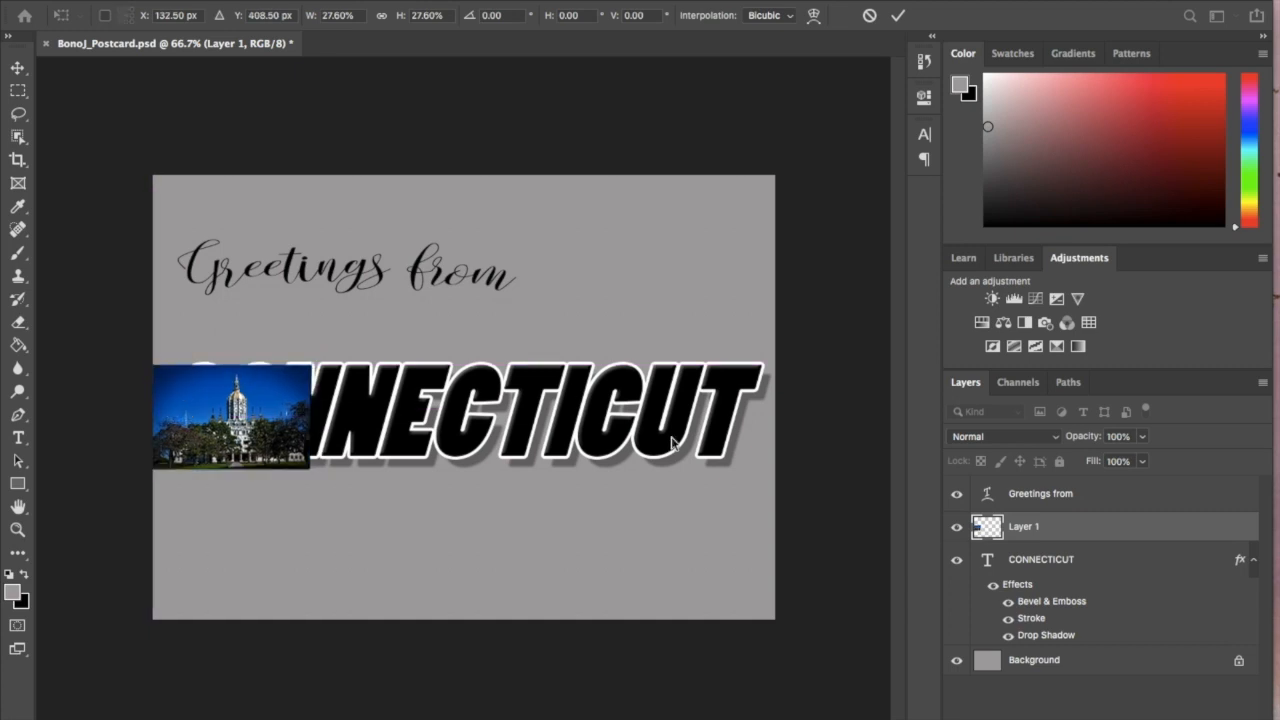
# Clip the reduced capitol photo to the CONNECTICUT text with a clipping mask and activate the Move tool.
pyautogui.press('g')
pyautogui.rightClick(1071, 535)
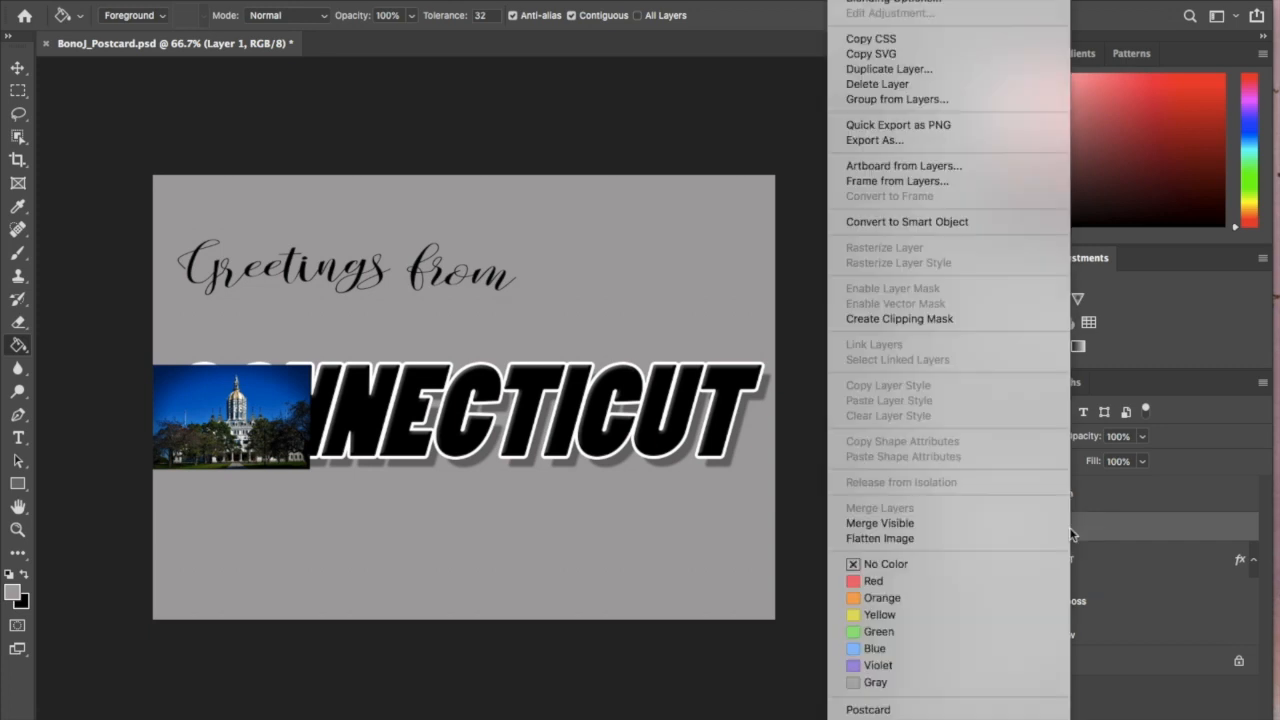
pyautogui.click(933, 319)
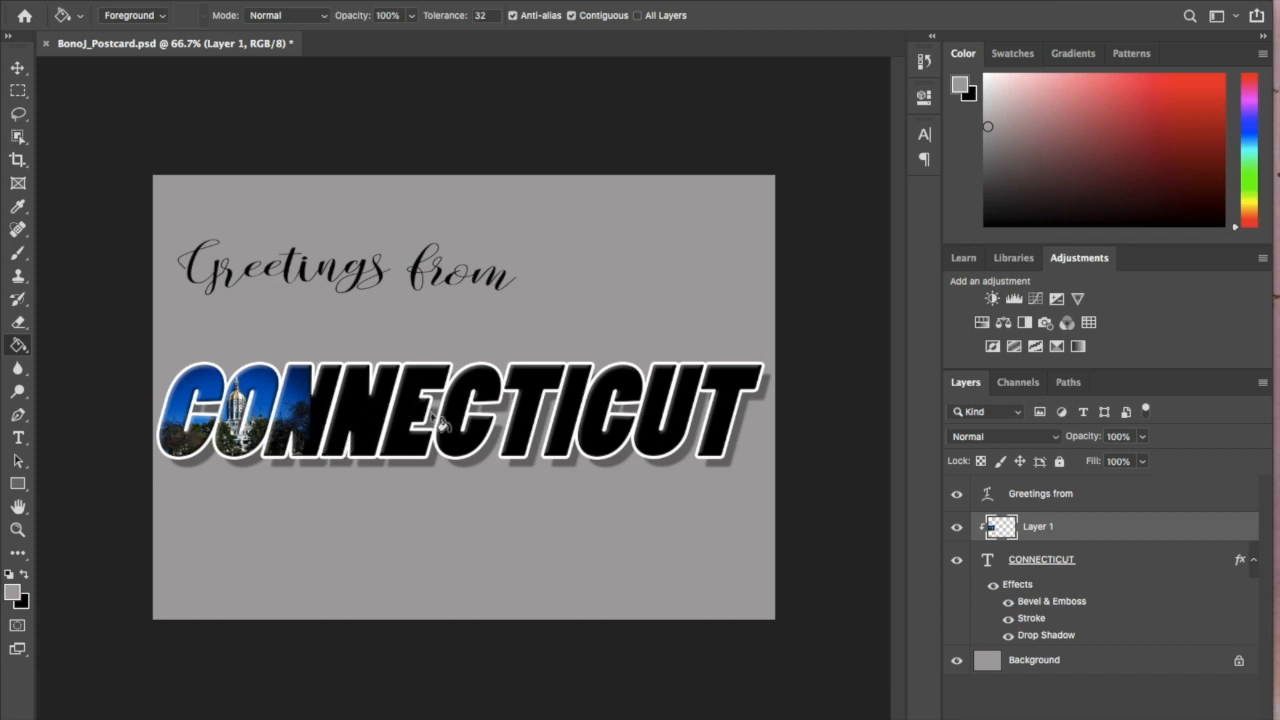
pyautogui.click(18, 69)
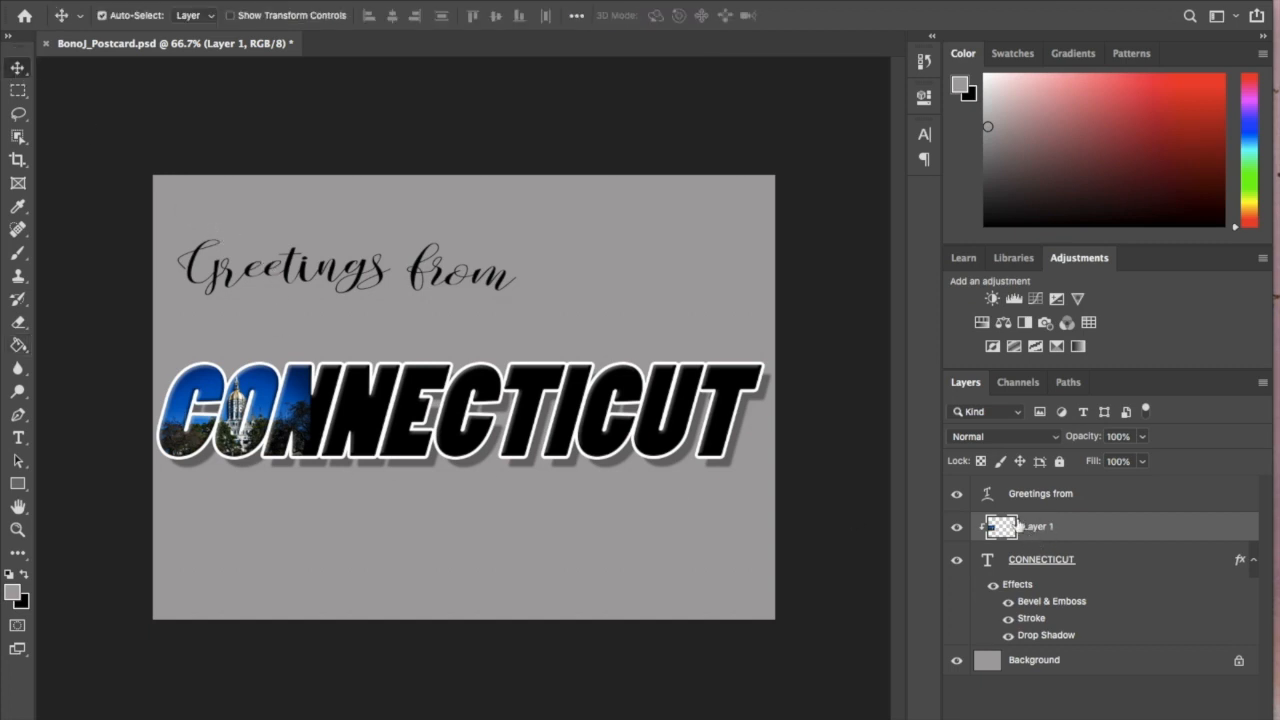
# Shift the clipped capitol photo so the dome sits in the letter C, and erase the part spilling over the O.
pyautogui.moveTo(300, 430); pyautogui.dragTo(244, 411)
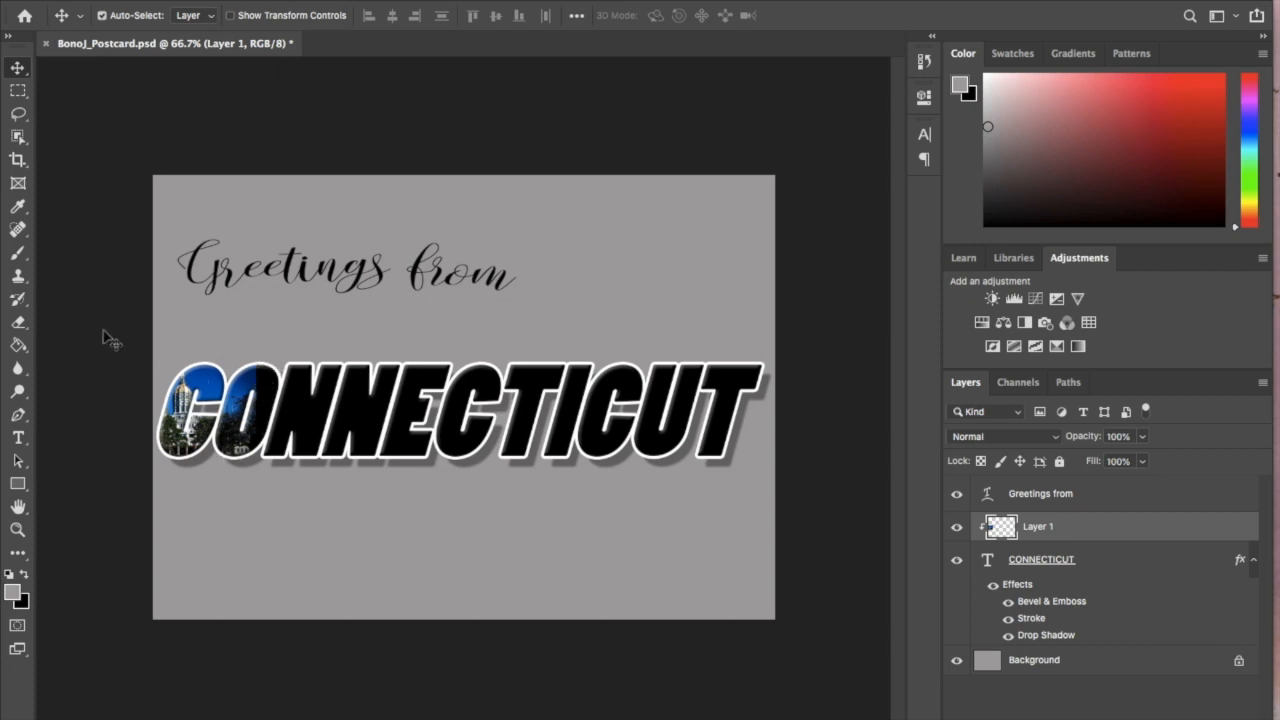
pyautogui.click(18, 321)
pyautogui.moveTo(275, 398); pyautogui.dragTo(275, 412)
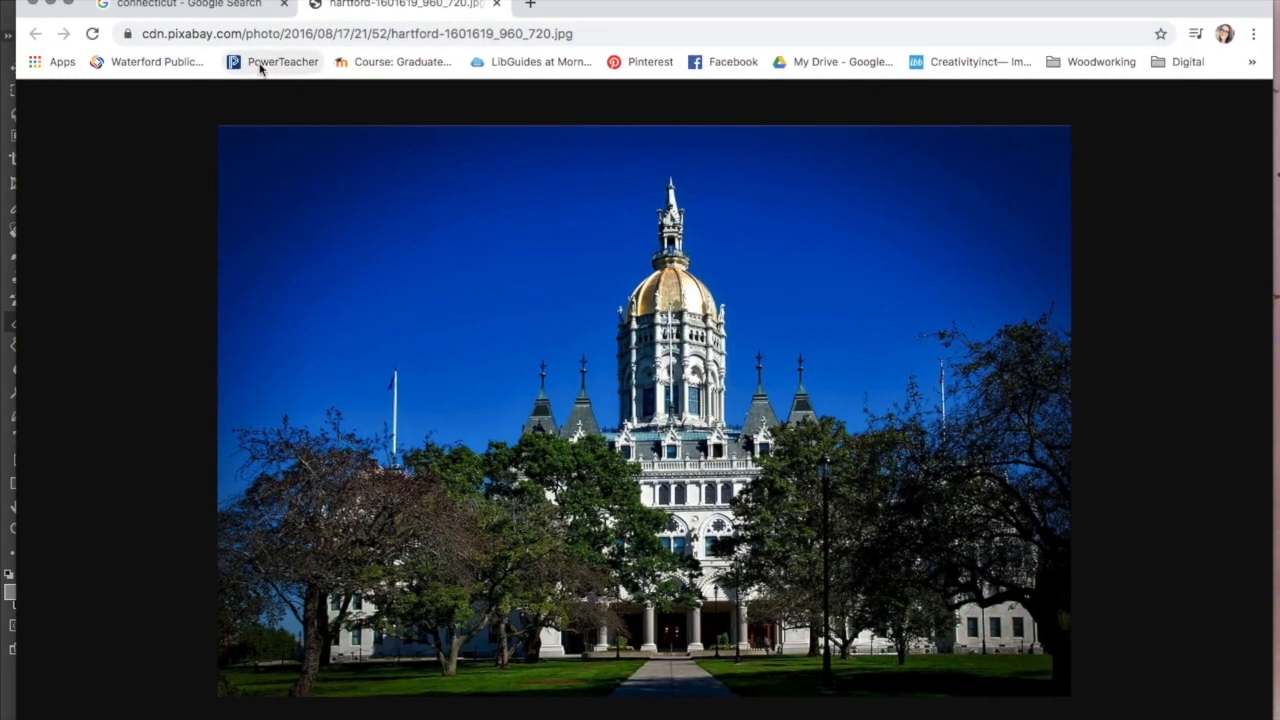
# Close the capitol photo in the browser and open the Squantz Pond autumn landscape from the Connecticut image results in its own tab.
pyautogui.press('super+w')
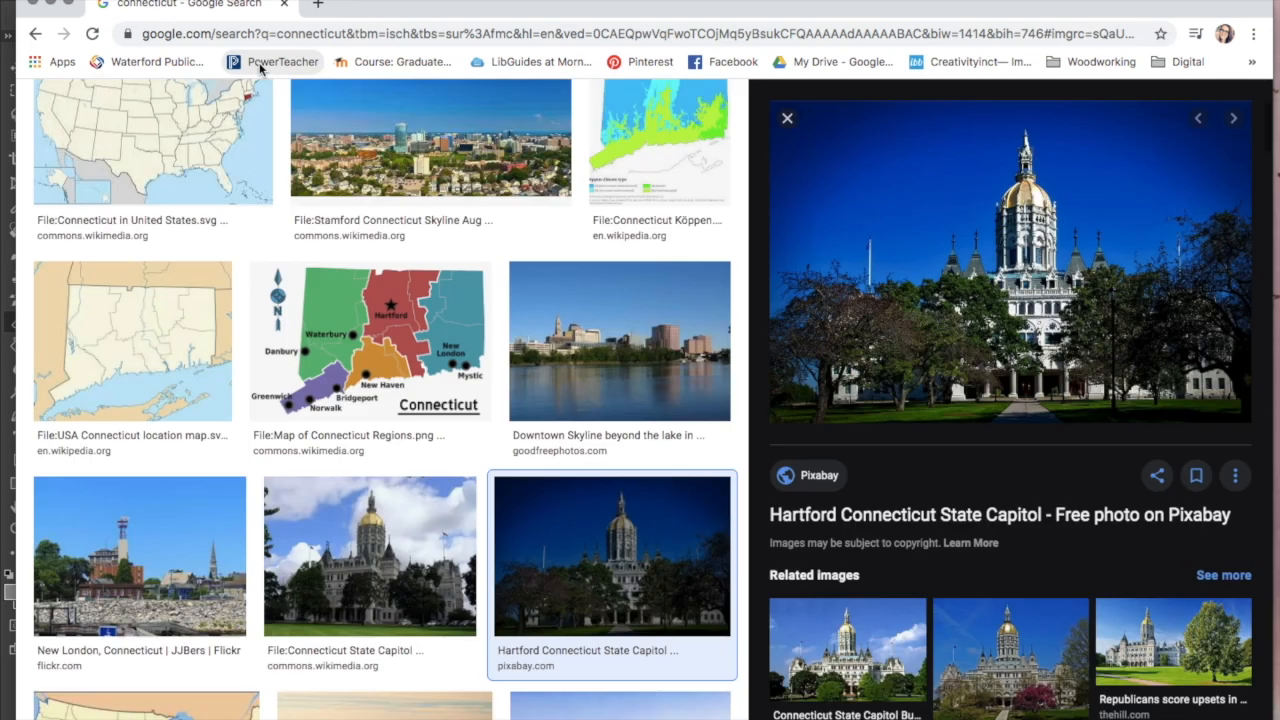
pyautogui.scroll(-4, 557, 301)
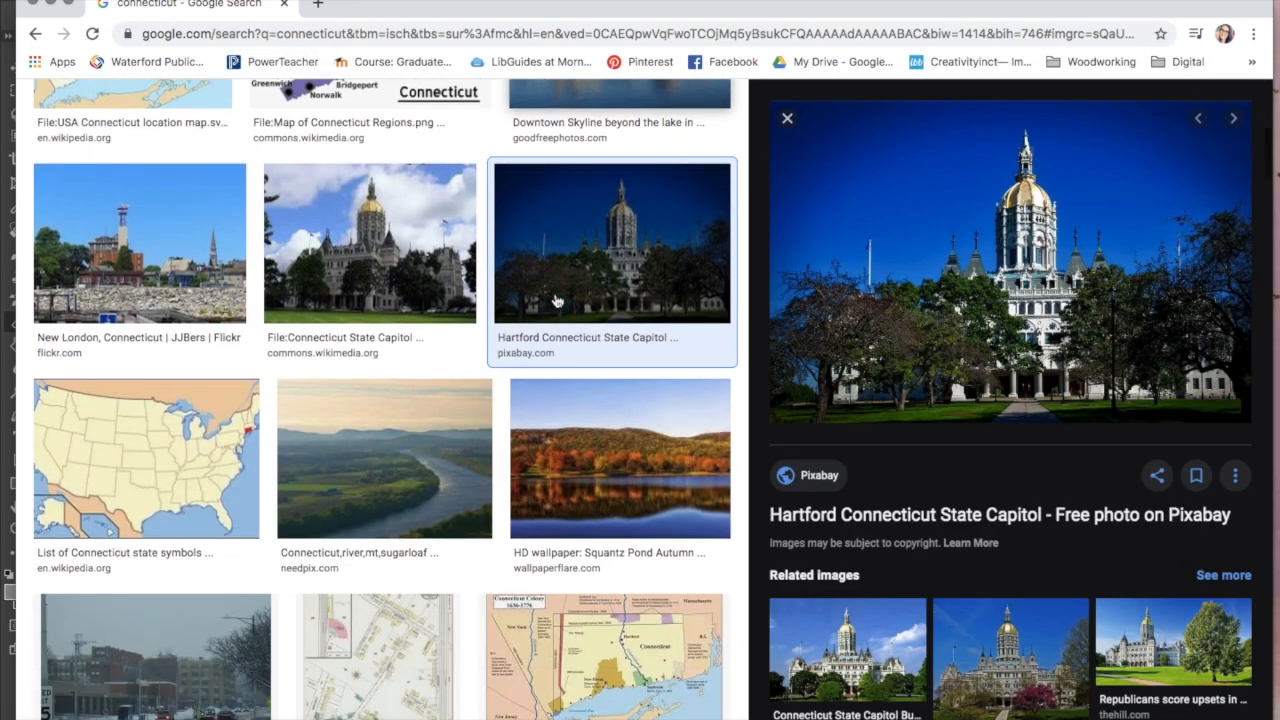
pyautogui.scroll(-2, 557, 300)
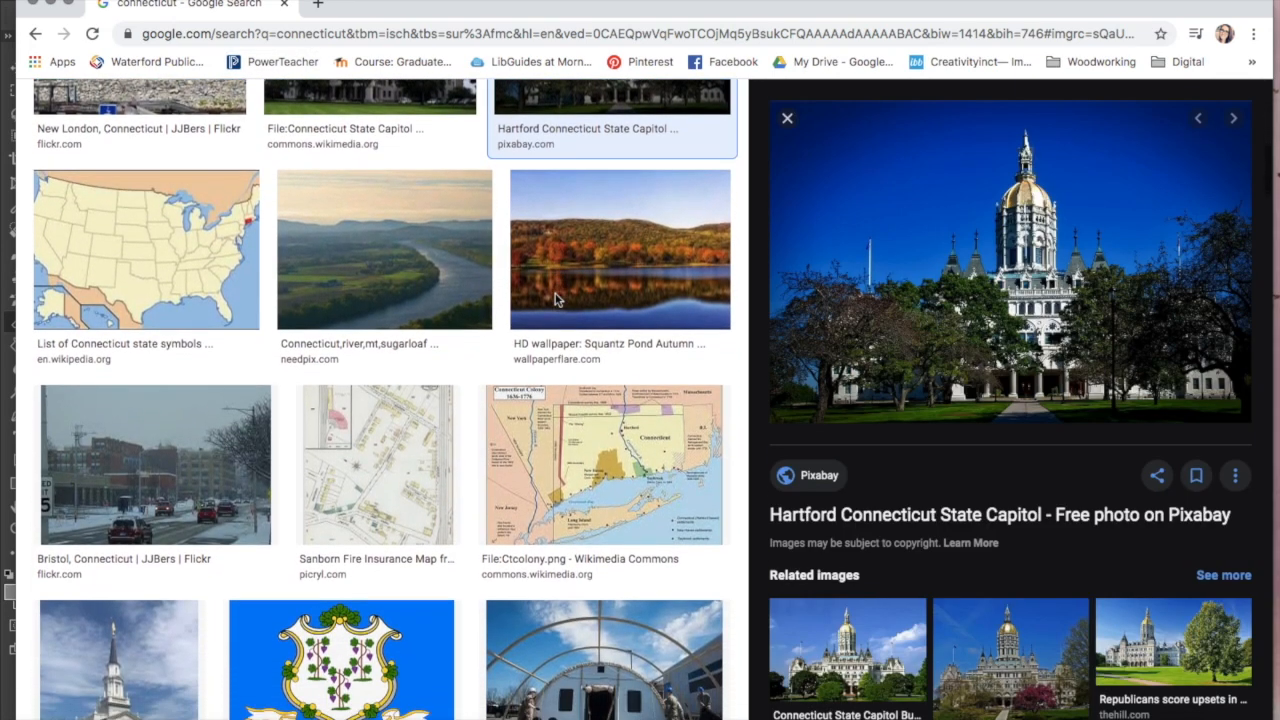
pyautogui.scroll(-1, 557, 300)
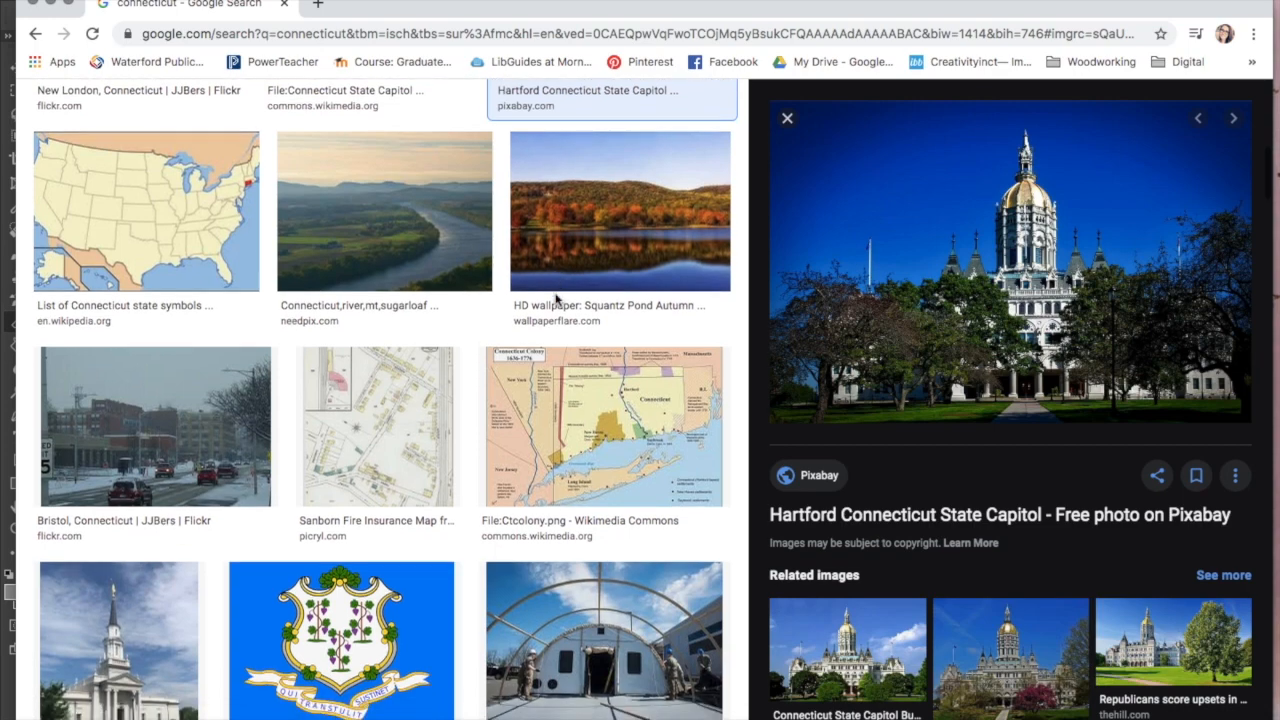
pyautogui.scroll(1, 557, 300)
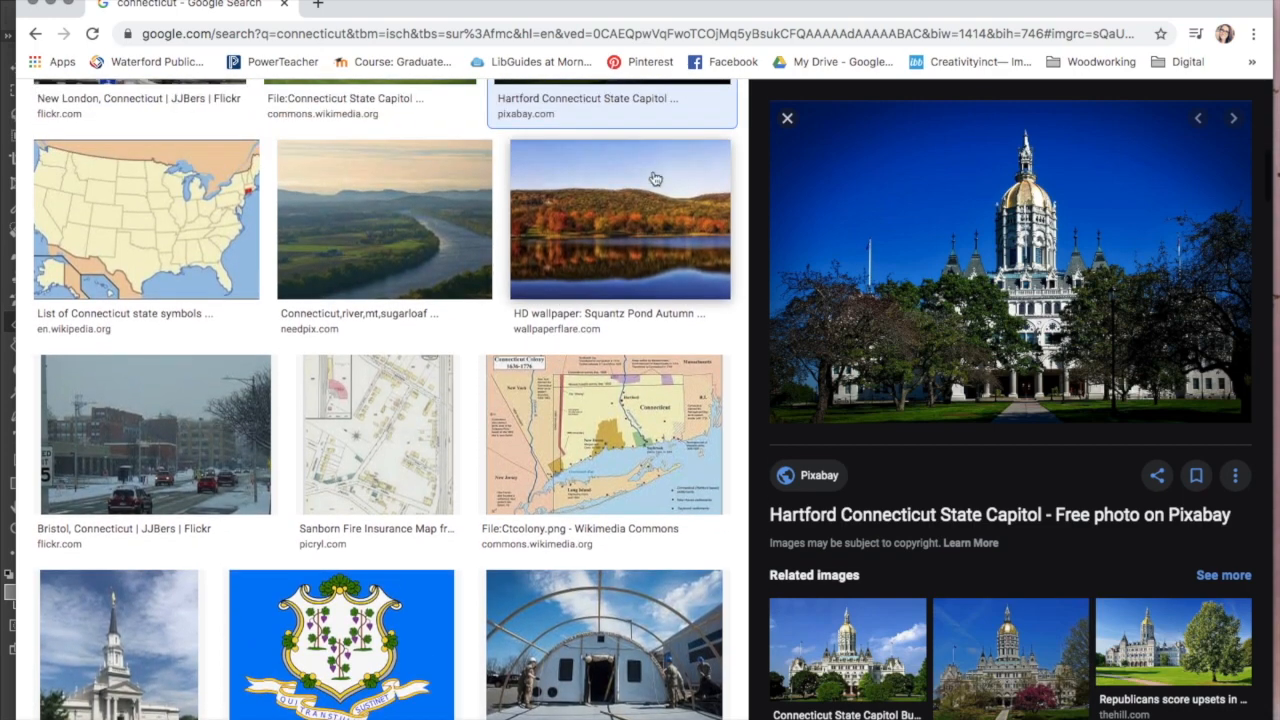
pyautogui.click(631, 241)
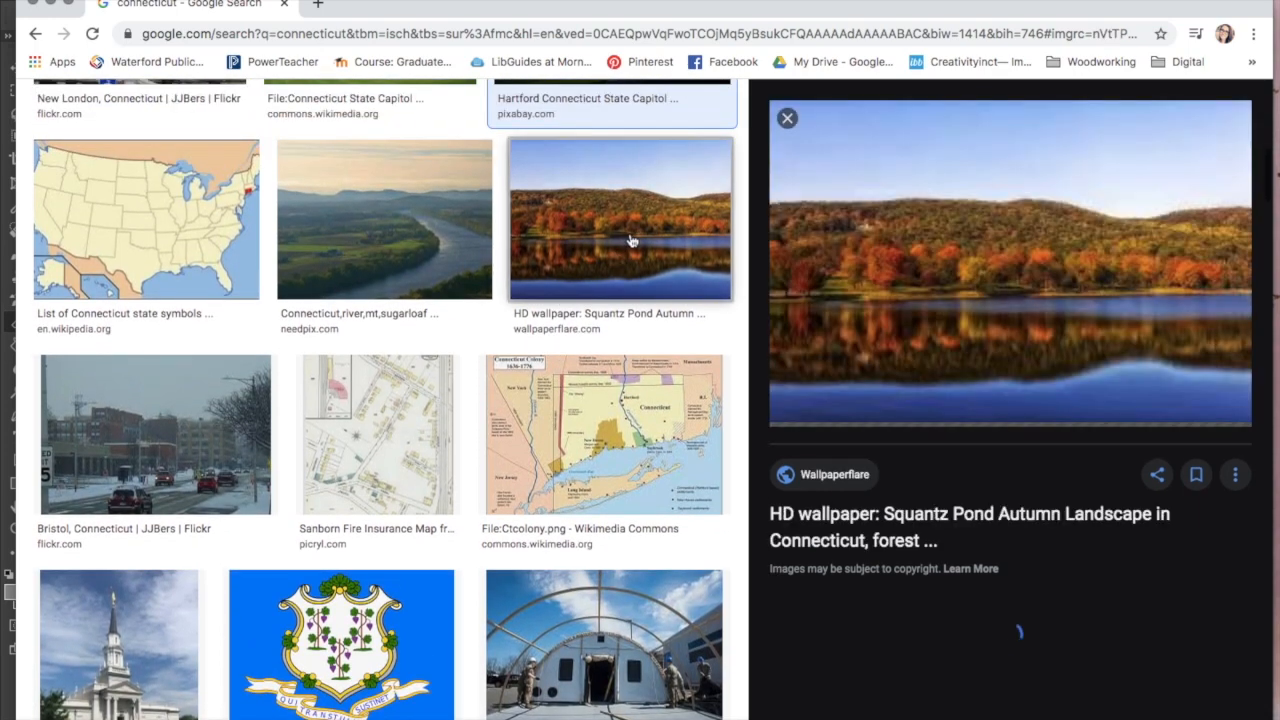
pyautogui.scroll(1, 631, 240)
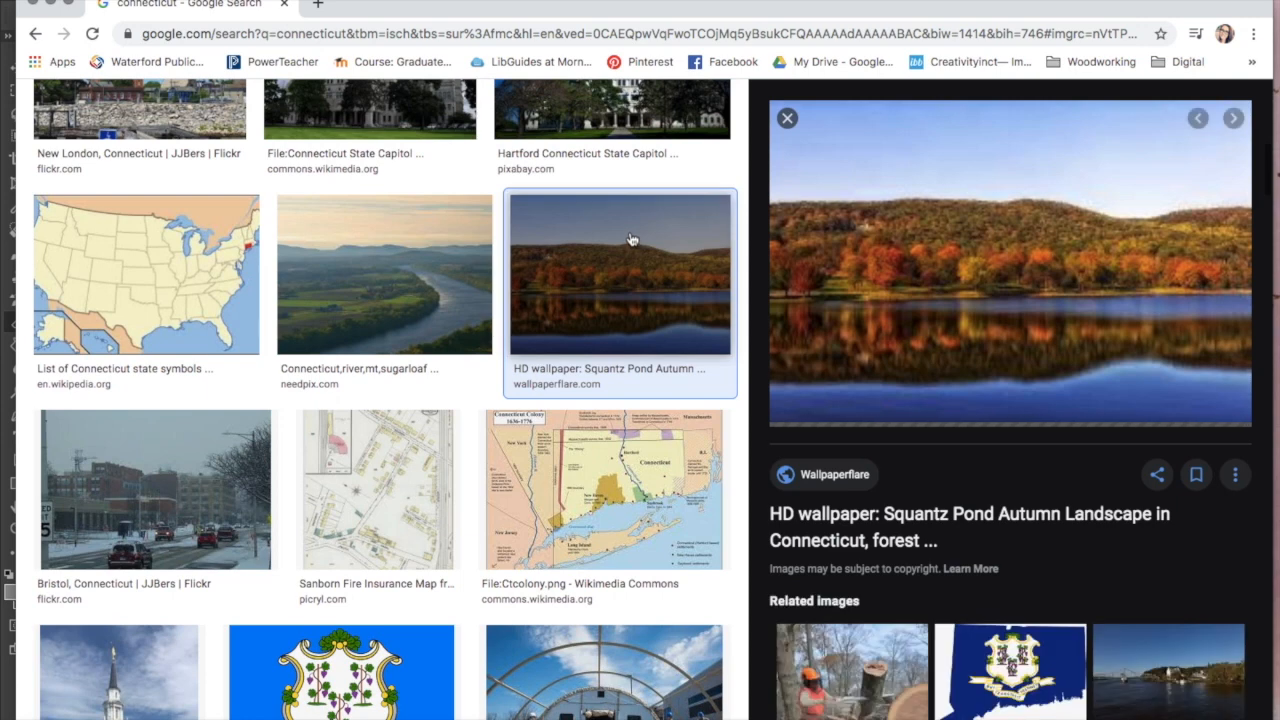
pyautogui.rightClick(1032, 314)
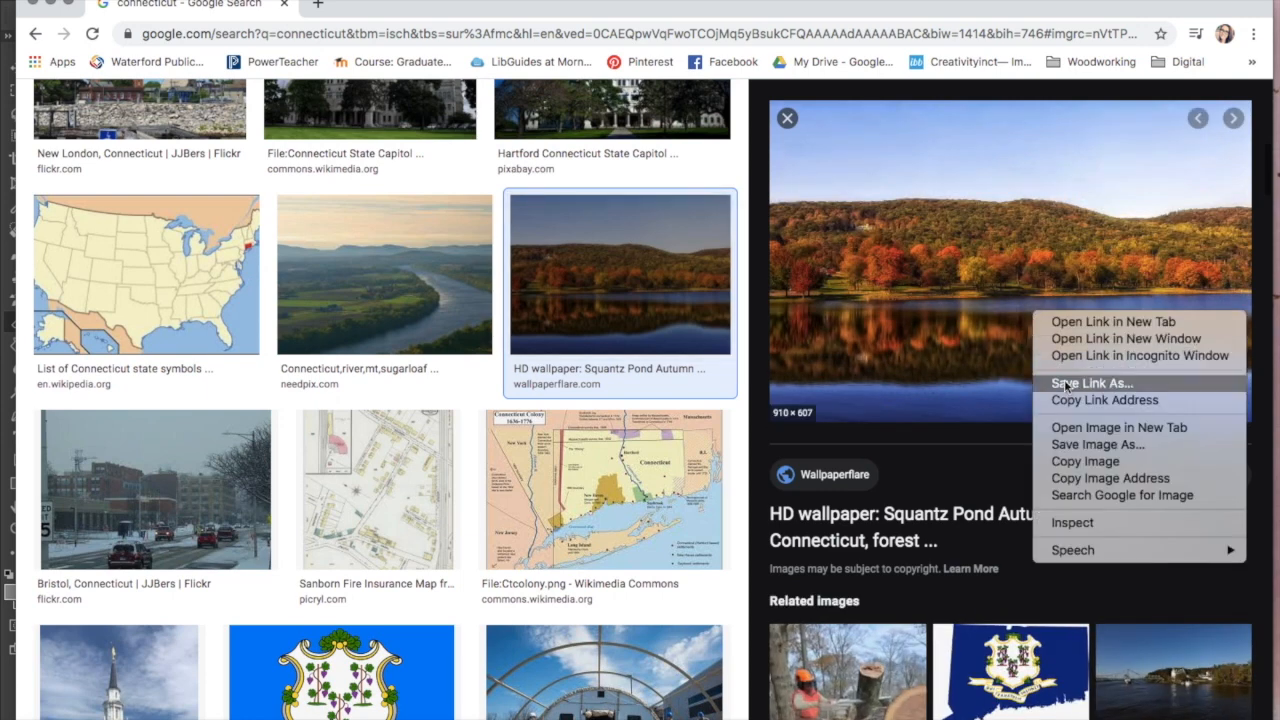
pyautogui.click(1068, 430)
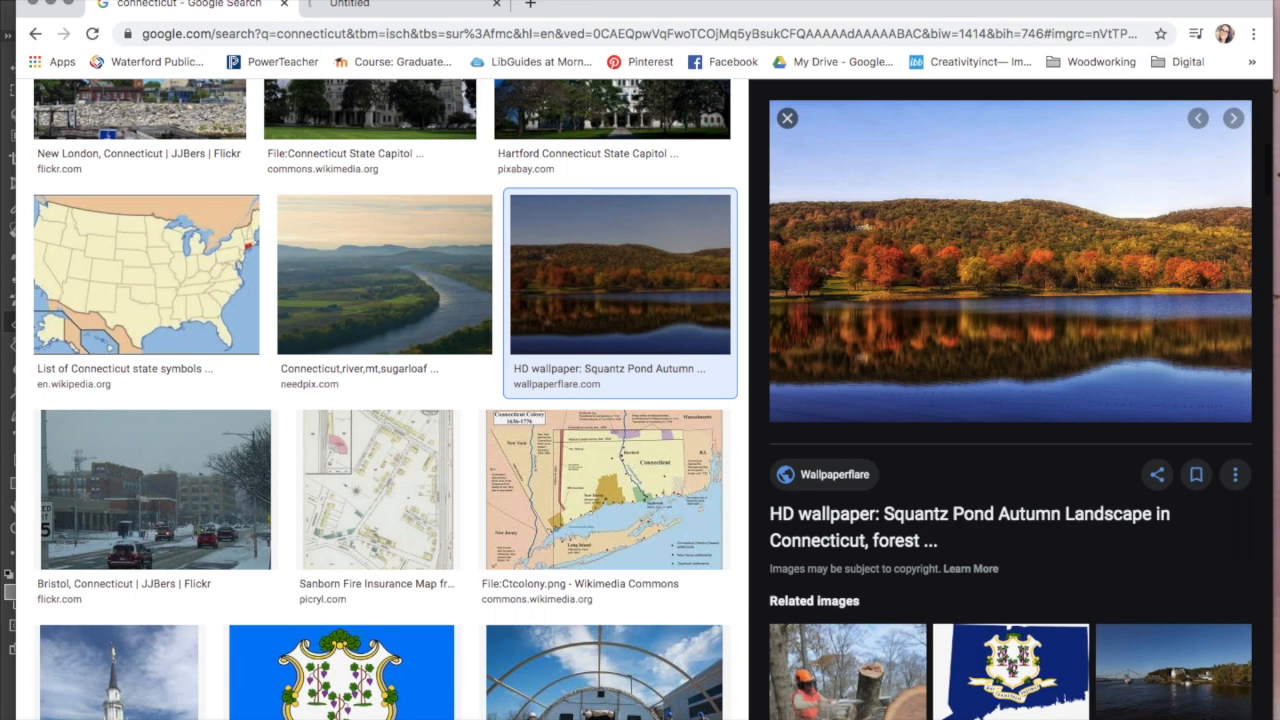
pyautogui.hotkey('ctrl', 'Tab')
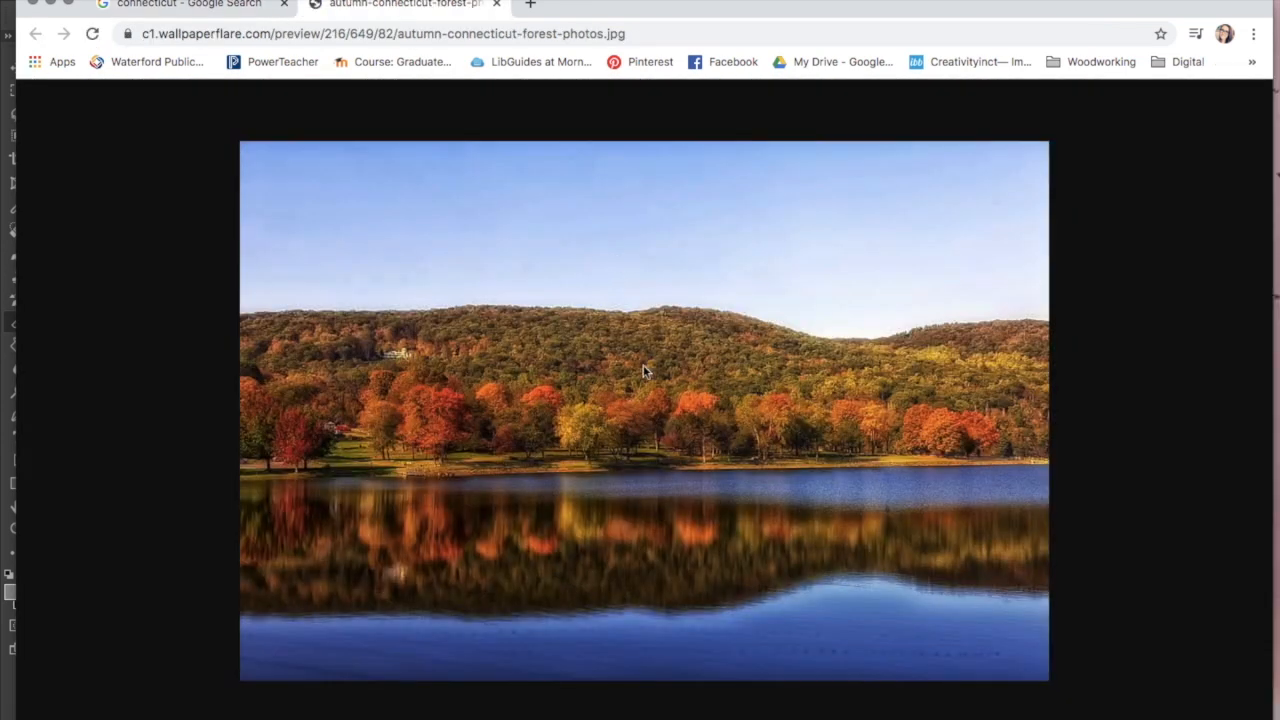
# Copy the autumn lake photo from the browser and paste it into the Photoshop postcard above the capitol photo.
pyautogui.rightClick(645, 371)
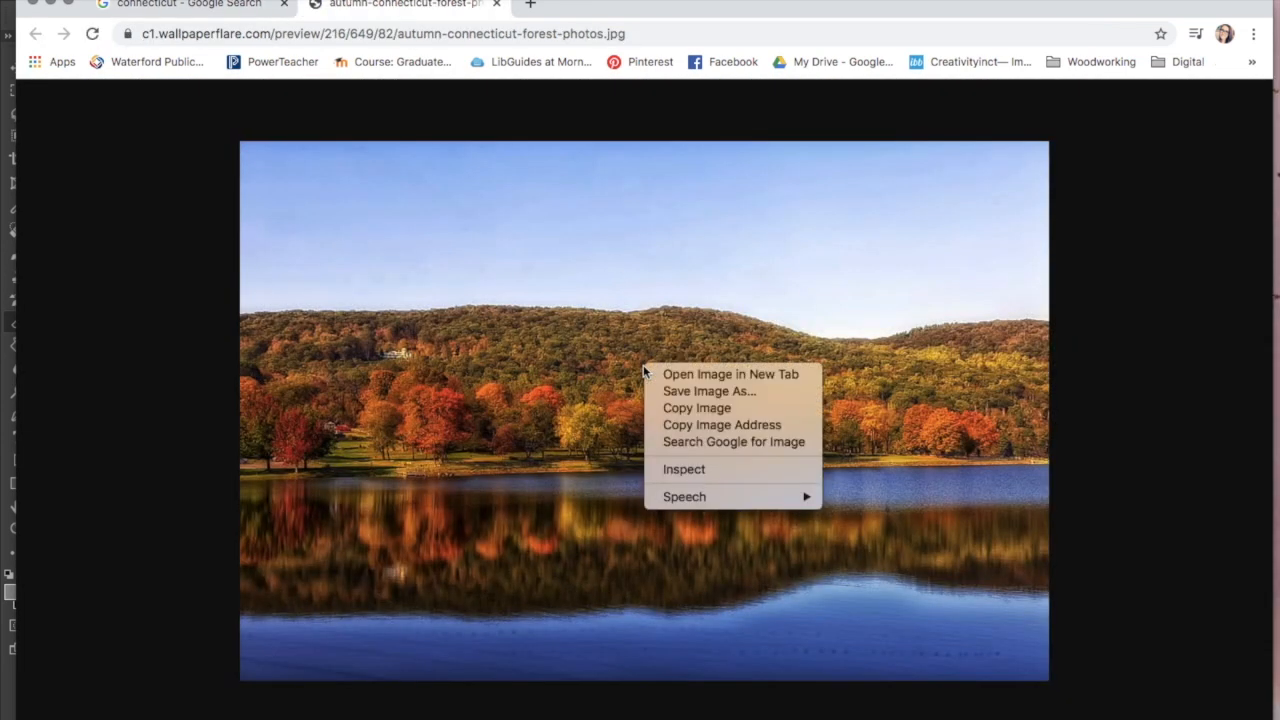
pyautogui.click(680, 409)
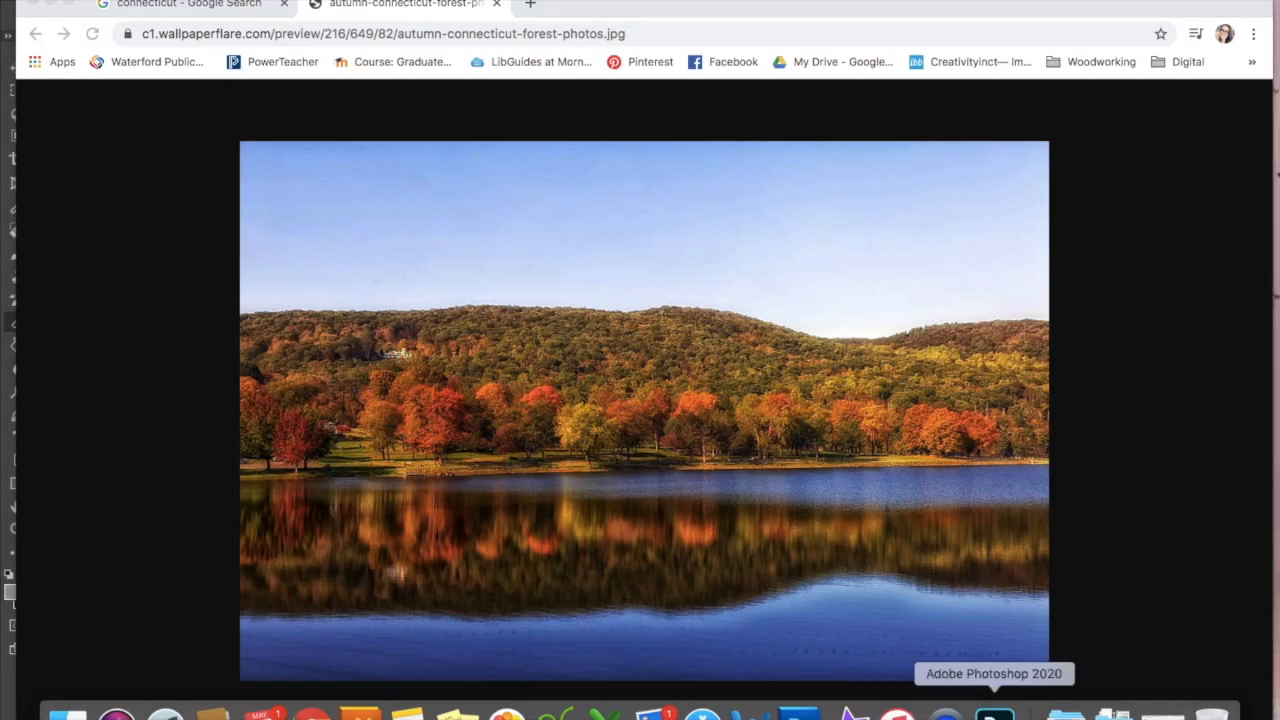
pyautogui.click(1005, 708)
pyautogui.press('super+v')
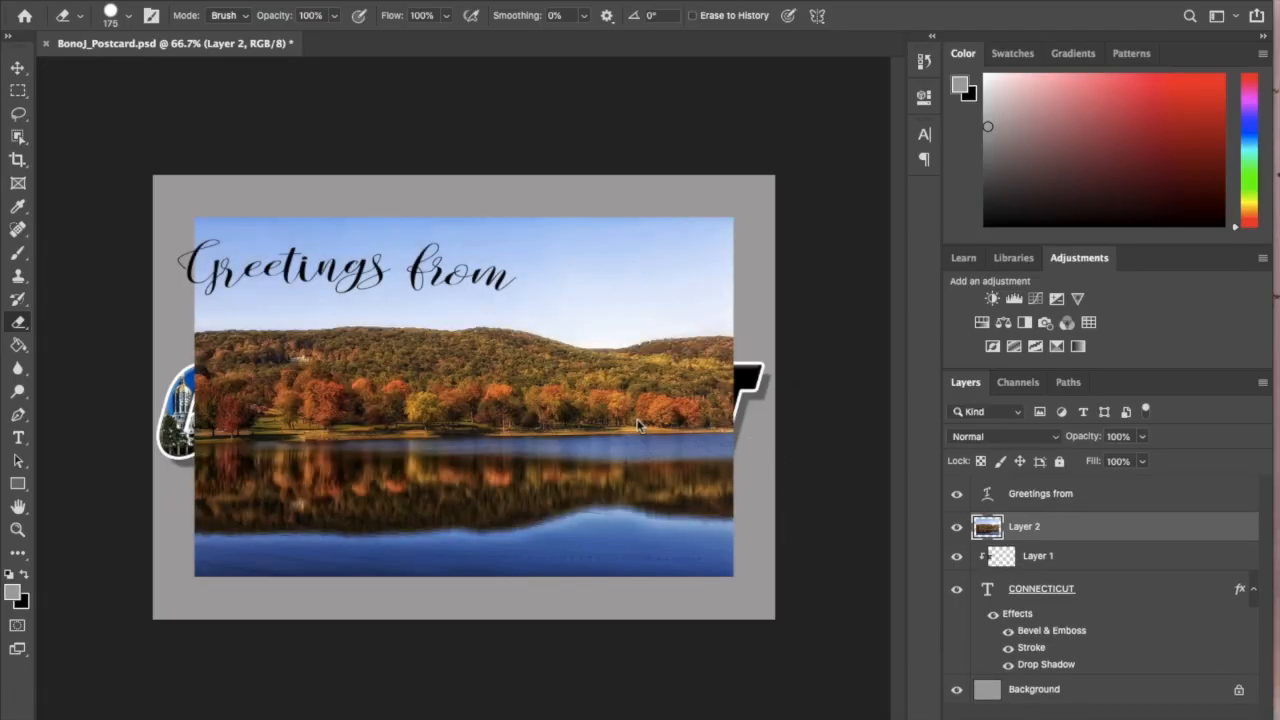
# Scale the autumn lake photo proportionally to about 27.4% and position it over the O and first N of CONNECTICUT.
pyautogui.click(18, 67)
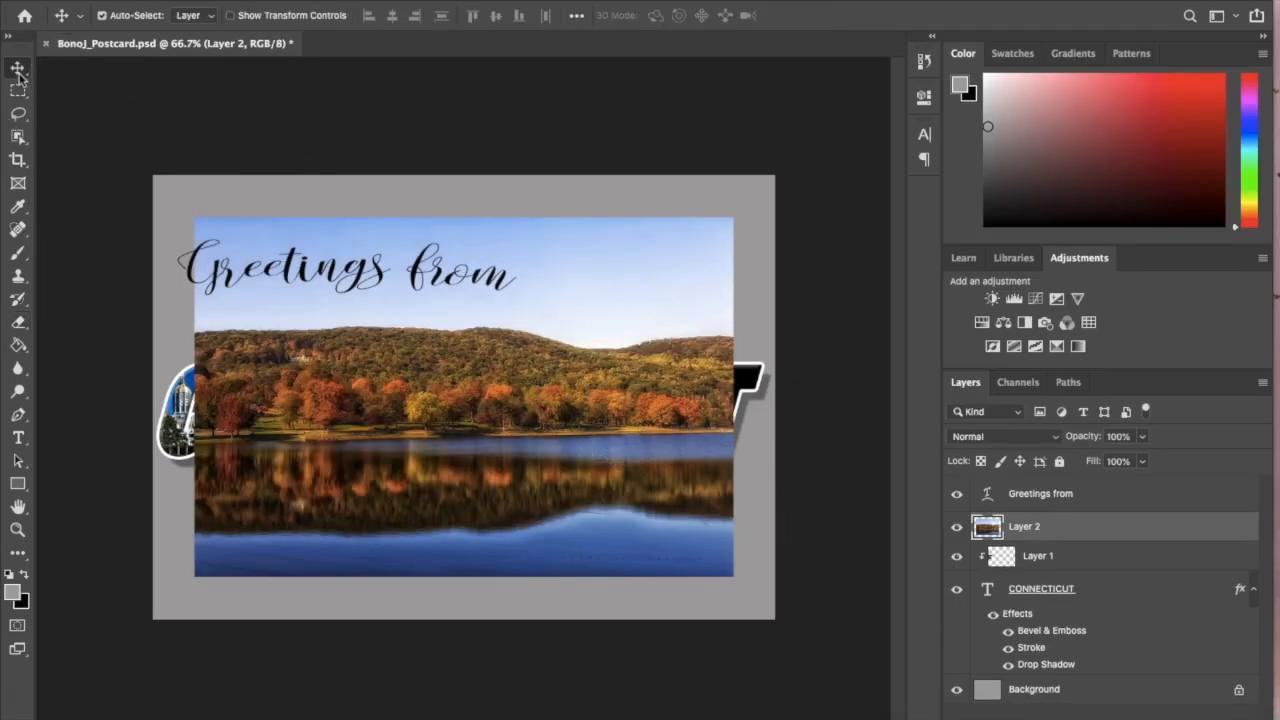
pyautogui.moveTo(577, 541); pyautogui.dragTo(618, 584)
pyautogui.press('super+t')
pyautogui.moveTo(773, 618); pyautogui.dragTo(425, 420)
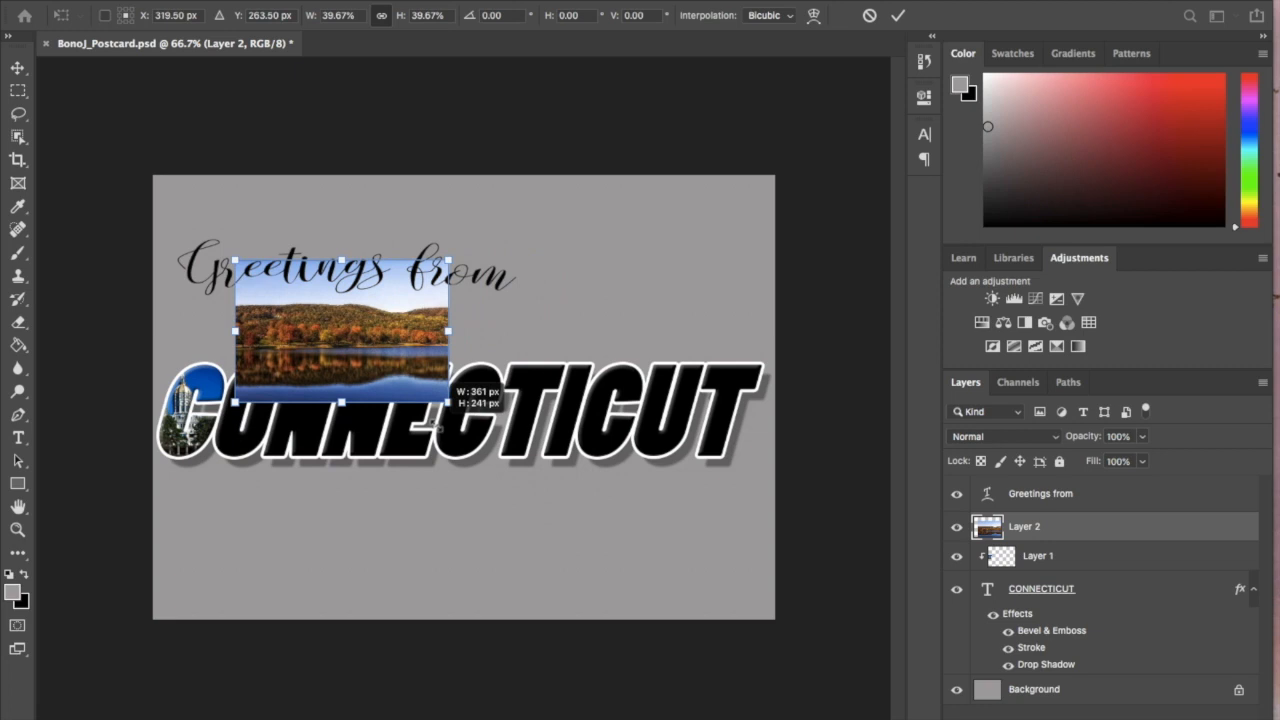
pyautogui.moveTo(410, 357); pyautogui.dragTo(391, 474)
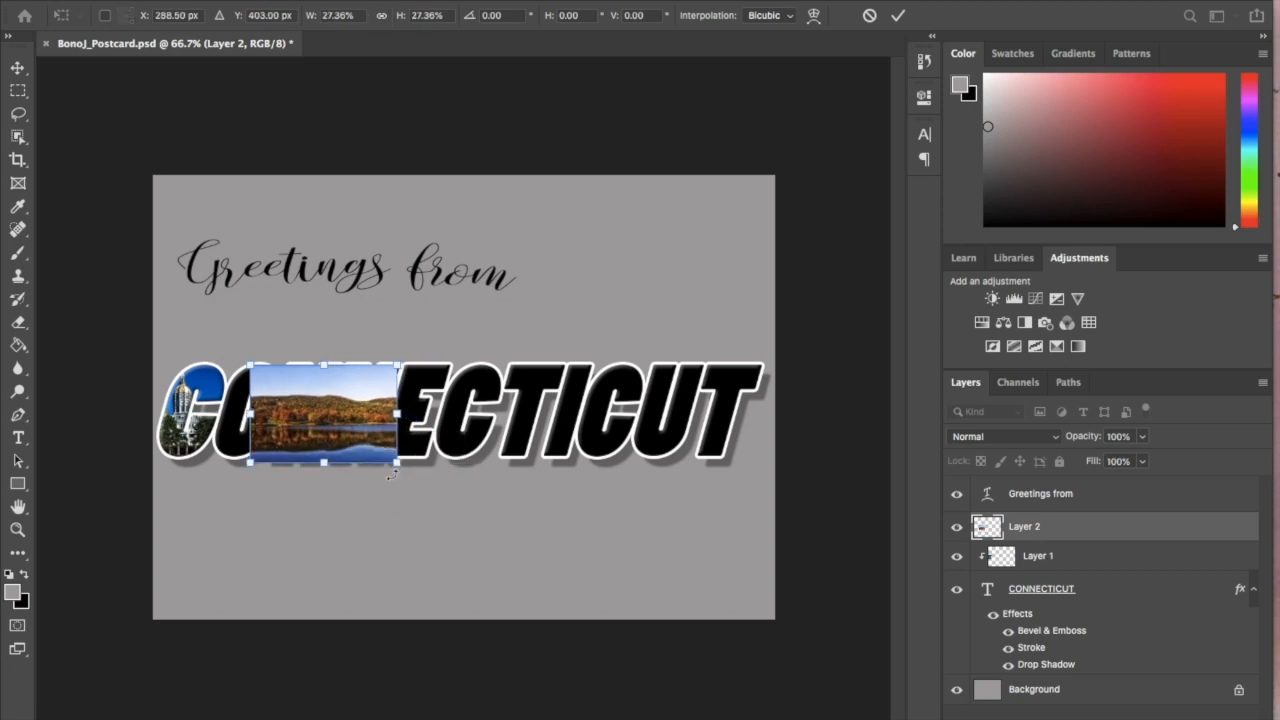
pyautogui.press('Return')
pyautogui.moveTo(378, 449); pyautogui.dragTo(338, 456)
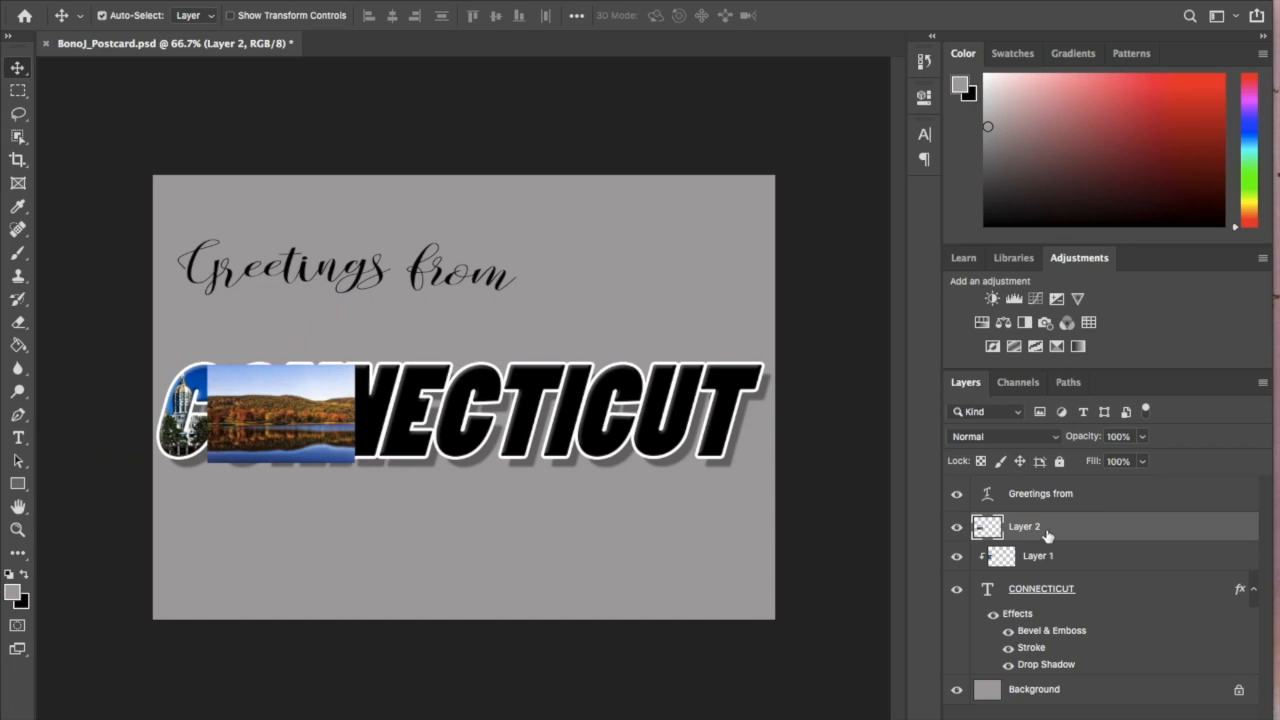
# Clip the autumn lake photo to the CONNECTICUT text and erase the parts of it outside the letter O.
pyautogui.rightClick(1047, 537)
pyautogui.click(947, 318)
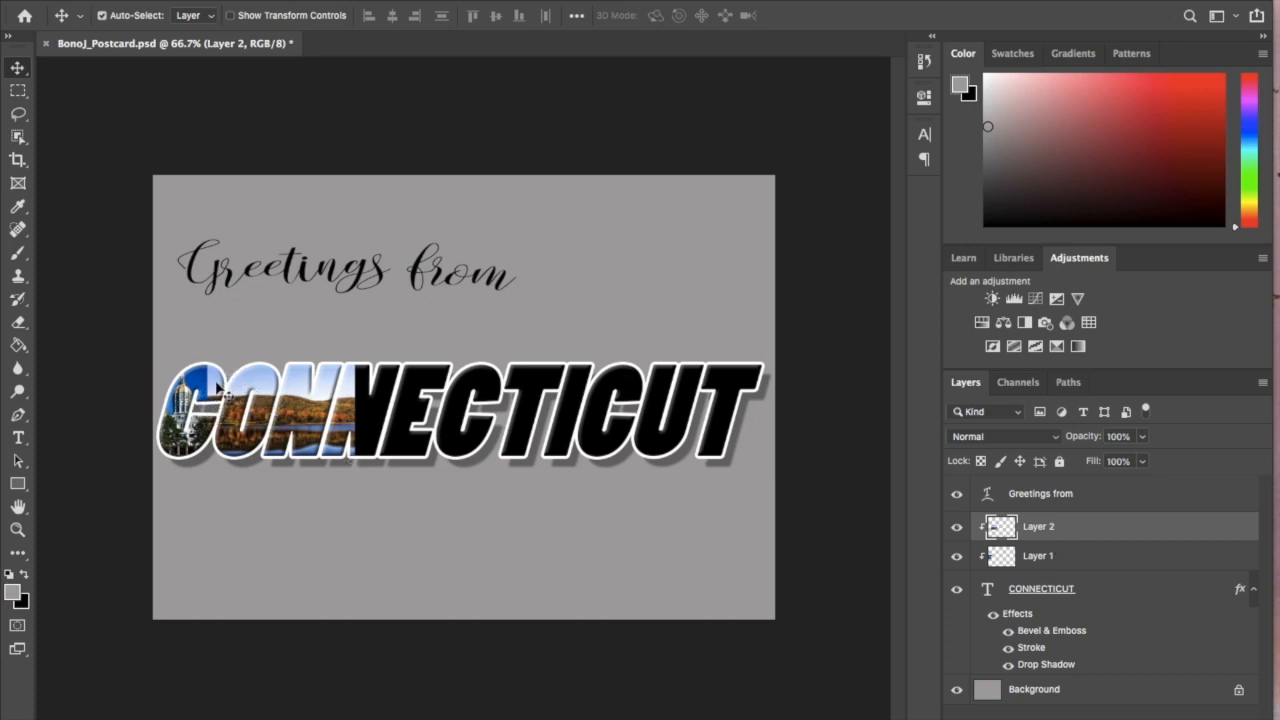
pyautogui.click(18, 321)
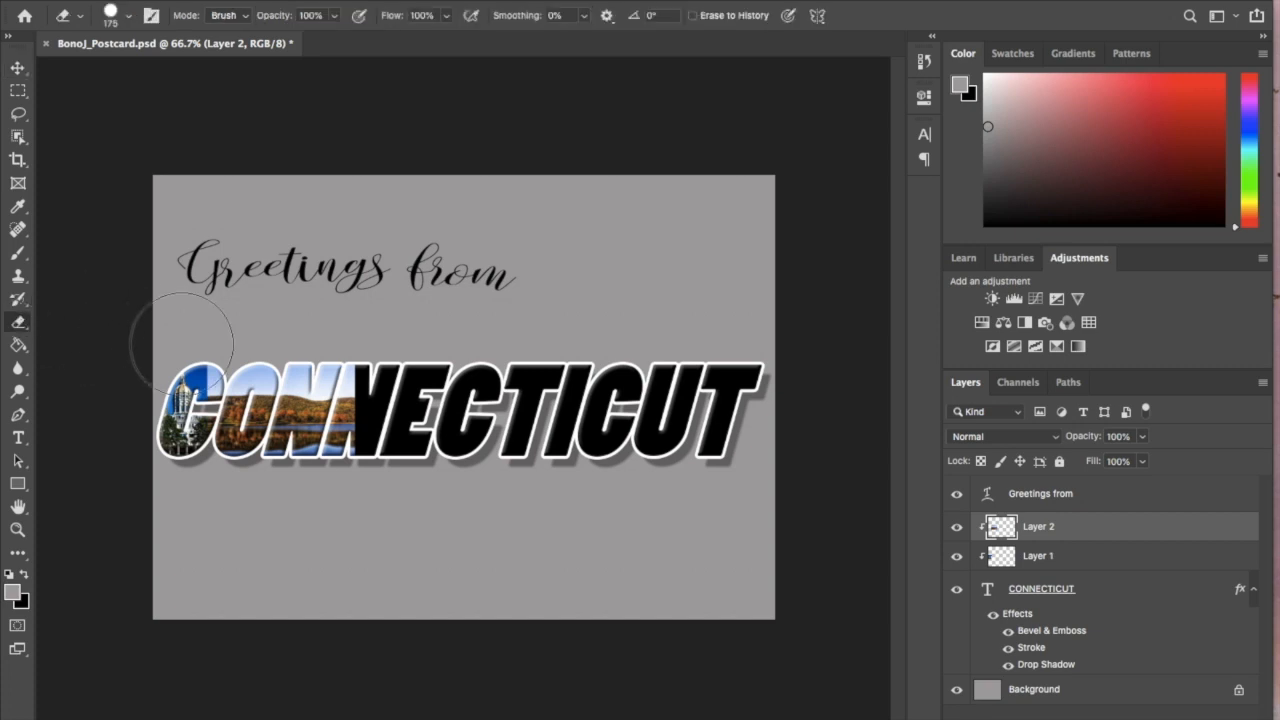
pyautogui.moveTo(172, 381)
pyautogui.mouseDown()
pyautogui.moveTo(160, 441)
pyautogui.moveTo(172, 500)
pyautogui.mouseUp()
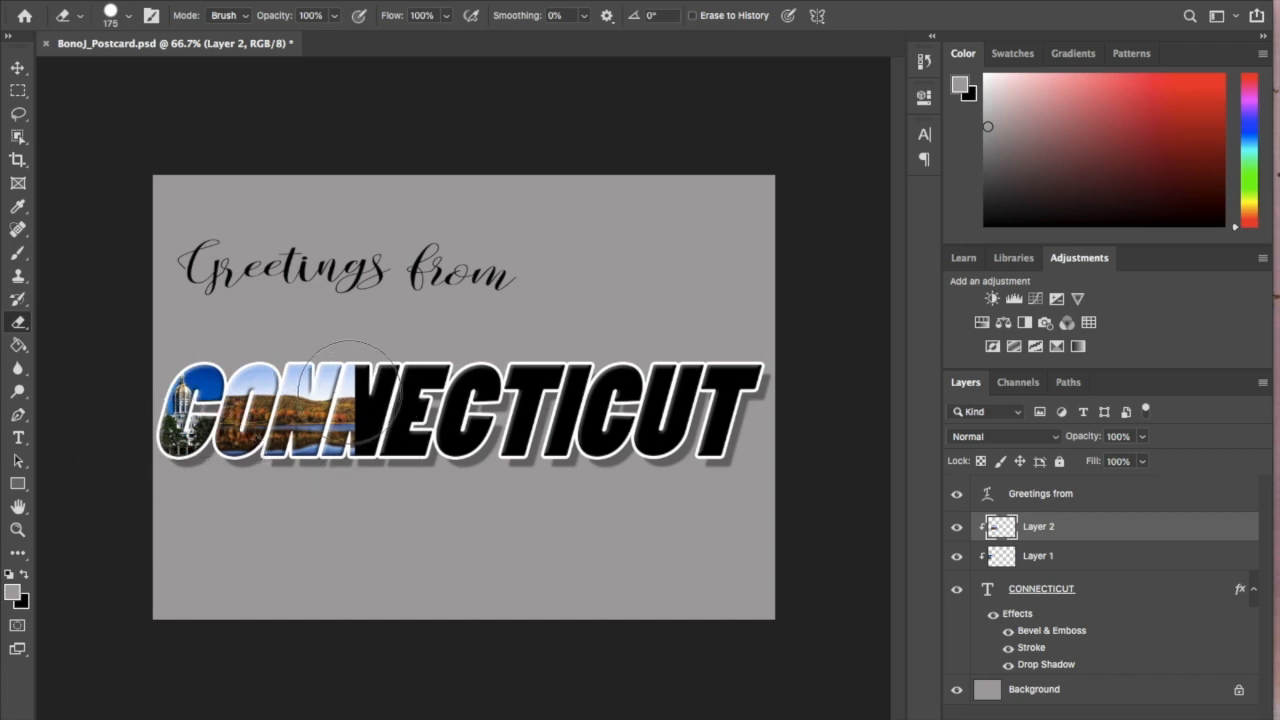
pyautogui.moveTo(370, 468)
pyautogui.mouseDown()
pyautogui.moveTo(371, 423)
pyautogui.moveTo(338, 385)
pyautogui.moveTo(320, 414)
pyautogui.moveTo(320, 466)
pyautogui.moveTo(309, 466)
pyautogui.moveTo(336, 362)
pyautogui.moveTo(336, 390)
pyautogui.moveTo(306, 406)
pyautogui.moveTo(314, 471)
pyautogui.moveTo(299, 493)
pyautogui.moveTo(332, 430)
pyautogui.moveTo(343, 318)
pyautogui.moveTo(500, 415)
pyautogui.mouseUp()
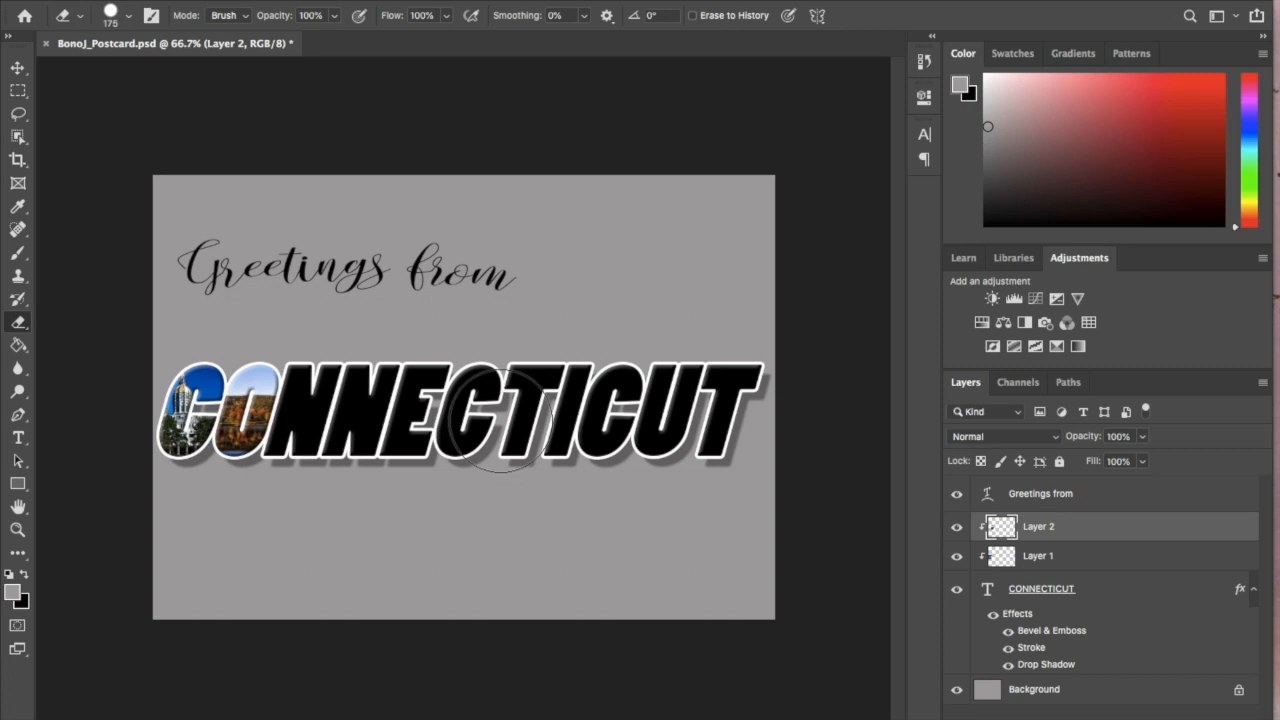
pyautogui.moveTo(498, 416)
pyautogui.mouseDown()
pyautogui.moveTo(301, 431)
pyautogui.moveTo(313, 407)
pyautogui.moveTo(395, 427)
pyautogui.moveTo(628, 364)
pyautogui.mouseUp()
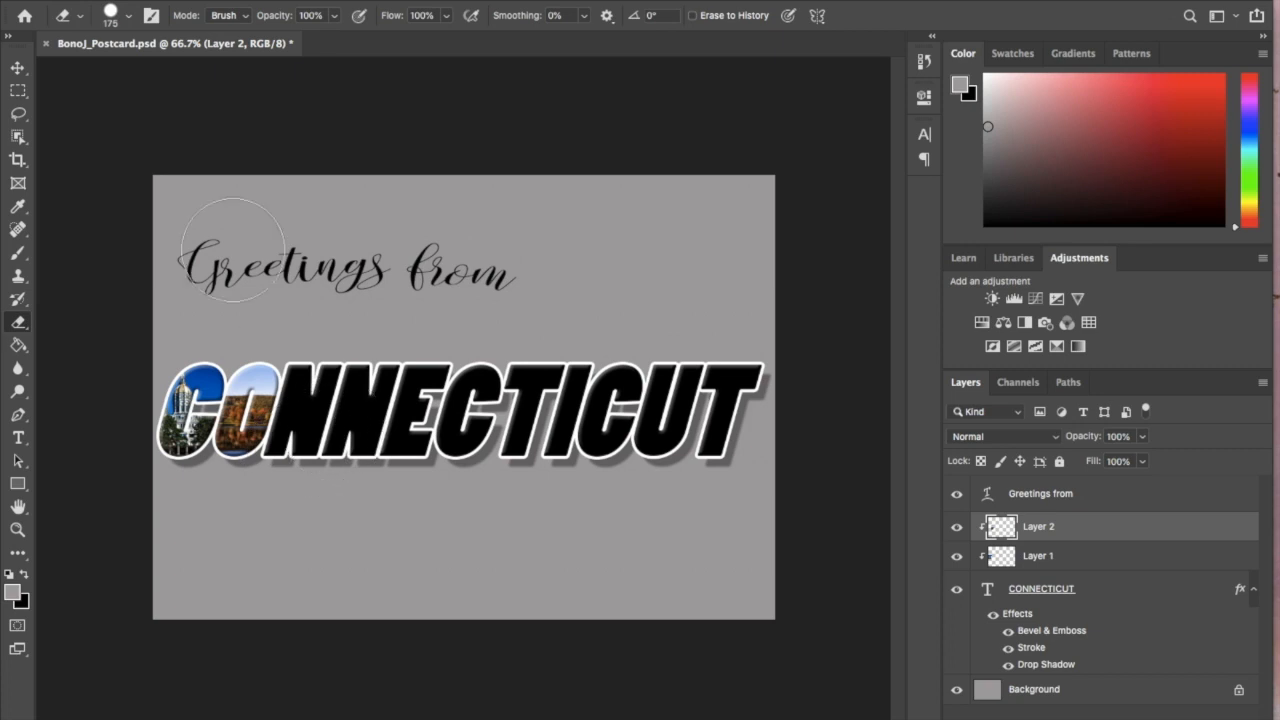
# Save the postcard document, and save a JPEG copy to the computer's Desktop at quality 8 (High) with the Progressive format option.
pyautogui.click(140, 2)
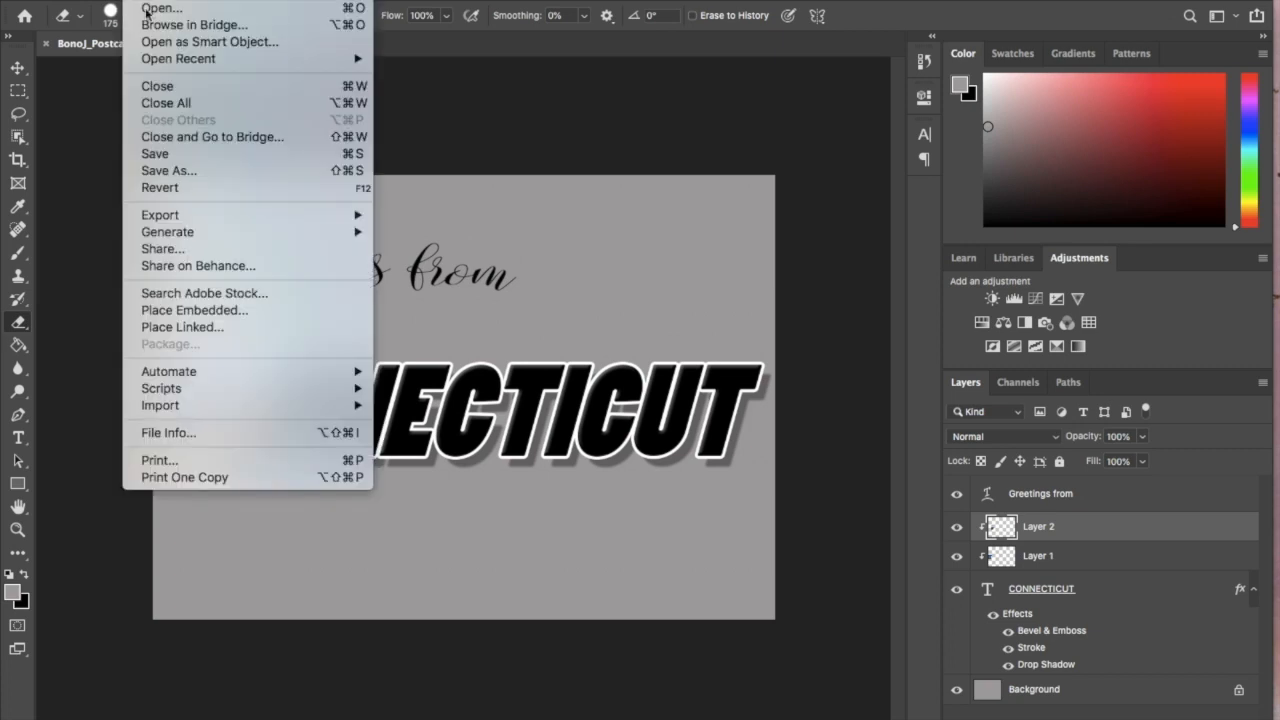
pyautogui.click(157, 154)
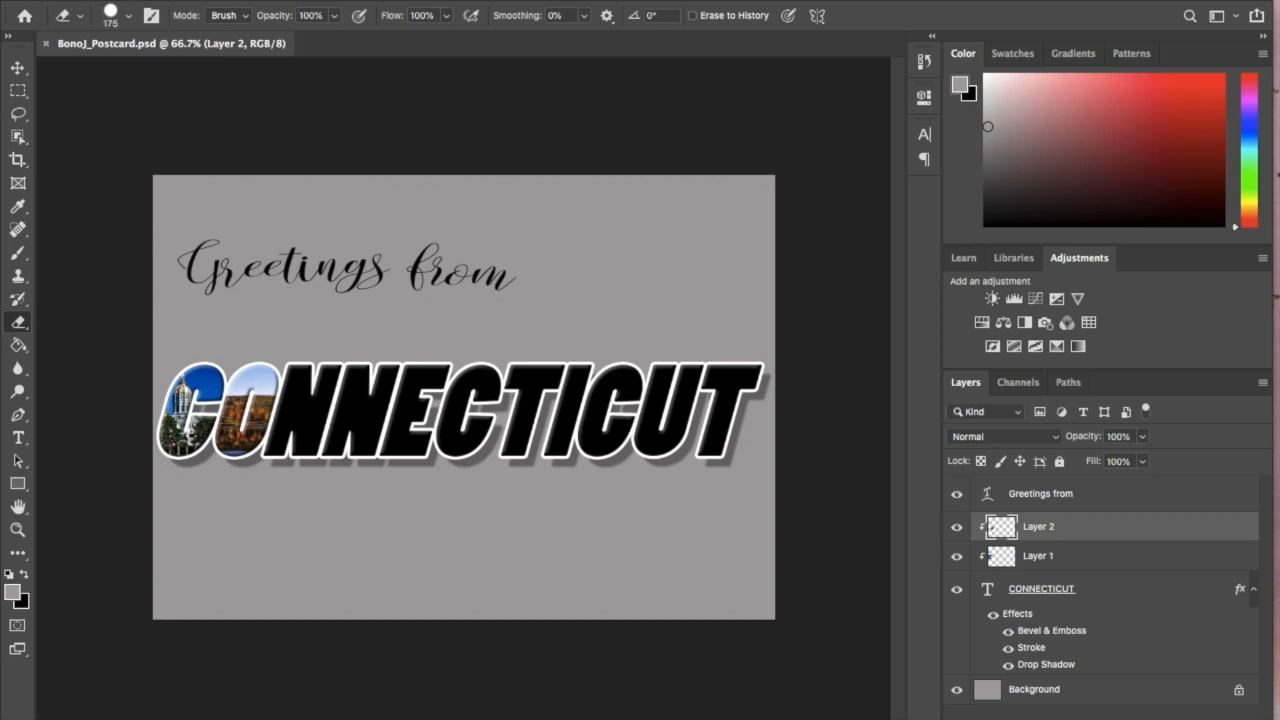
pyautogui.click(140, 1)
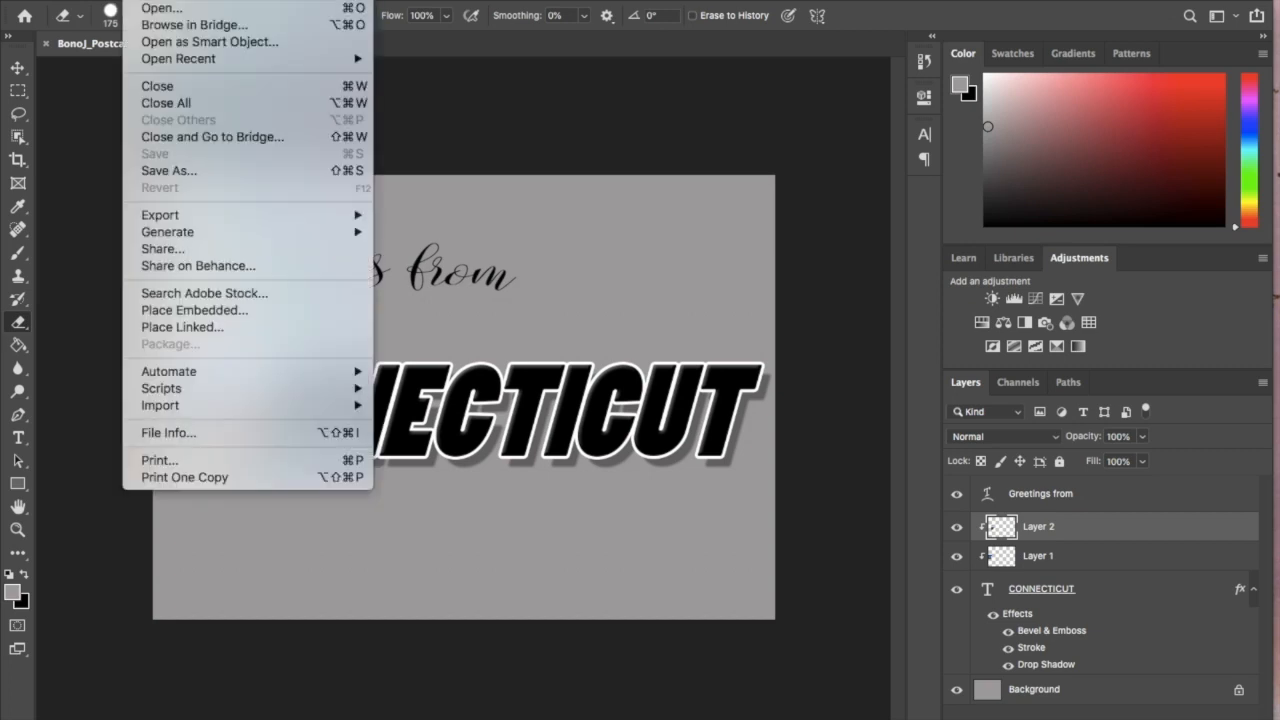
pyautogui.click(176, 169)
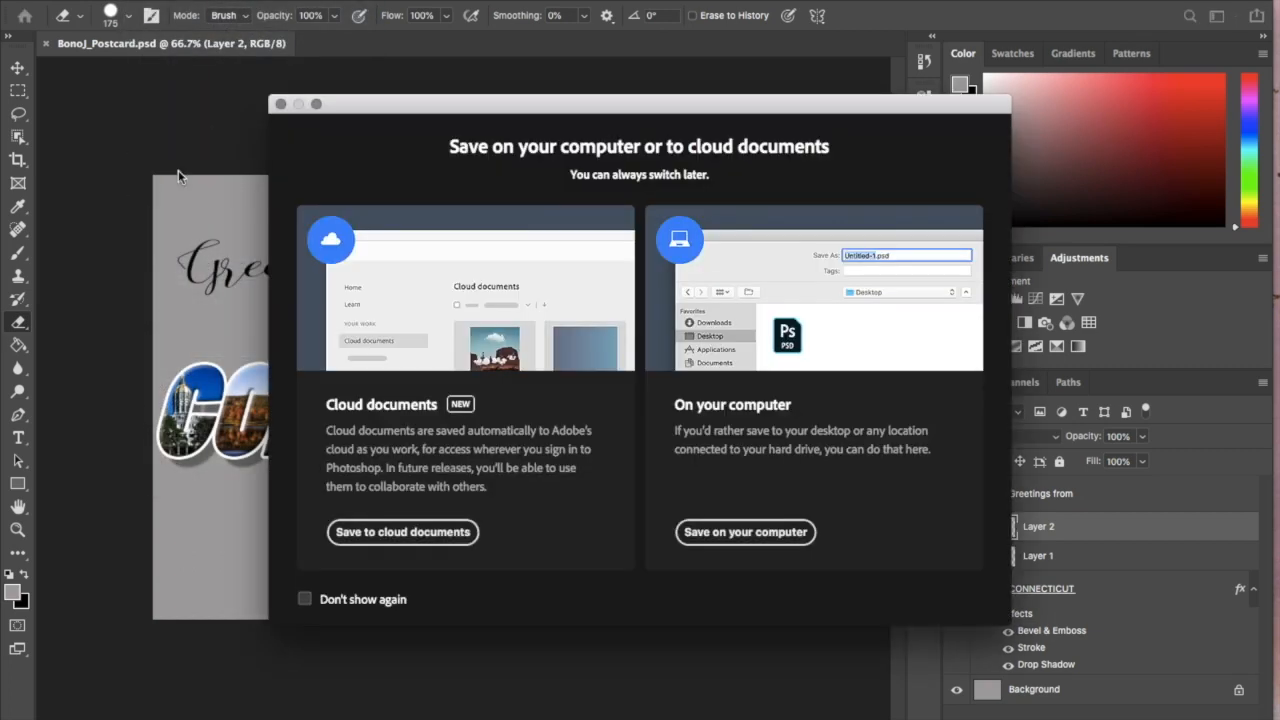
pyautogui.click(744, 533)
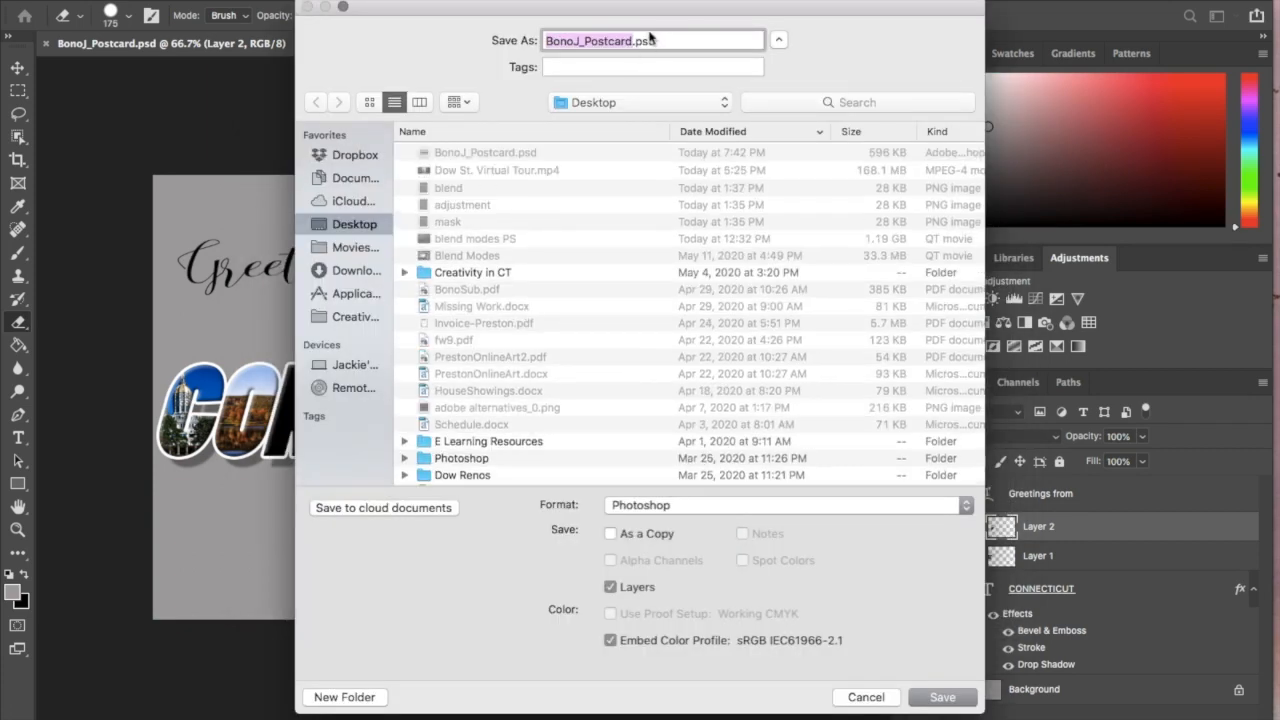
pyautogui.click(625, 506)
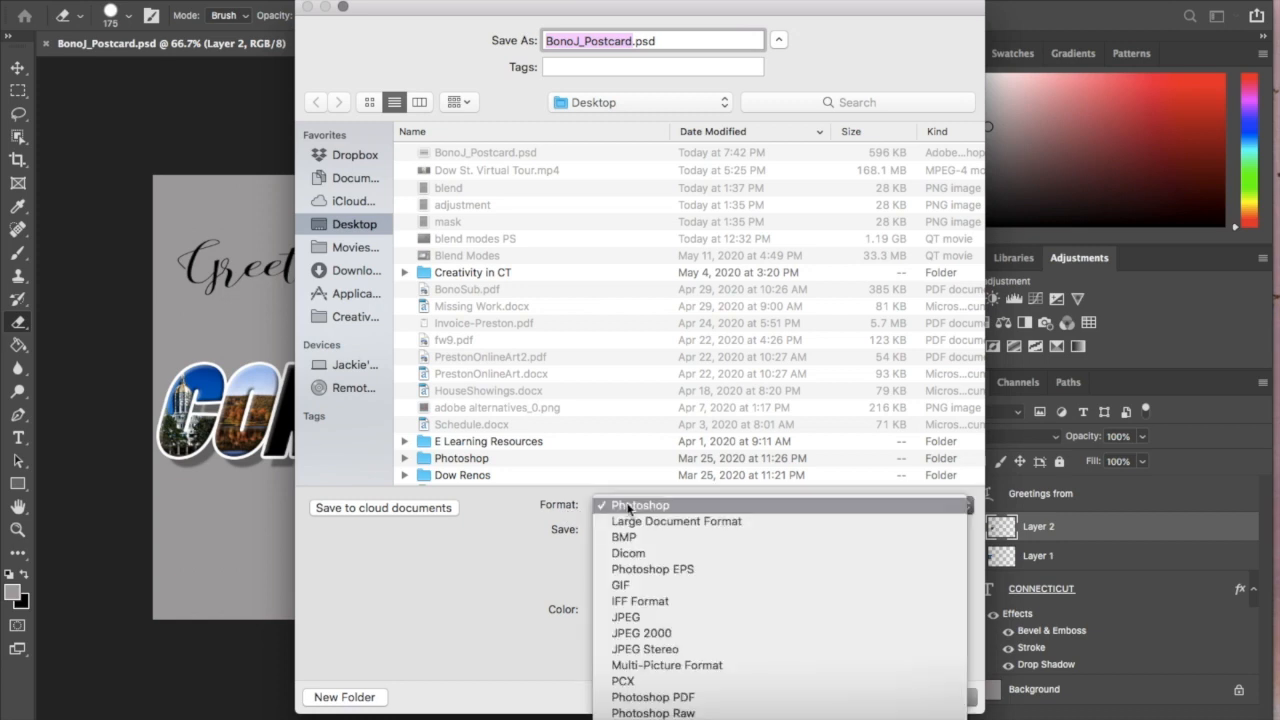
pyautogui.click(643, 620)
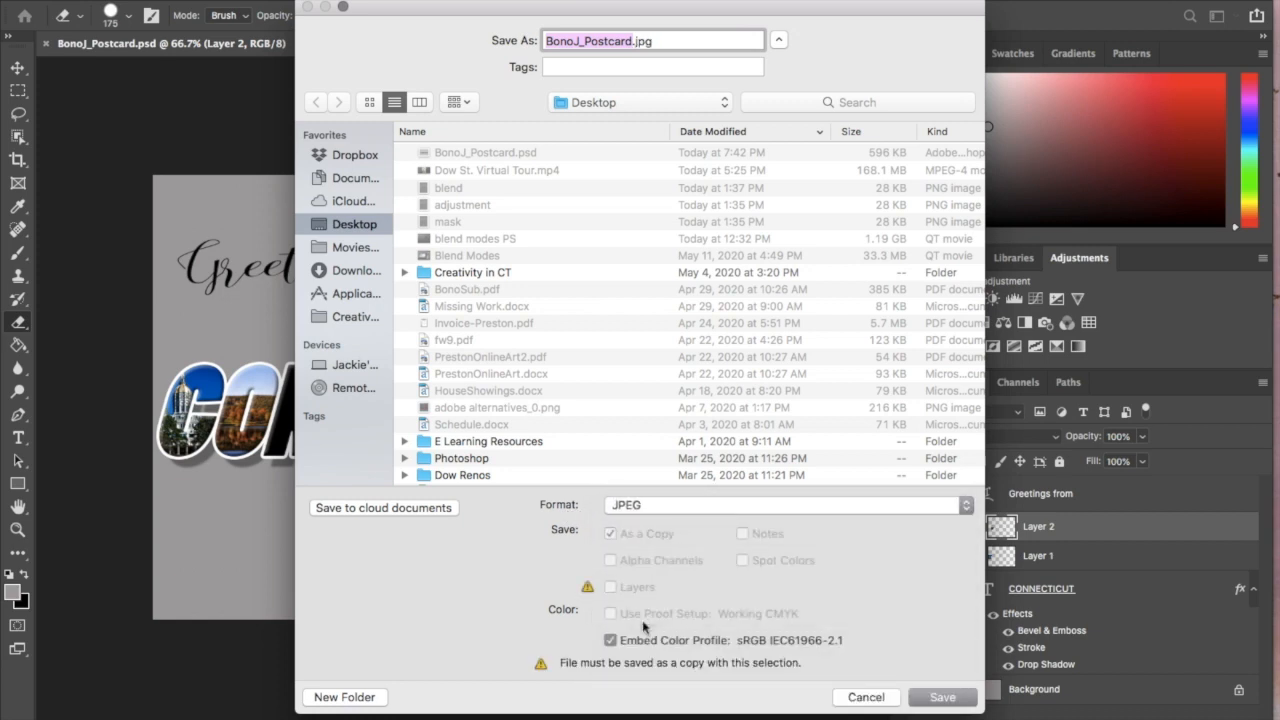
pyautogui.click(943, 697)
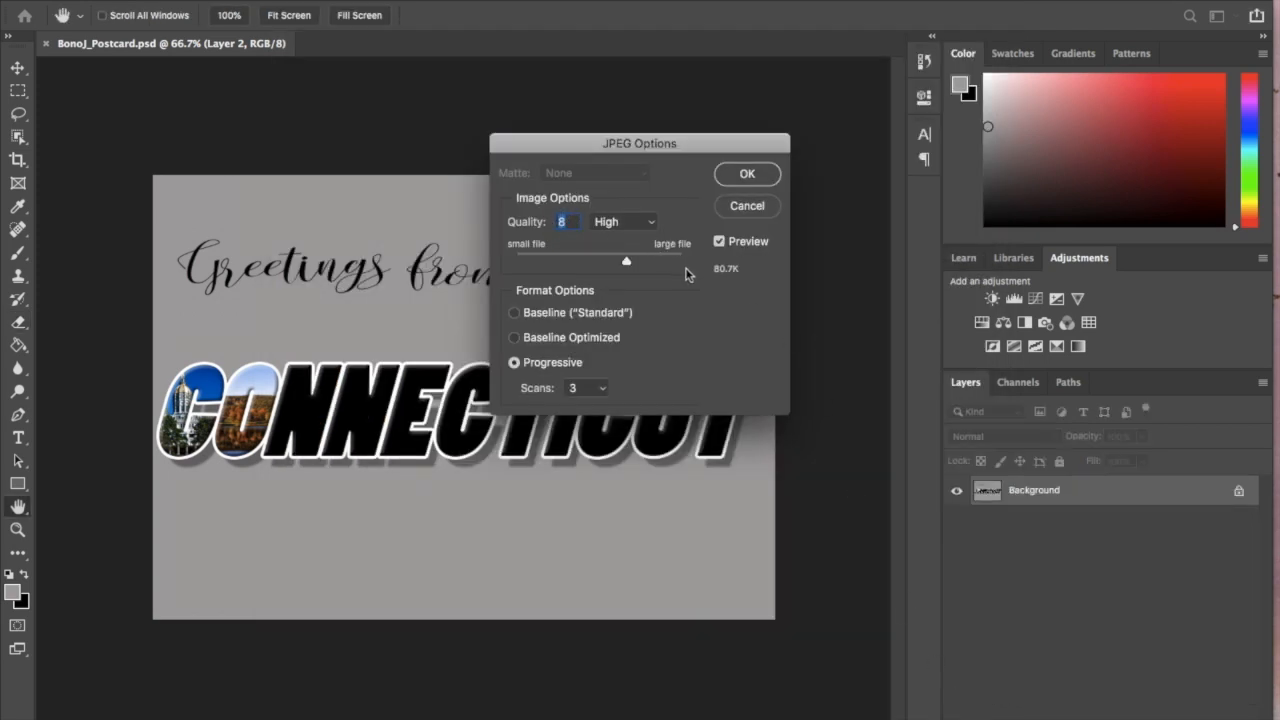
pyautogui.click(737, 183)
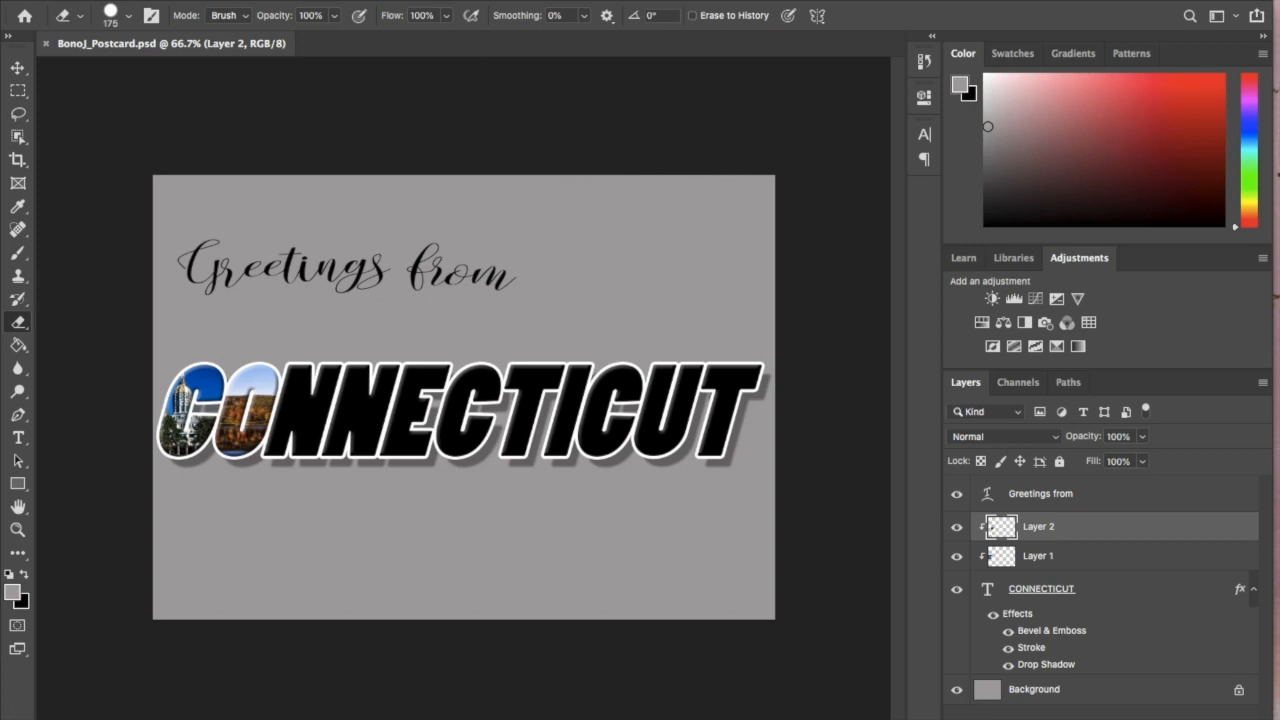
pyautogui.click(140, 2)
pyautogui.moveTo(169, 218)
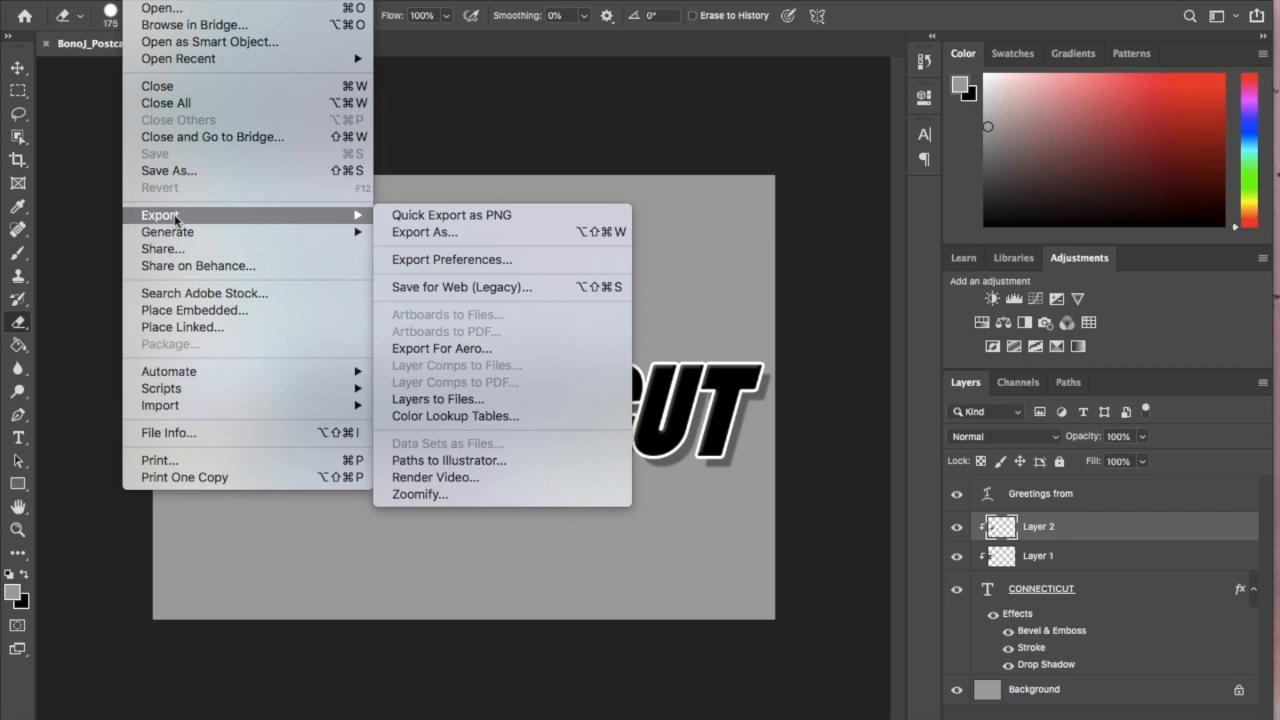
pyautogui.press('Escape')
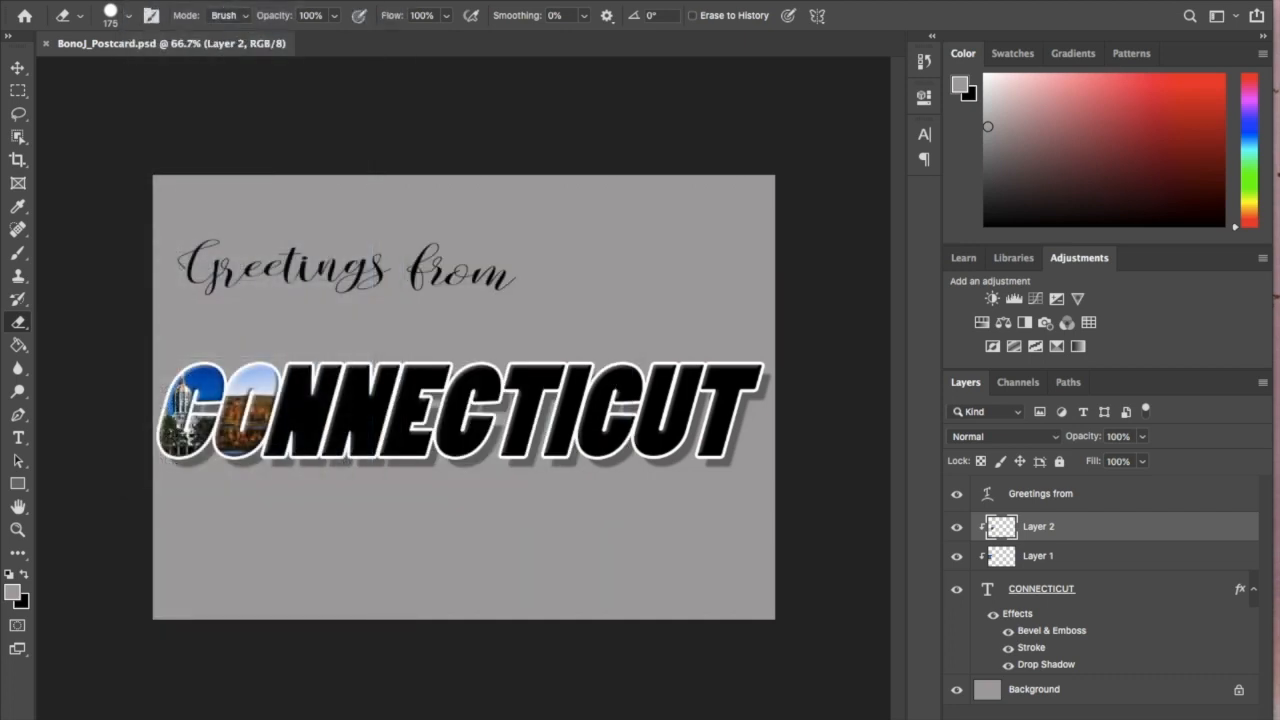